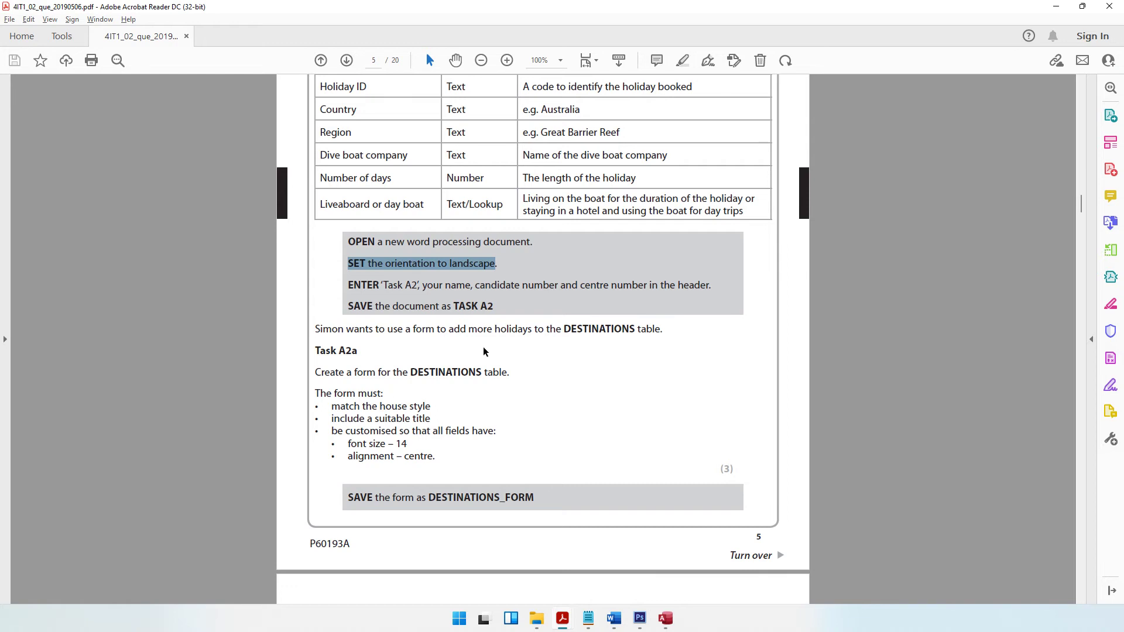
Step: Read the Task A2a requirements for the DESTINATIONS form, including house style, title, font size and alignment
left_click_drag(370, 239, 653, 247)
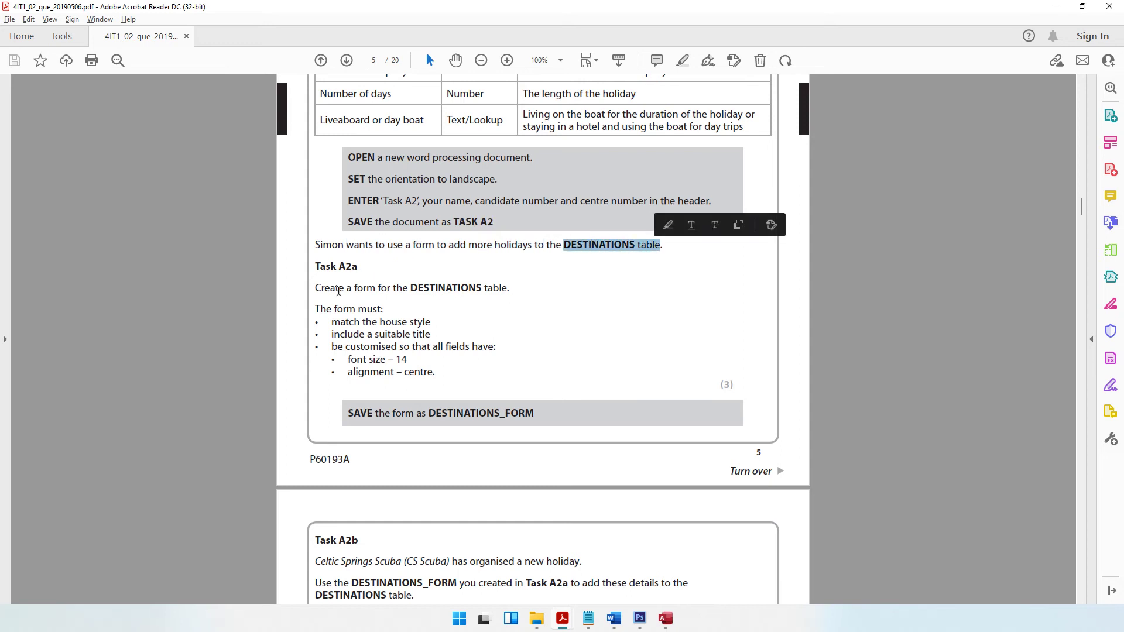
left_click_drag(315, 288, 512, 300)
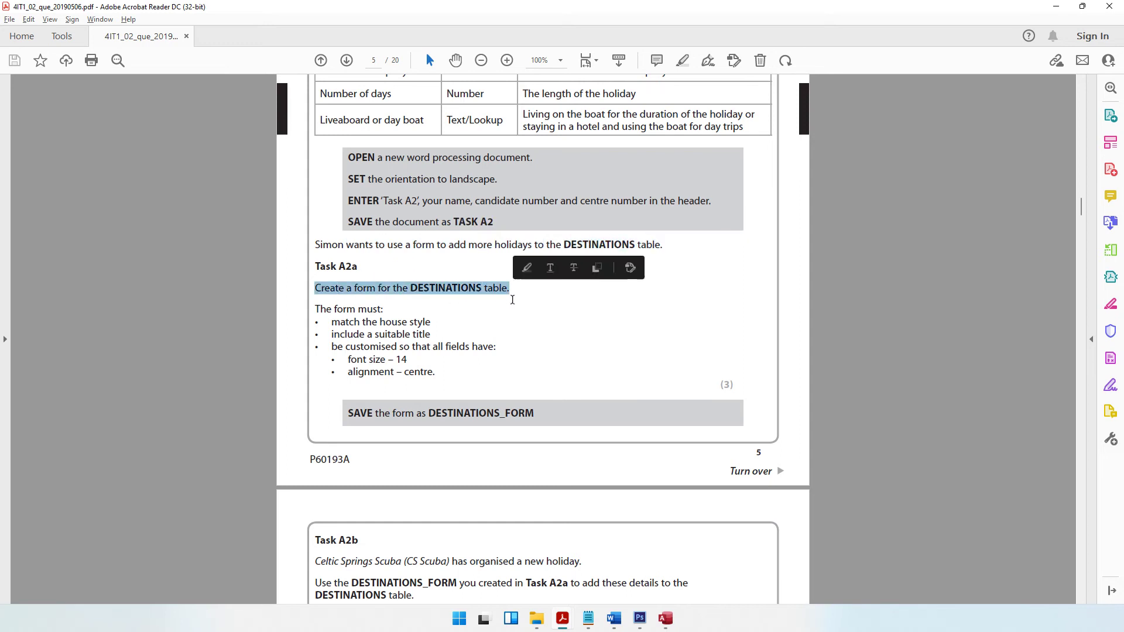
left_click(337, 322)
left_click_drag(338, 321, 442, 375)
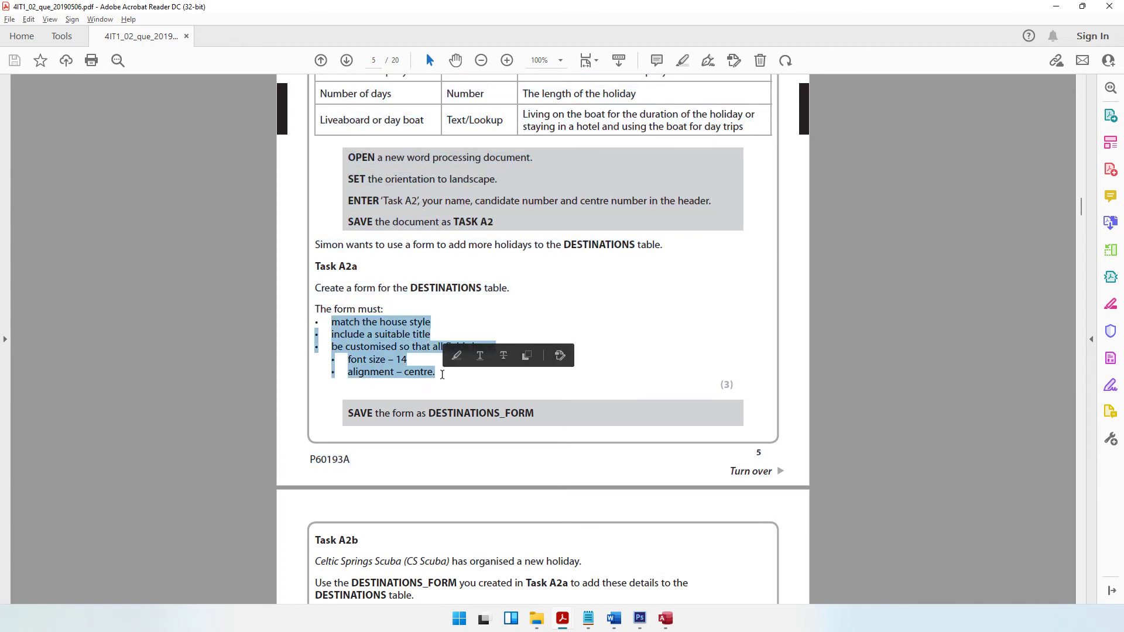
left_click(368, 321)
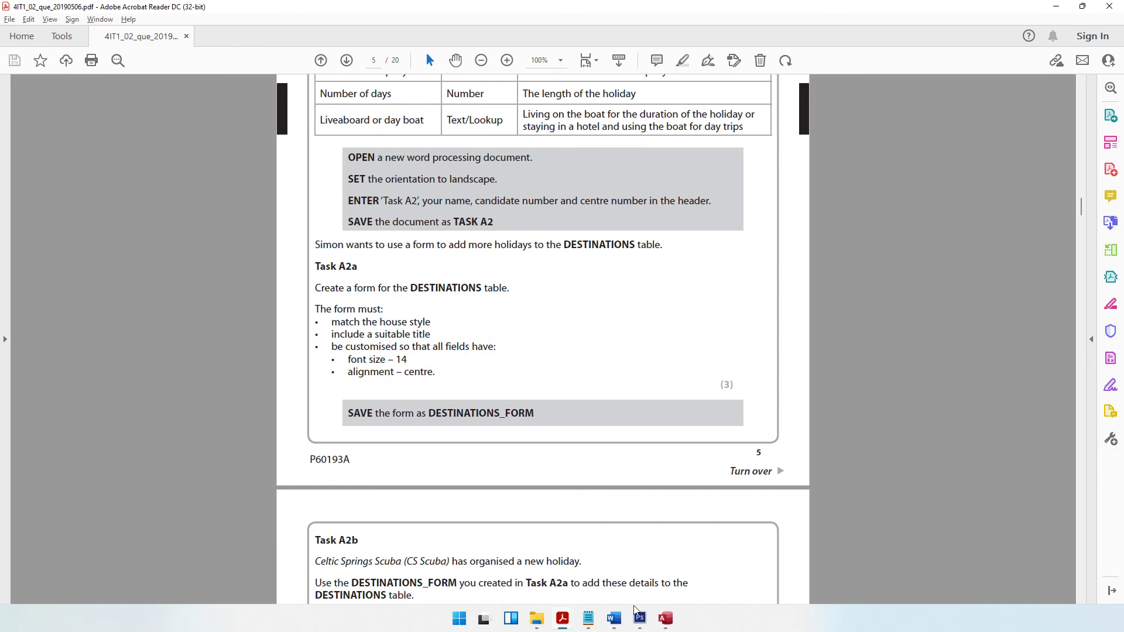
Step: Switch to Access and create a form based on the Destinations table
left_click(665, 618)
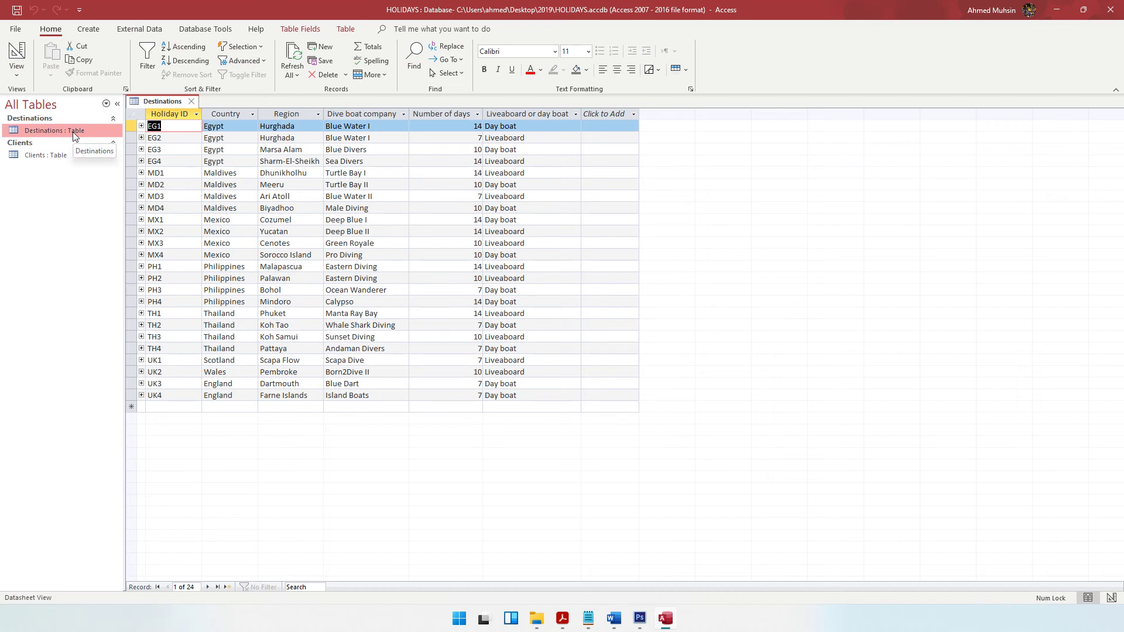
left_click(89, 31)
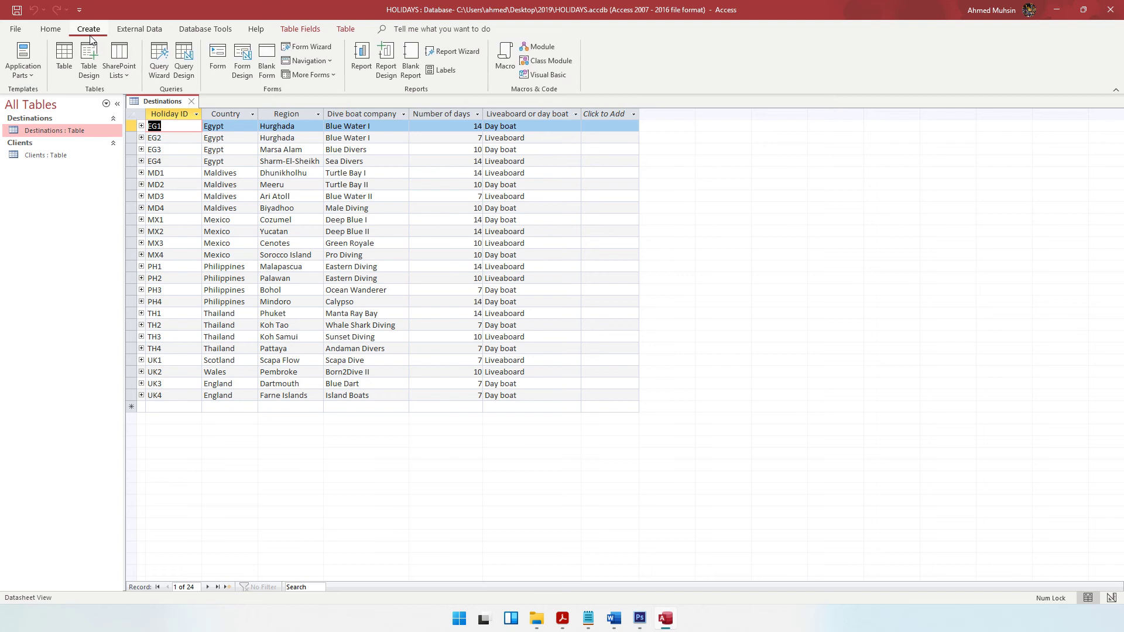
left_click(219, 70)
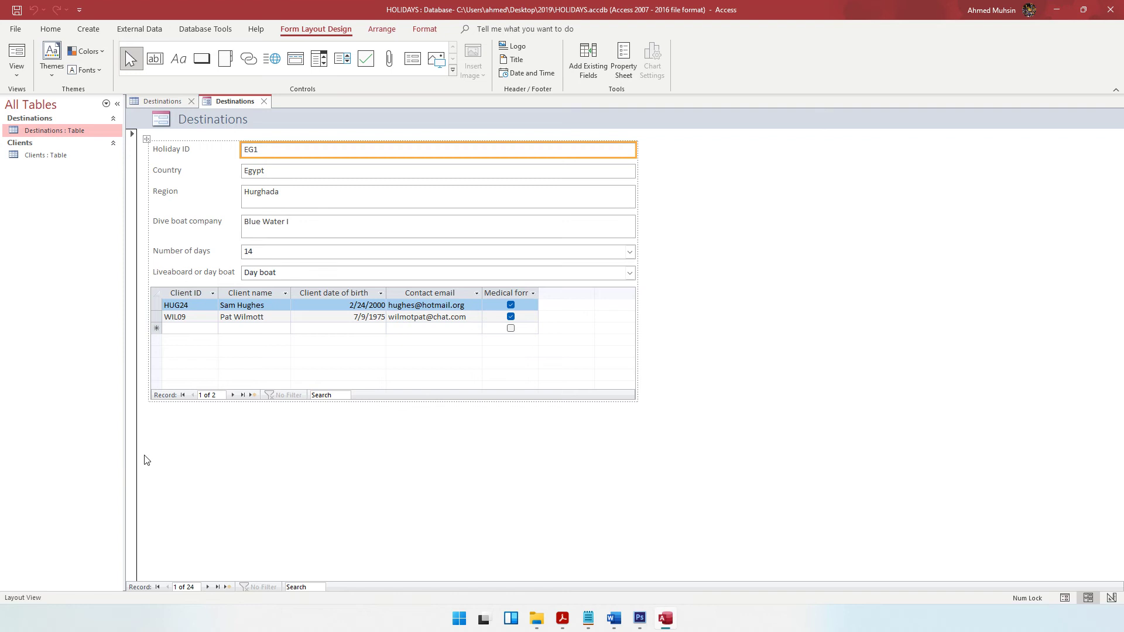
Step: Switch to the exam PDF in Acrobat Reader and look up the house style rules the form must match
left_click(562, 618)
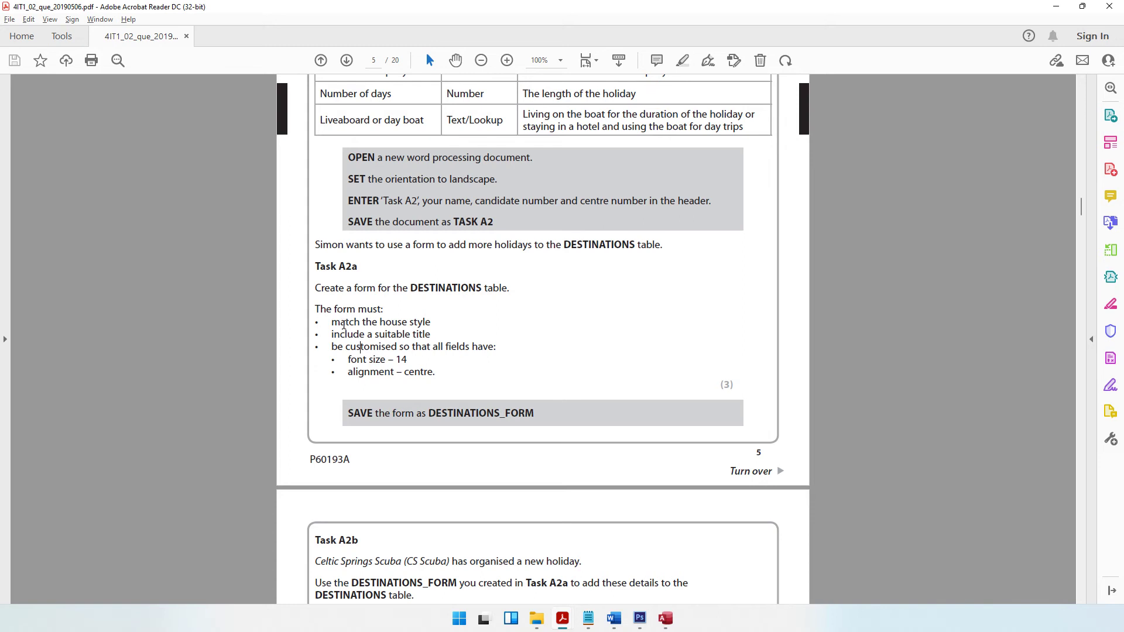
left_click_drag(330, 322, 428, 322)
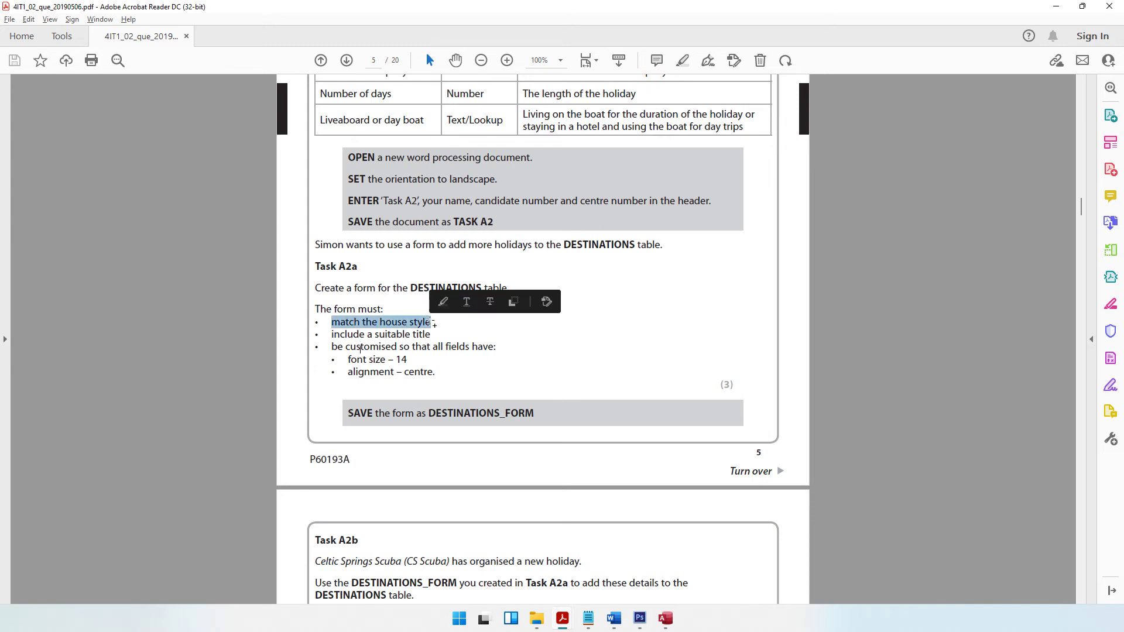
scroll(360, 347, "up", 20)
scroll(710, 272, "up", 10)
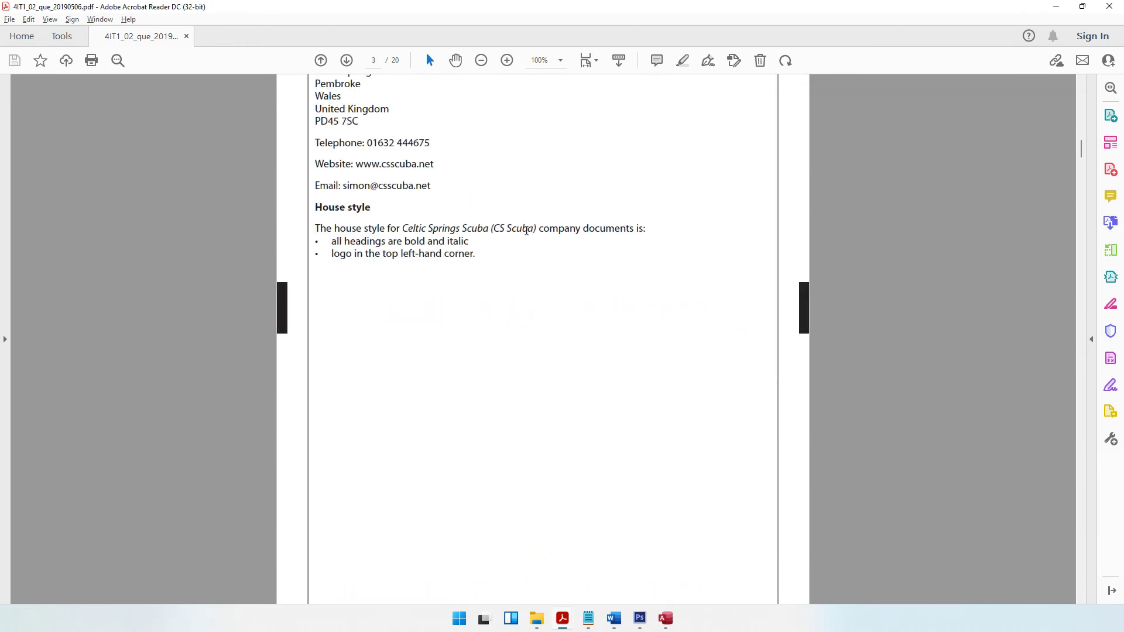
left_click_drag(331, 242, 469, 243)
scroll(529, 346, "down", 3)
scroll(528, 346, "down", 10)
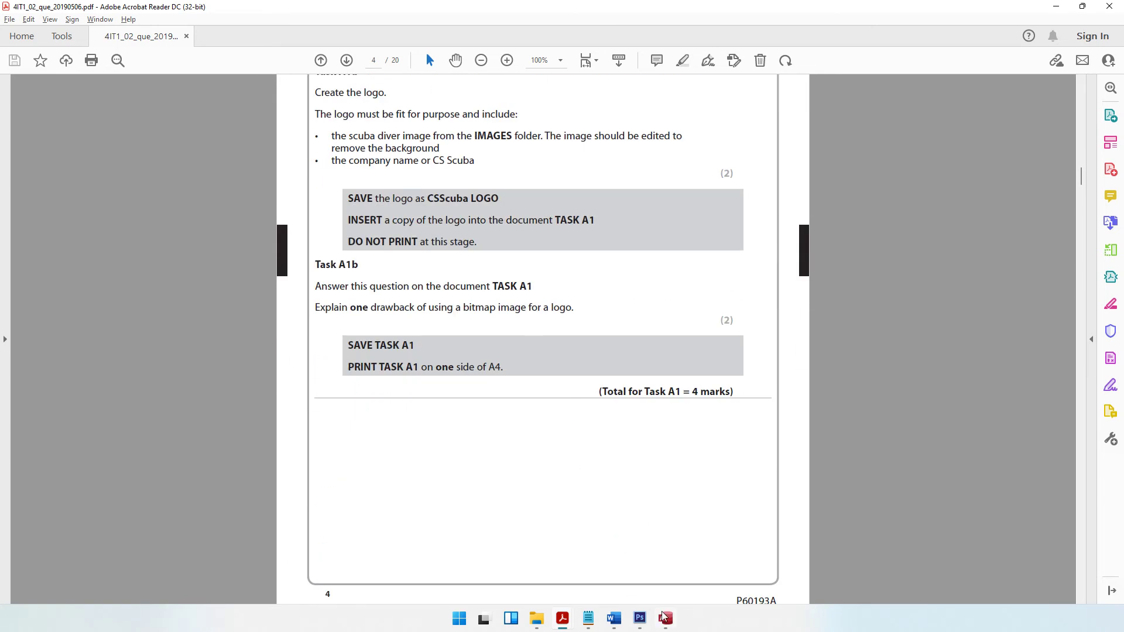
Step: Return to Access, preview the Destinations form in Form View and go back to Layout View
left_click(664, 617)
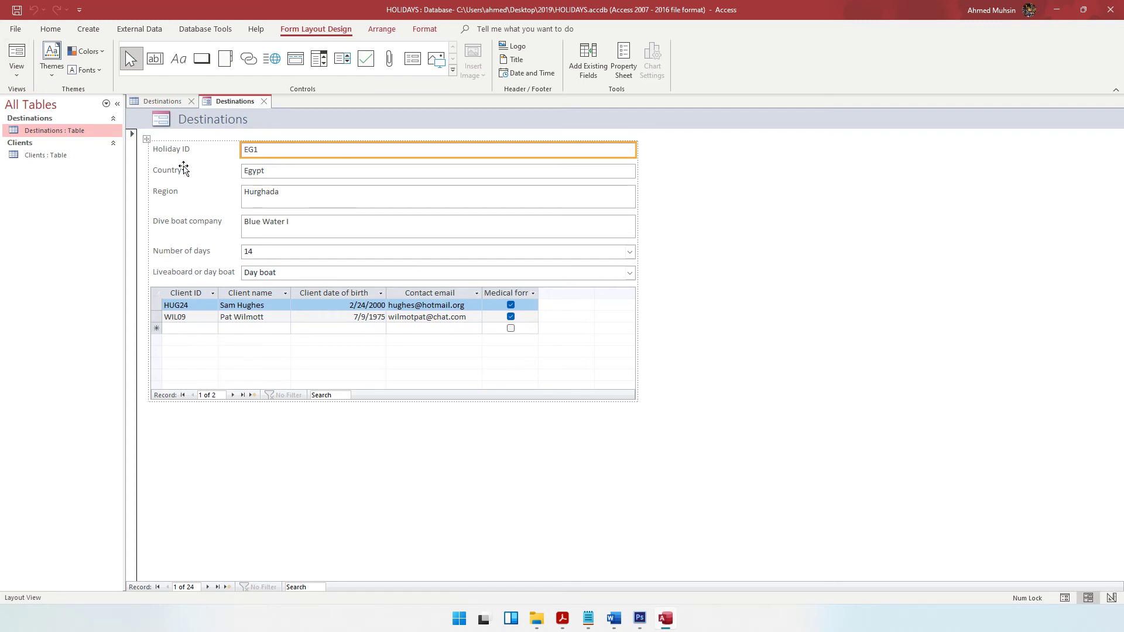
left_click(51, 32)
left_click(20, 73)
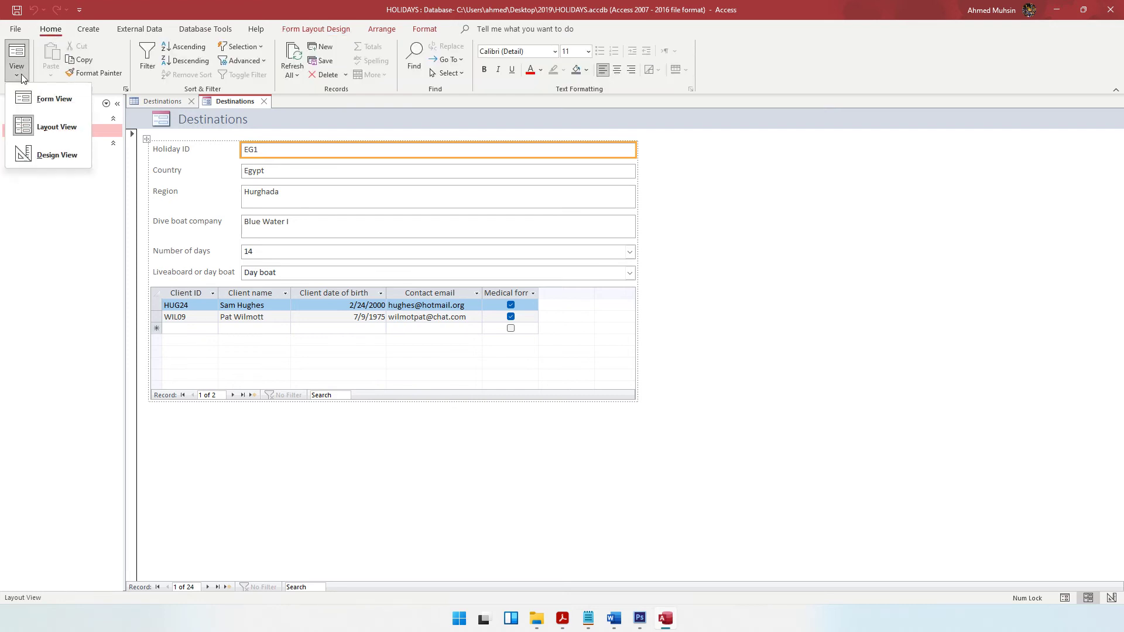
left_click(41, 99)
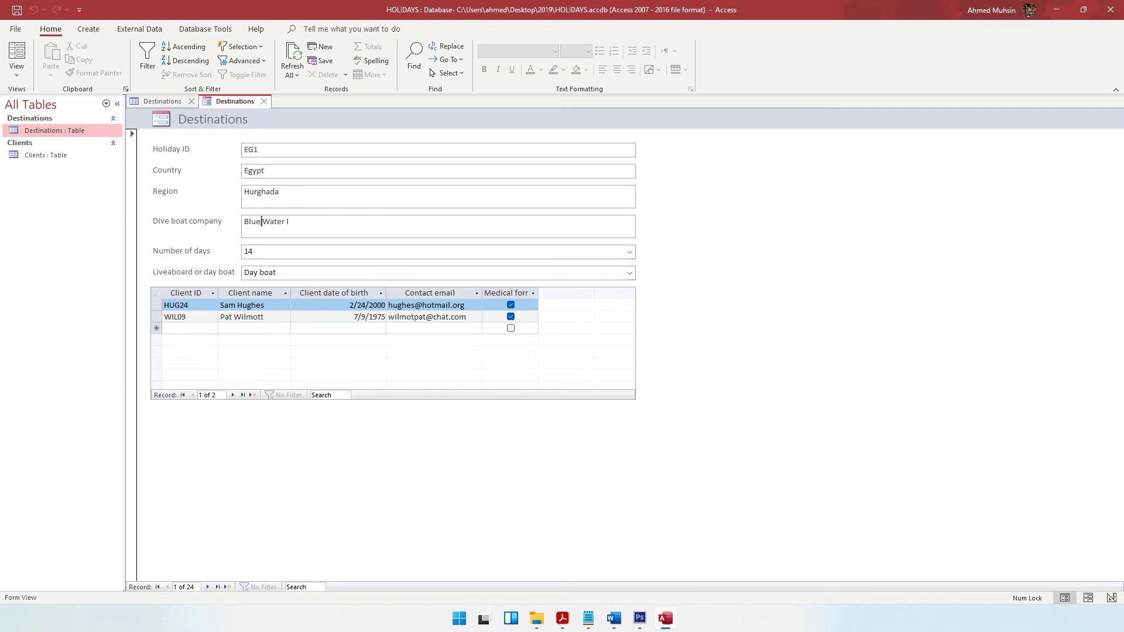
left_click(253, 252)
left_click(19, 70)
left_click(23, 124)
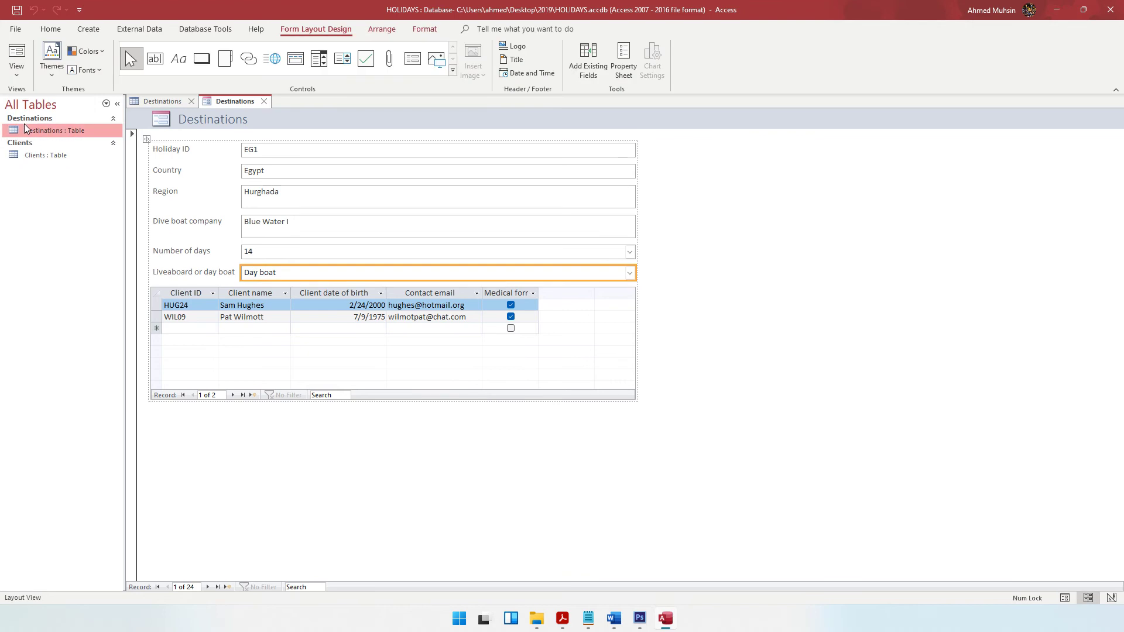
Step: Try selecting individual fields on the Destinations form and open the form in Design View
left_click(252, 176)
left_click(167, 198)
left_click(197, 250)
left_click(273, 253)
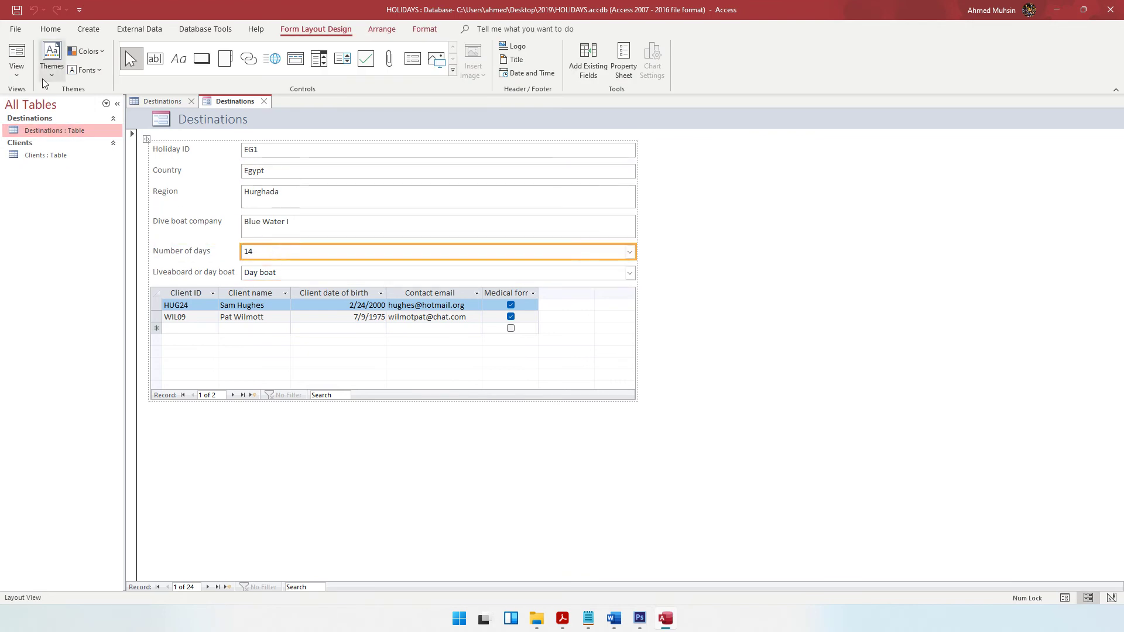
left_click(16, 69)
left_click(25, 164)
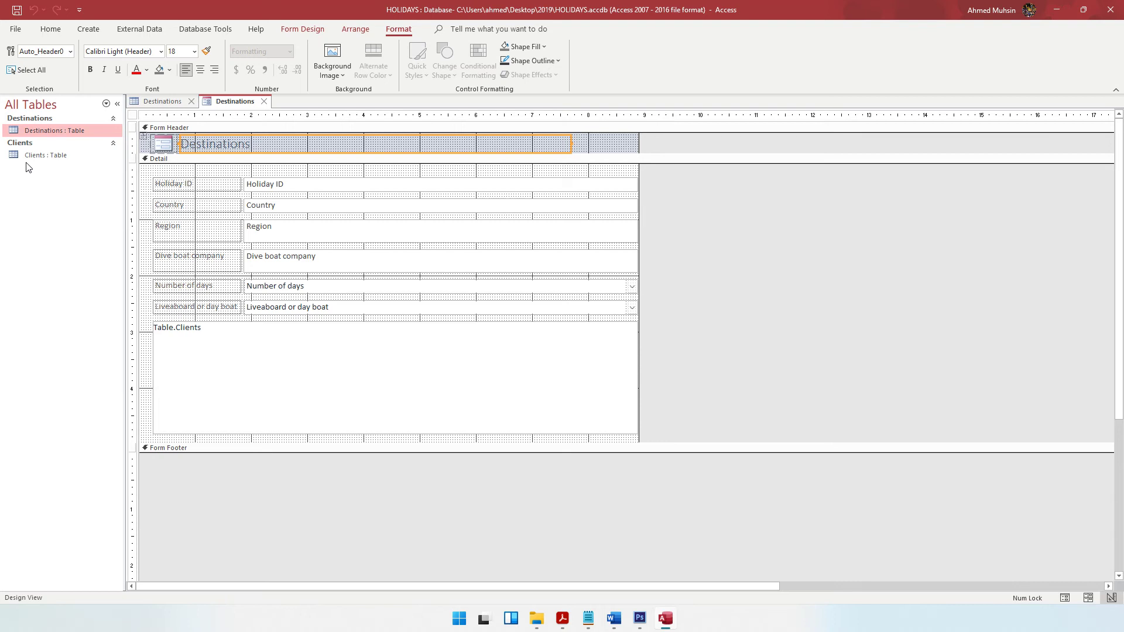
Step: Recheck the house style rule for headings in the exam PDF and return to the form in Access
left_click(51, 29)
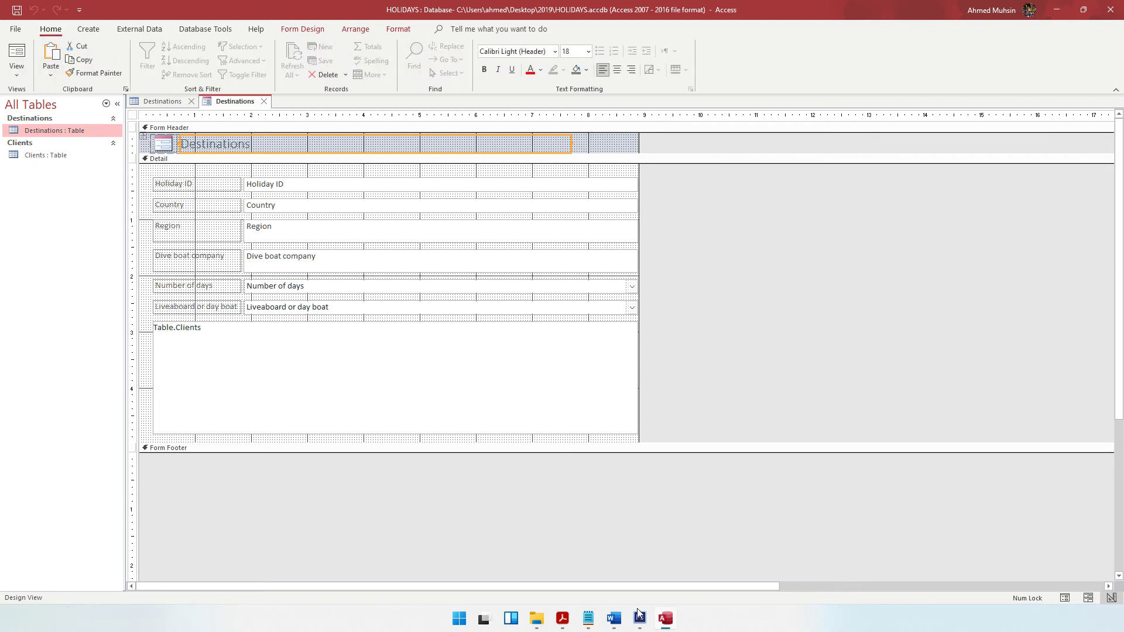
left_click(562, 618)
scroll(542, 434, "up", 10)
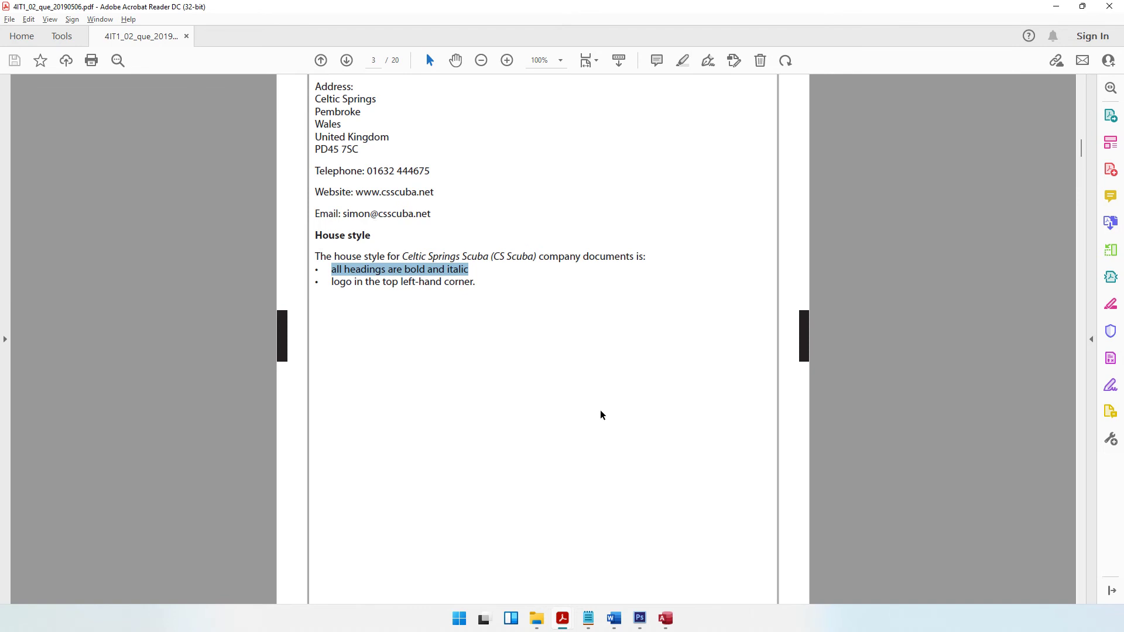
left_click(664, 619)
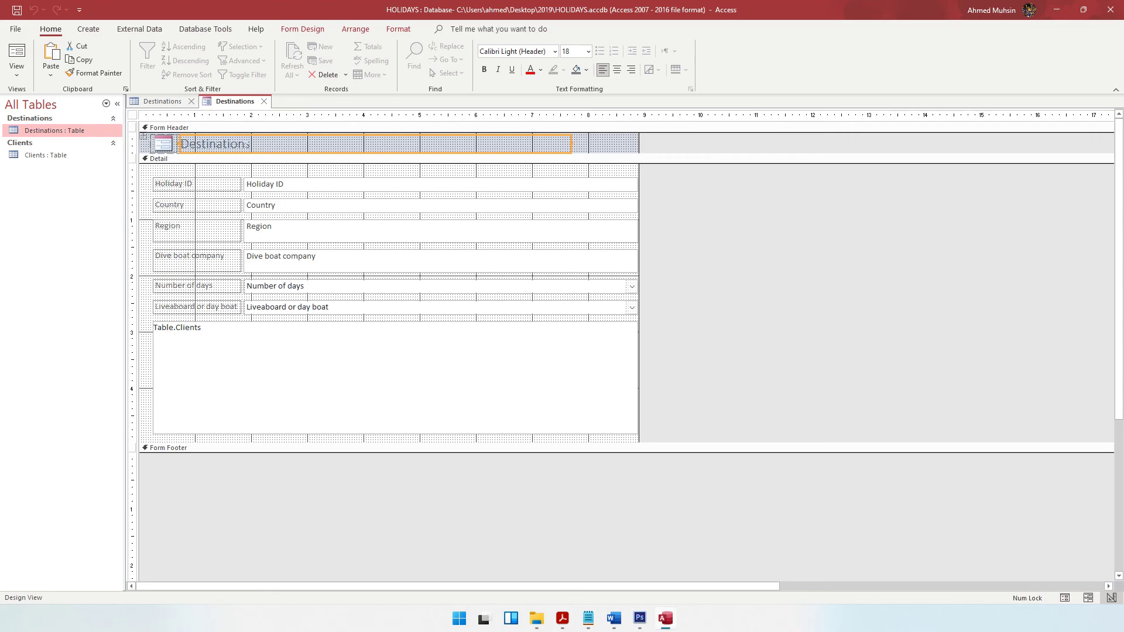
Step: Make the Destinations title in the form header bold and italic
left_click_drag(252, 143, 181, 143)
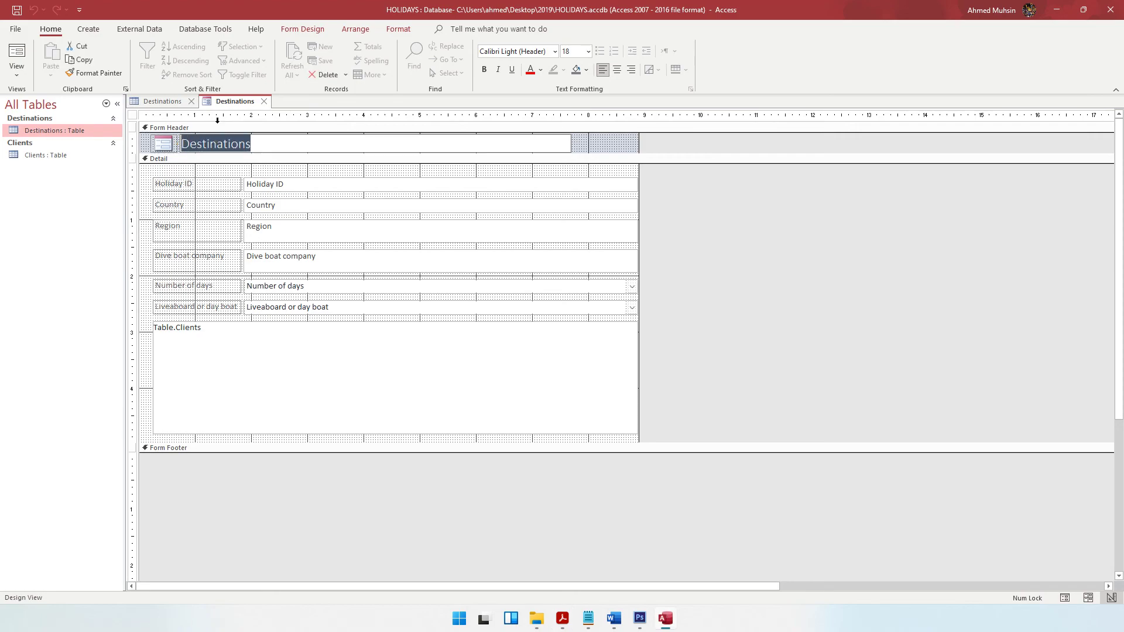
left_click(303, 29)
left_click(352, 33)
left_click(399, 29)
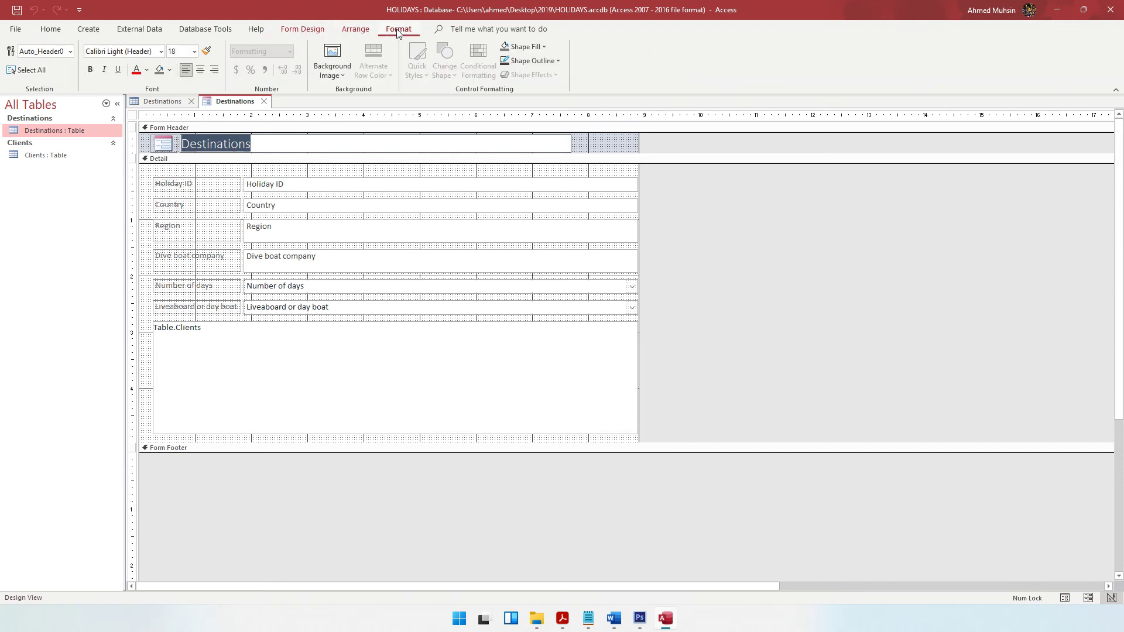
left_click(91, 70)
left_click(104, 70)
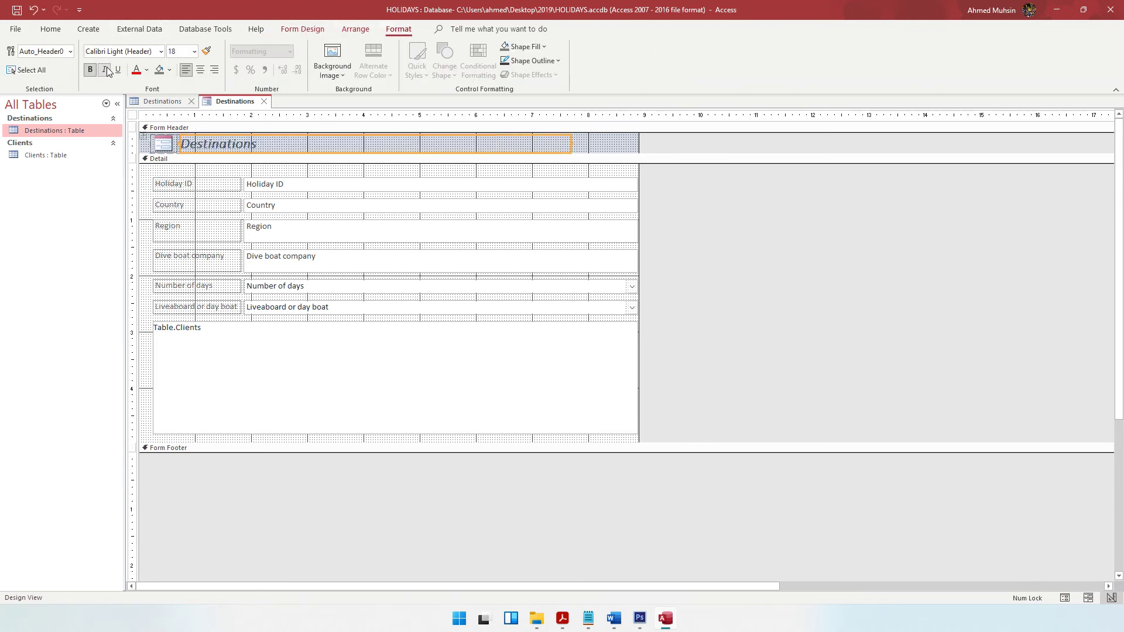
Step: Check the house style rule for logo placement in the exam PDF and return to the form in Access
left_click(562, 618)
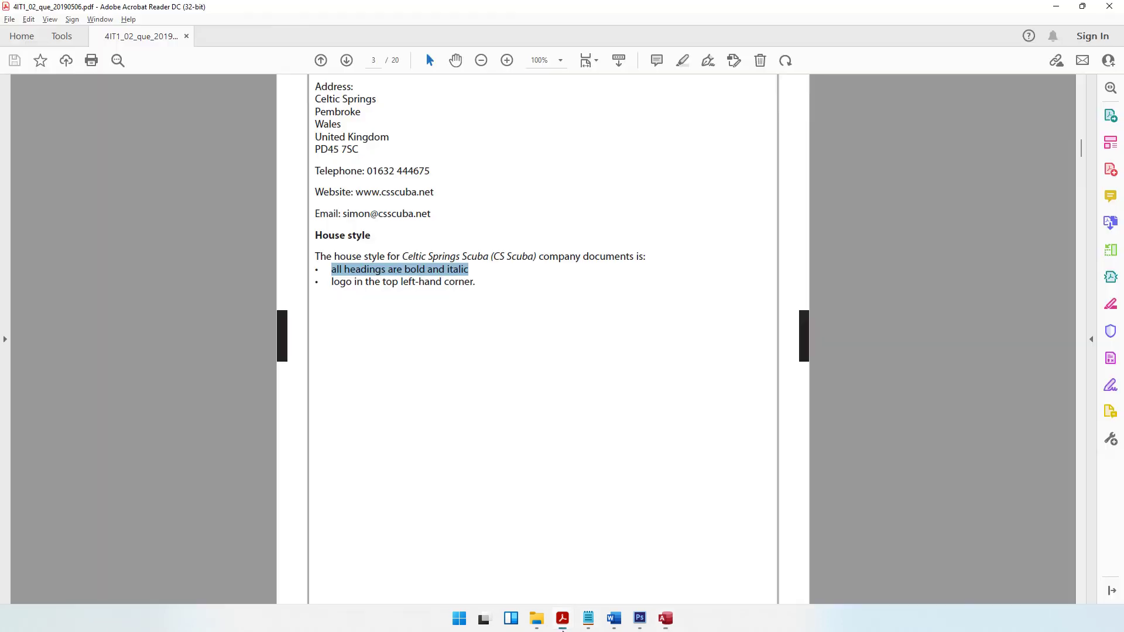
left_click_drag(371, 283, 477, 285)
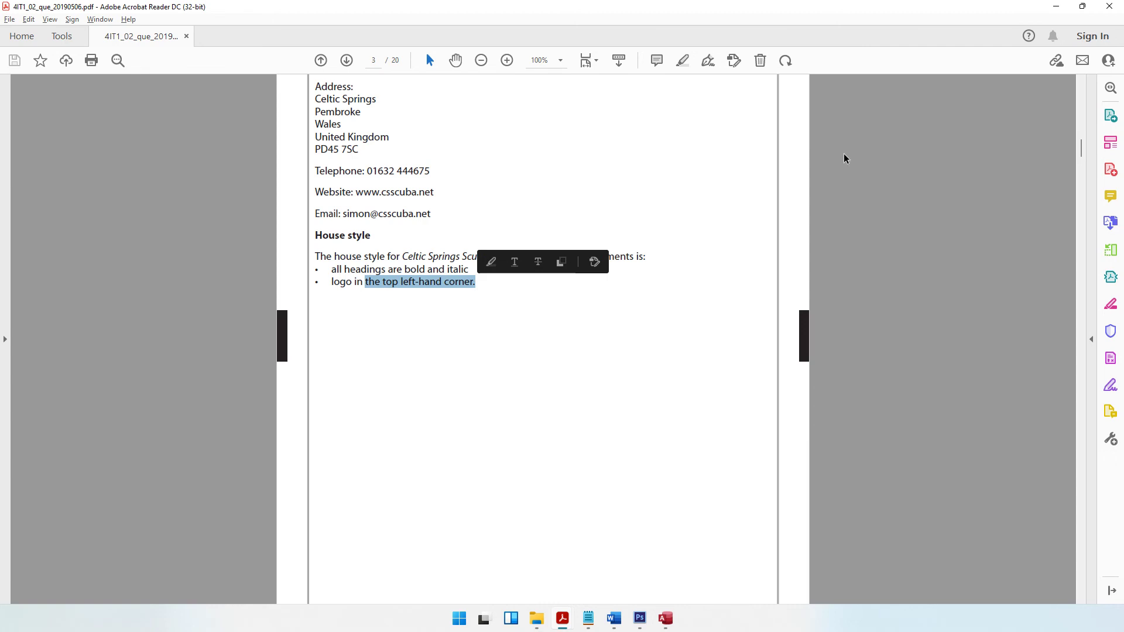
left_click(1052, 8)
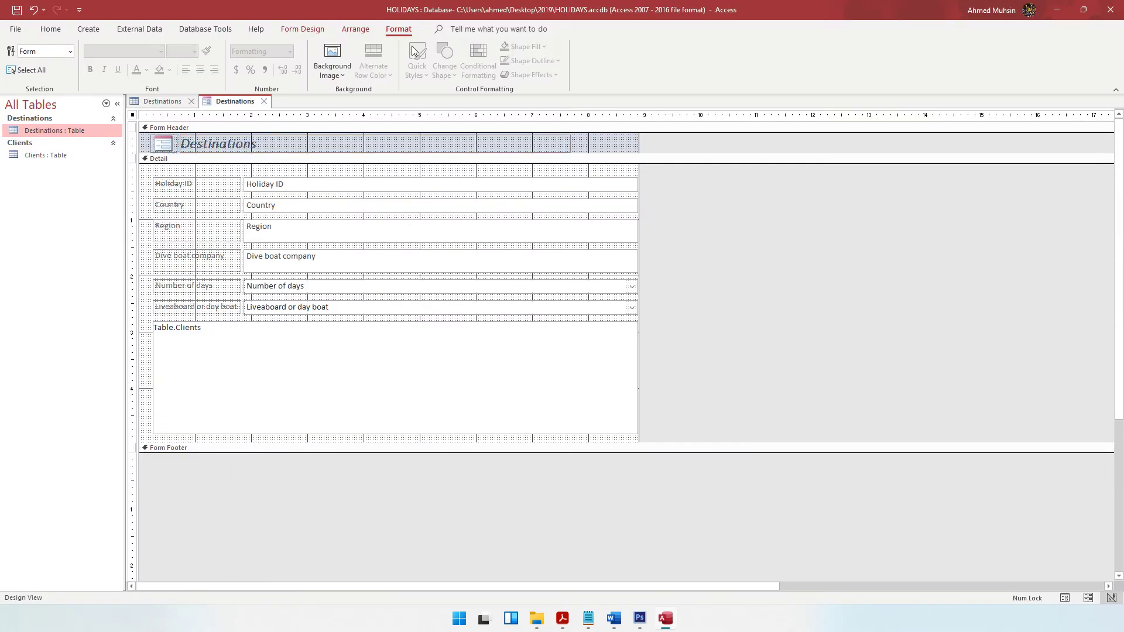
Step: Insert the CS Scuba Logo picture from the Desktop 2019\IMAGES folder over the default icon beside the title in the form header
left_click(354, 33)
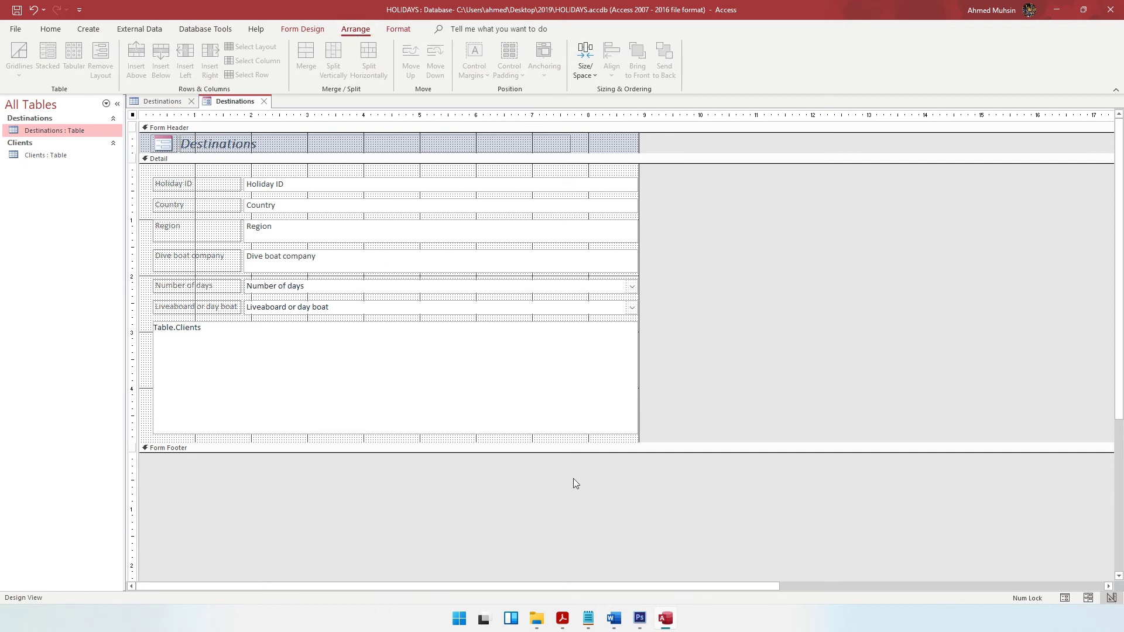
left_click(304, 32)
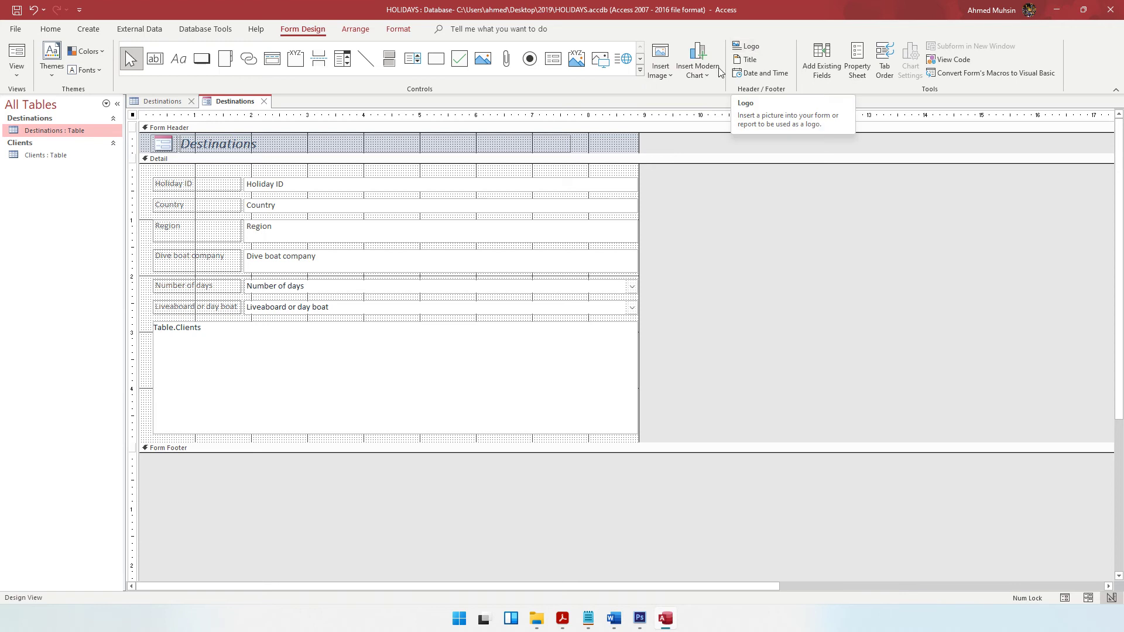
left_click(671, 76)
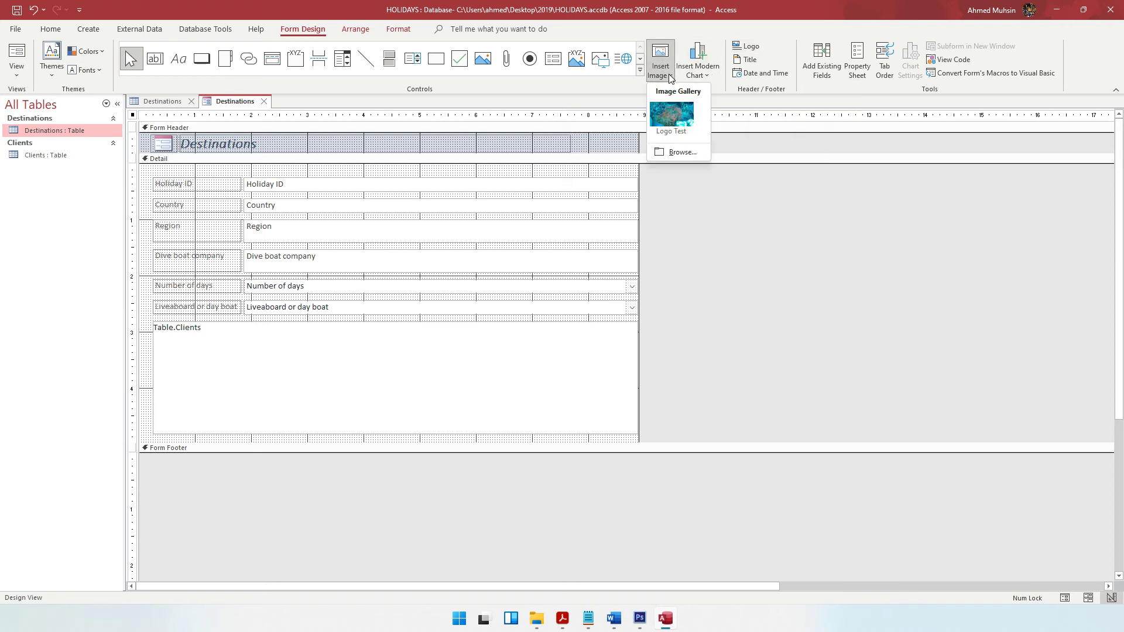
left_click(667, 153)
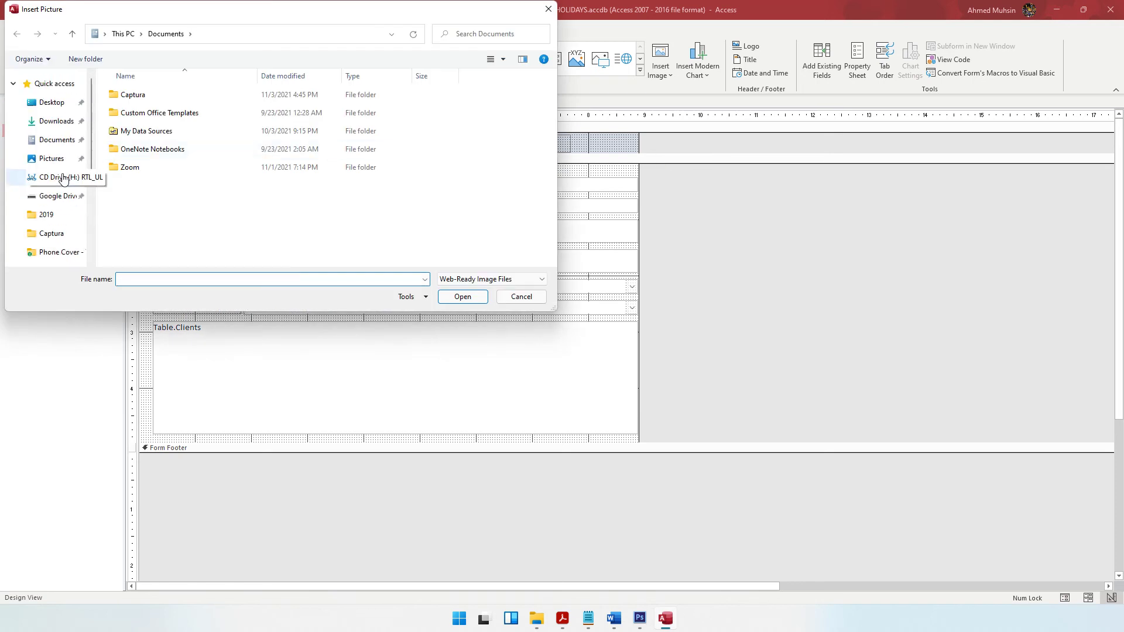
left_click(41, 102)
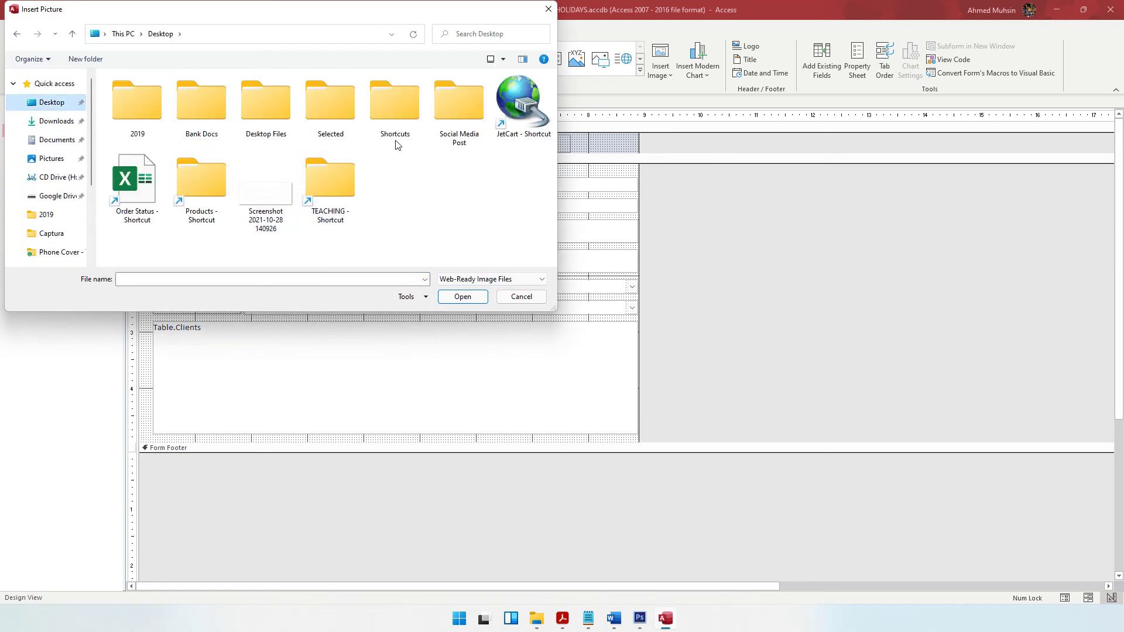
double_click(143, 116)
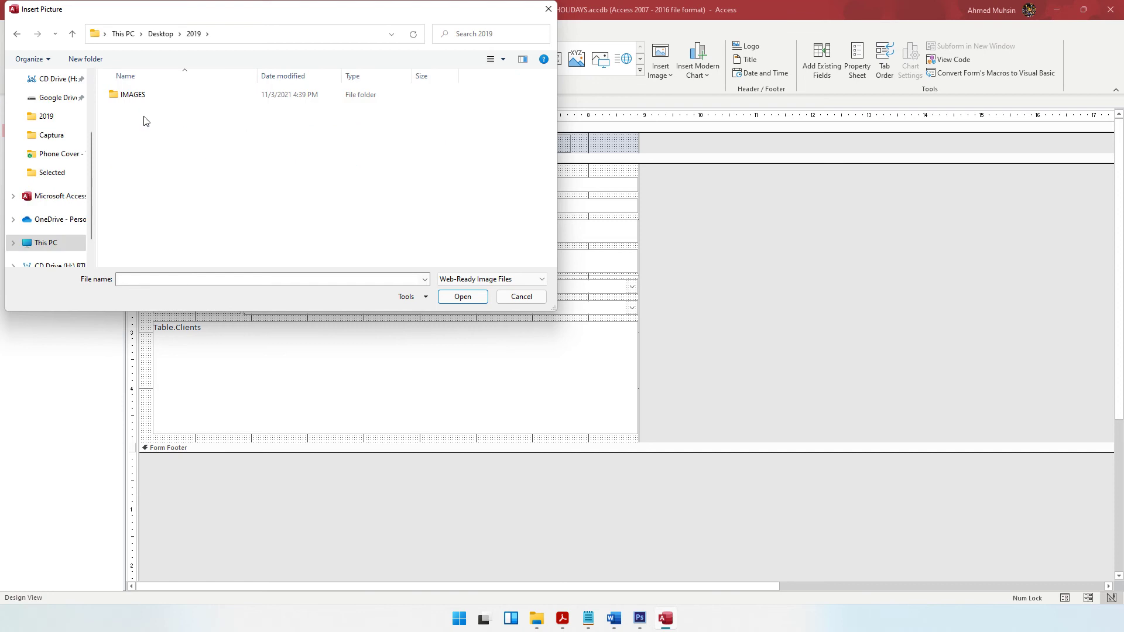
double_click(133, 95)
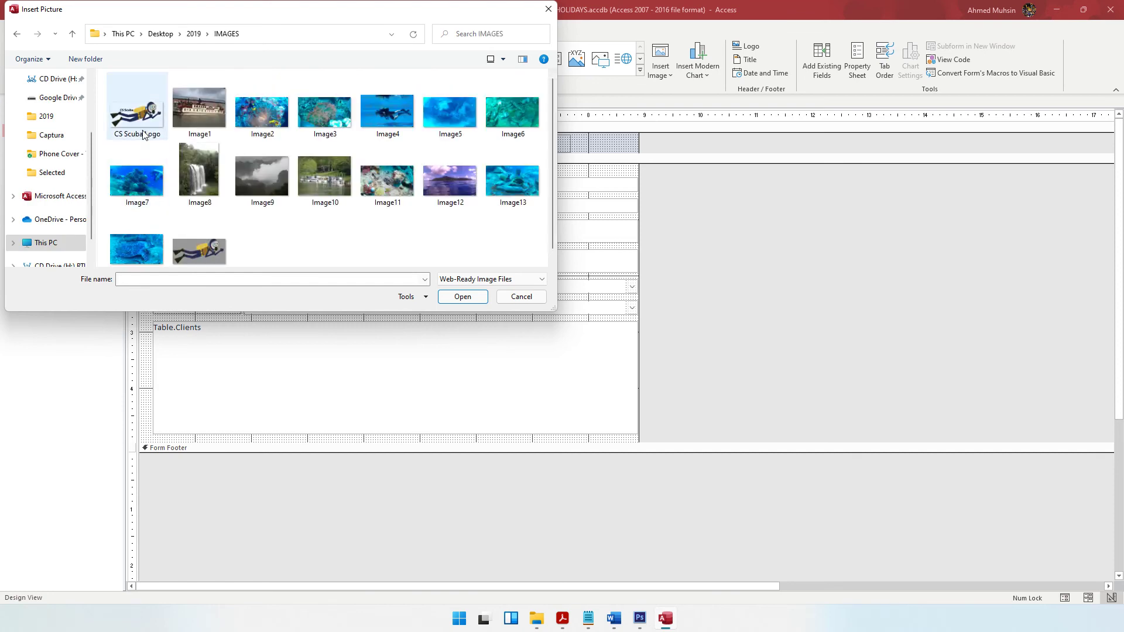
left_click(144, 135)
left_click(452, 297)
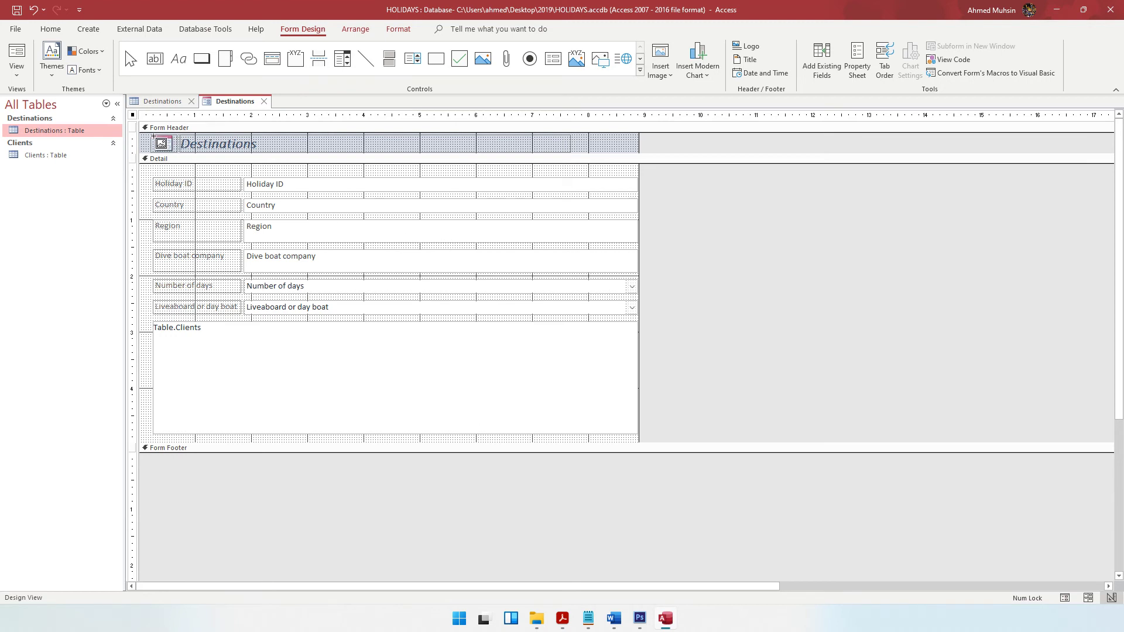
left_click_drag(148, 135, 177, 153)
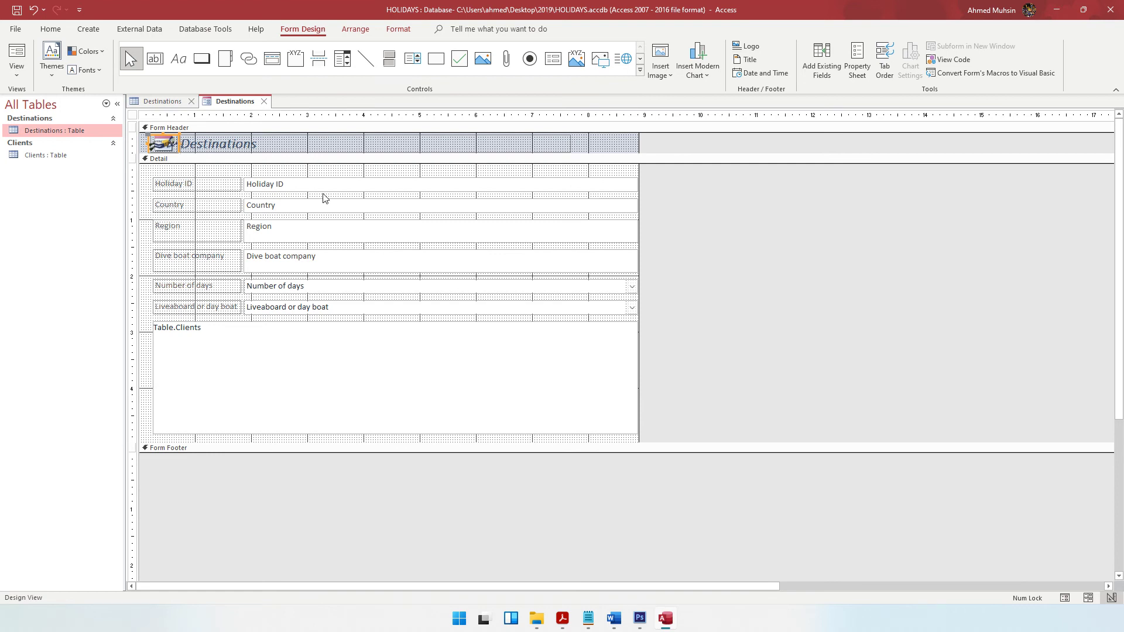
Step: Move the scuba logo below the Destinations title in the form header and delete the default form icon
left_click(335, 176)
left_click(161, 144)
left_click(189, 151)
left_click_drag(188, 151, 191, 170)
left_click(160, 143)
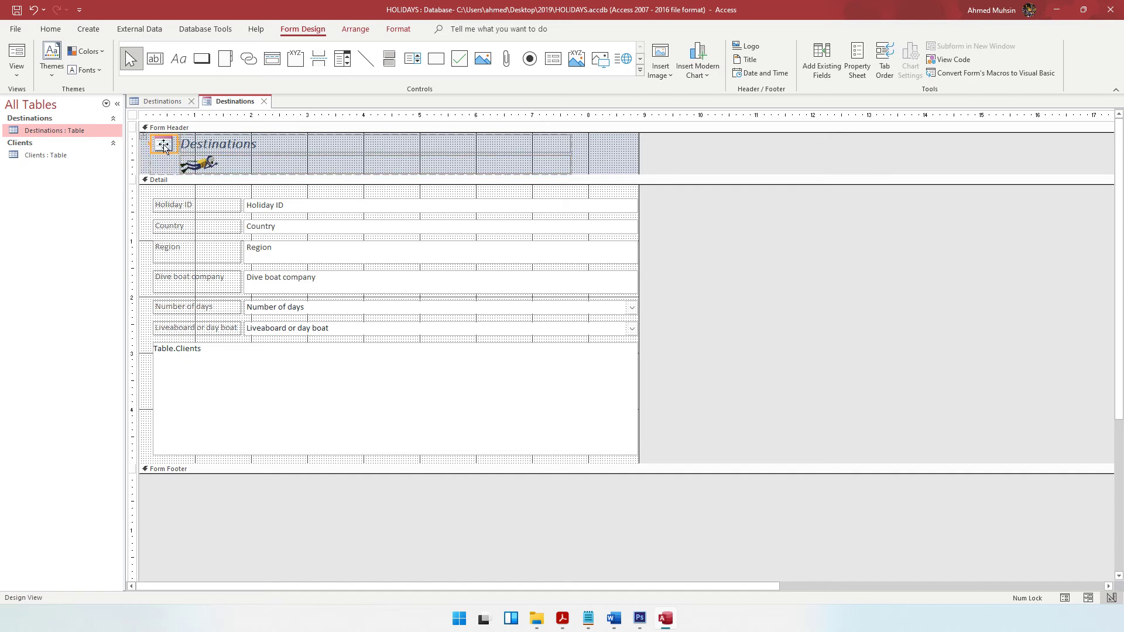
key("Delete")
Step: Open the scuba logo's properties and move the logo into the empty cell beside the Destinations title
double_click(209, 165)
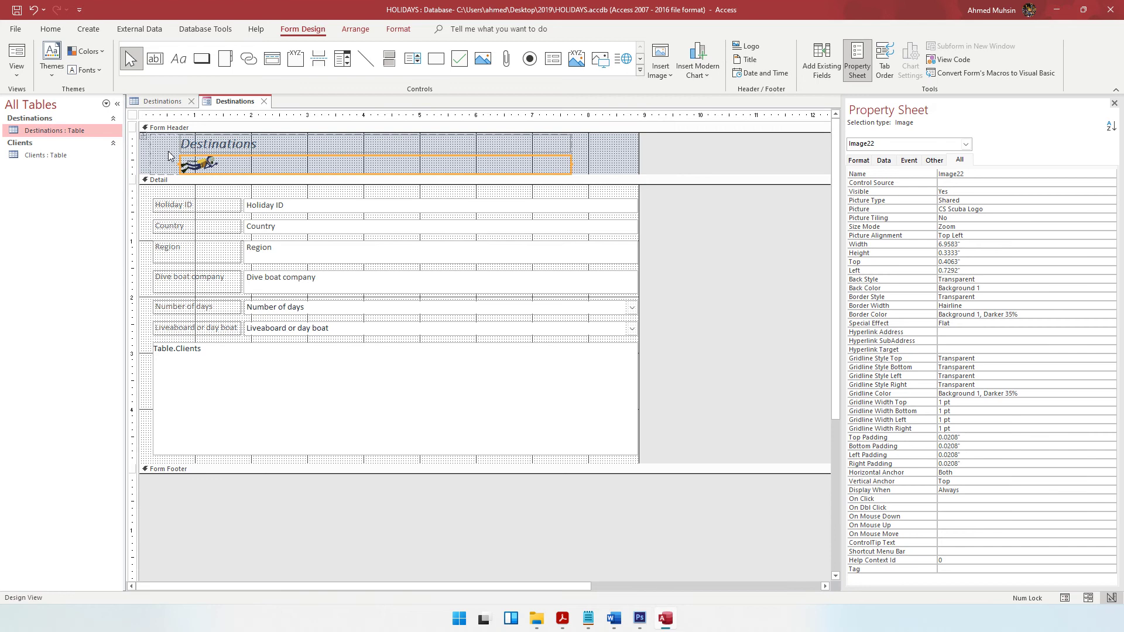
left_click(199, 168)
left_click_drag(199, 169, 163, 144)
left_click(293, 181)
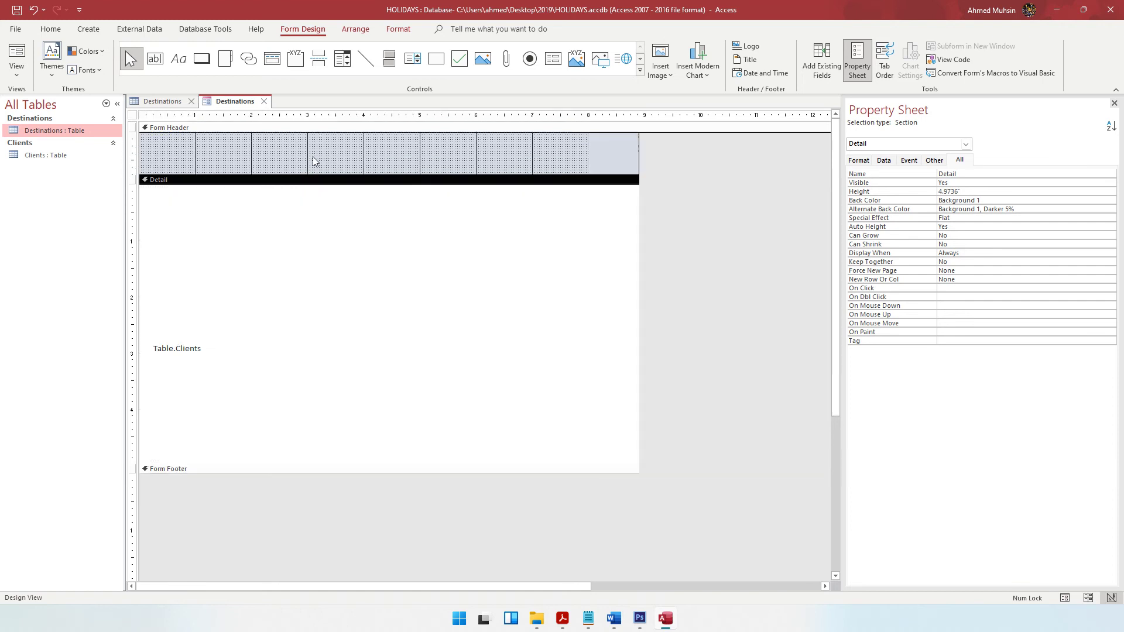
left_click(713, 293)
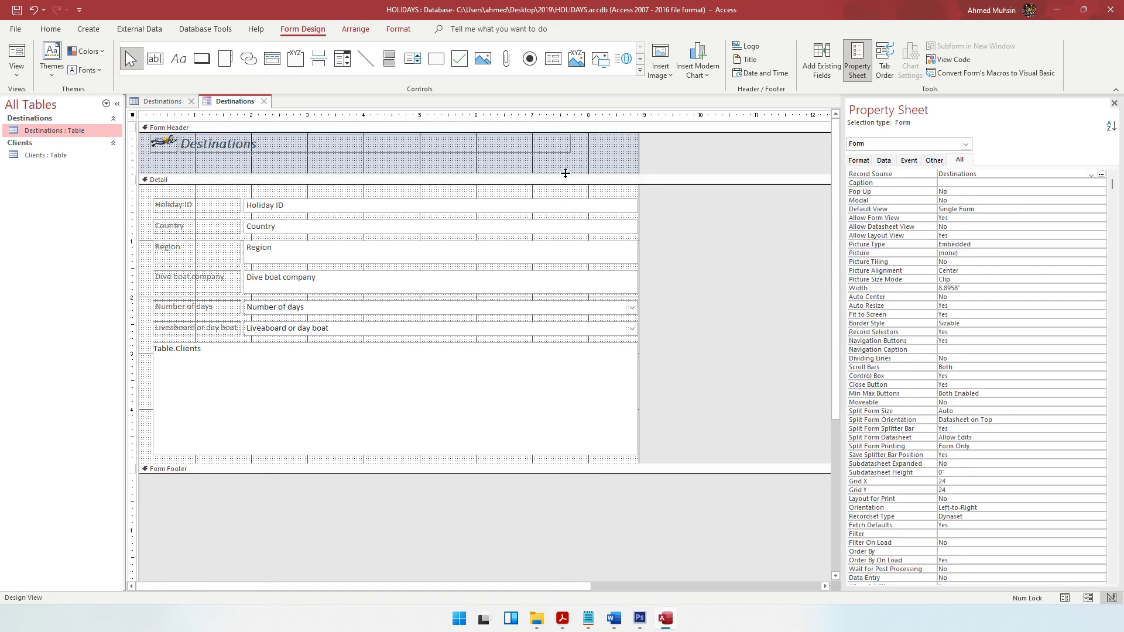
left_click(582, 152)
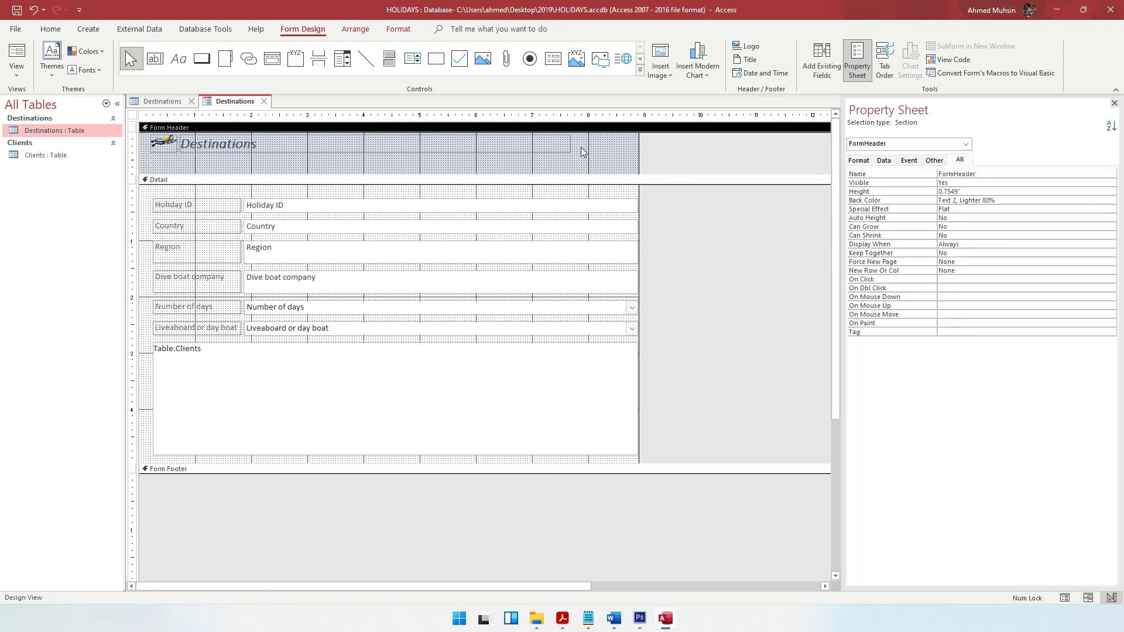
left_click(557, 167)
left_click(557, 164)
left_click(557, 171)
left_click(563, 149)
Step: Check the title requirement for the form under Task A2a in the exam PDF and return to Access
left_click(562, 618)
scroll(505, 316, "down", 5)
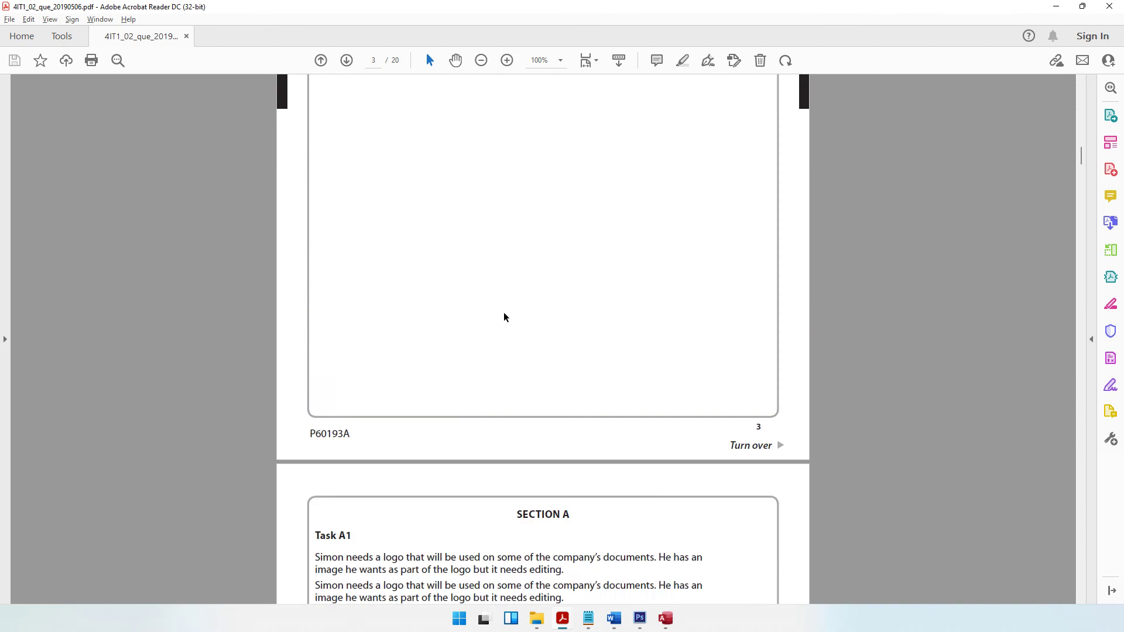
scroll(505, 317, "down", 15)
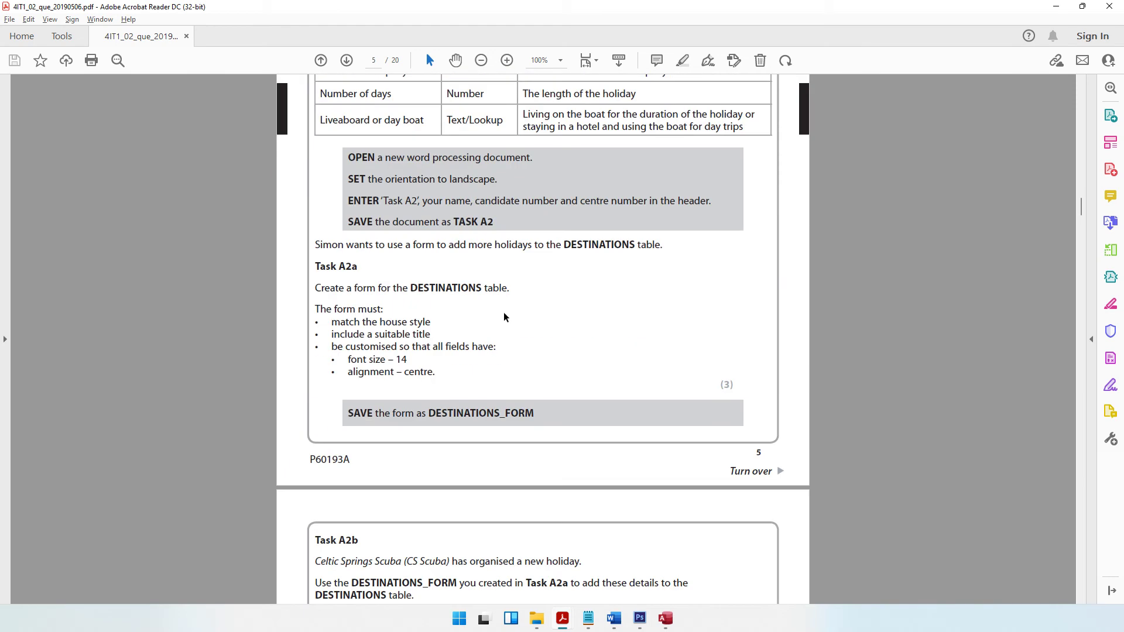
left_click_drag(375, 336, 432, 335)
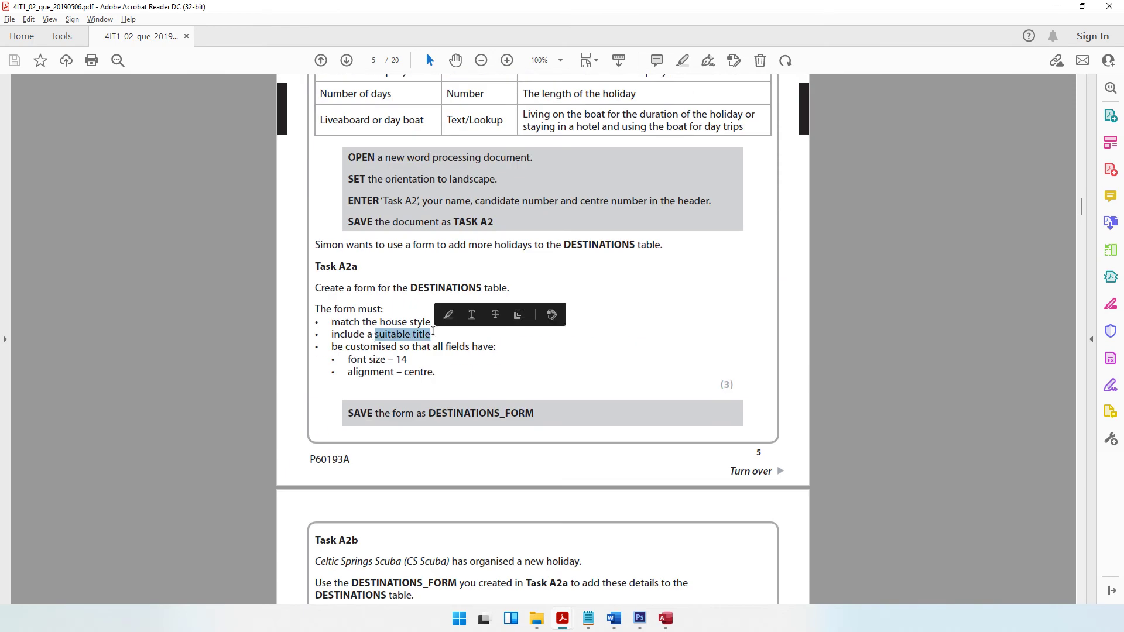
left_click(1057, 9)
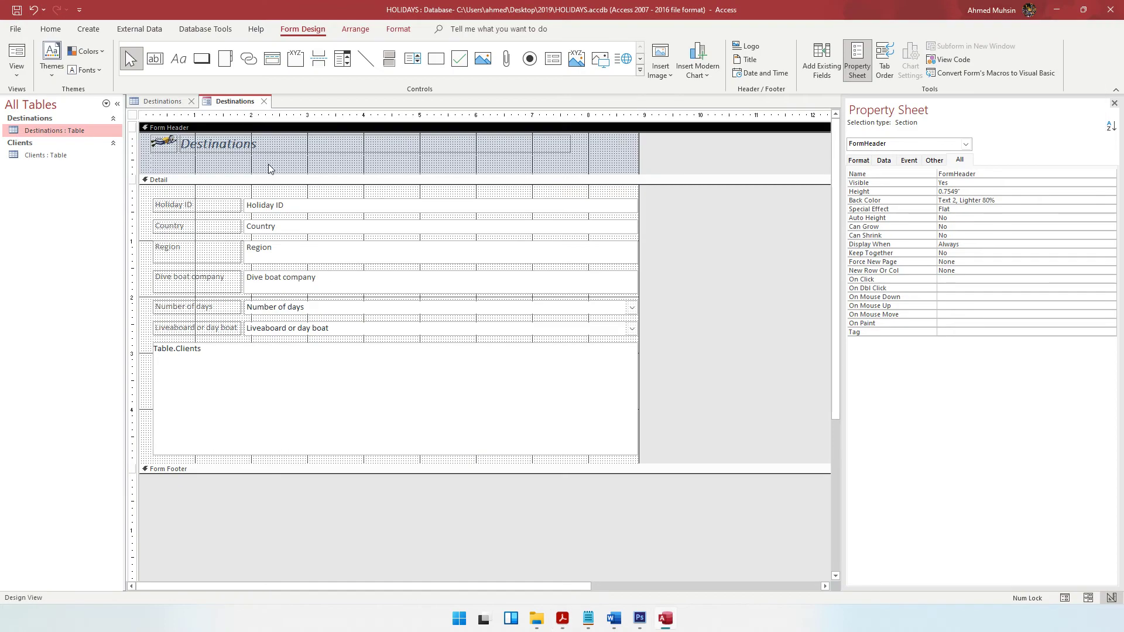
Step: Read how Task A2 in the exam PDF describes the DESTINATIONS table and return to the form in Access
left_click(562, 618)
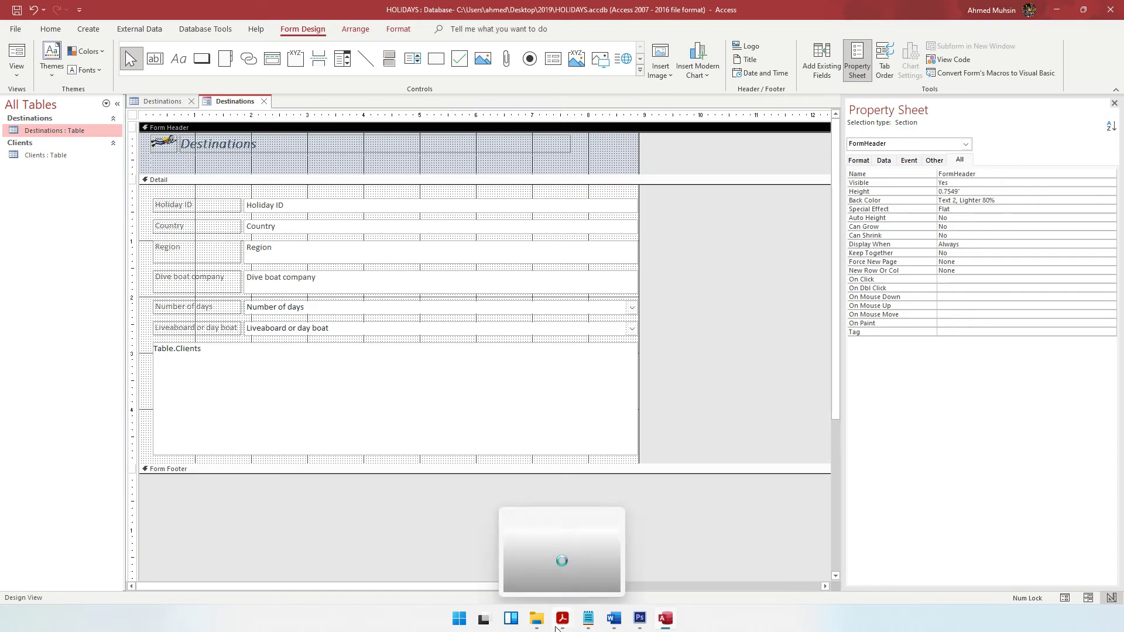
scroll(555, 438, "up", 10)
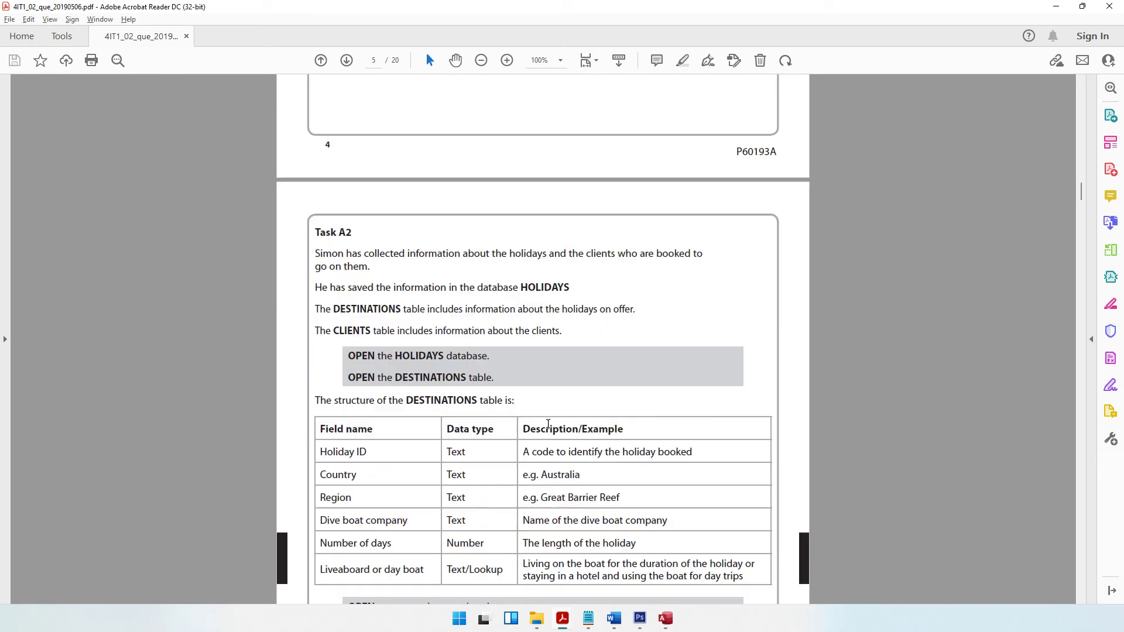
left_click_drag(381, 309, 619, 316)
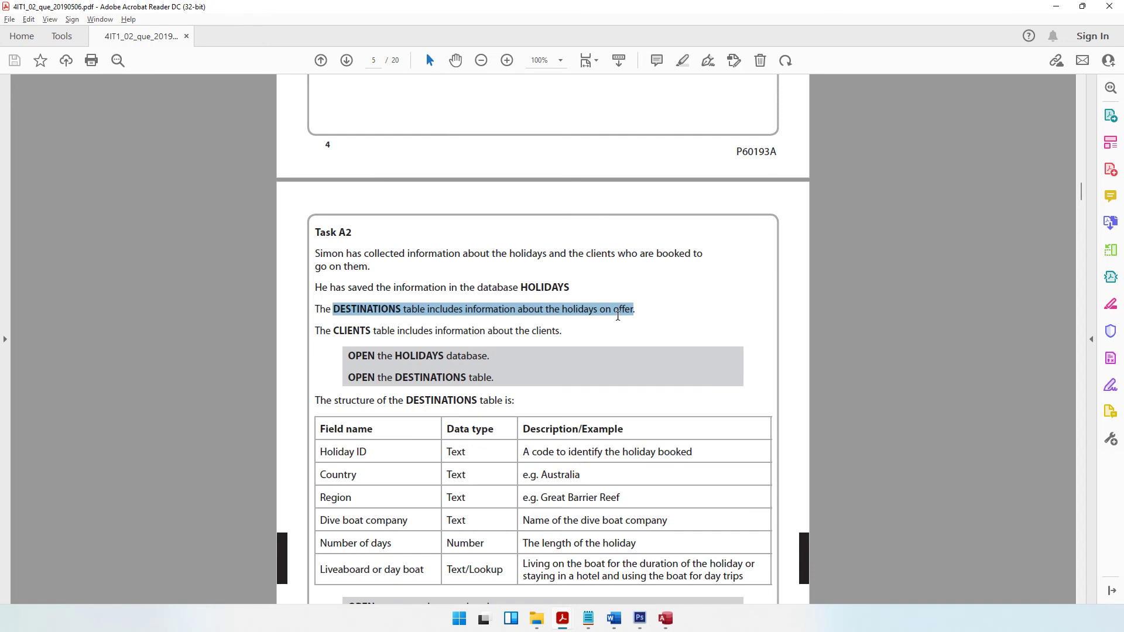
left_click(1055, 7)
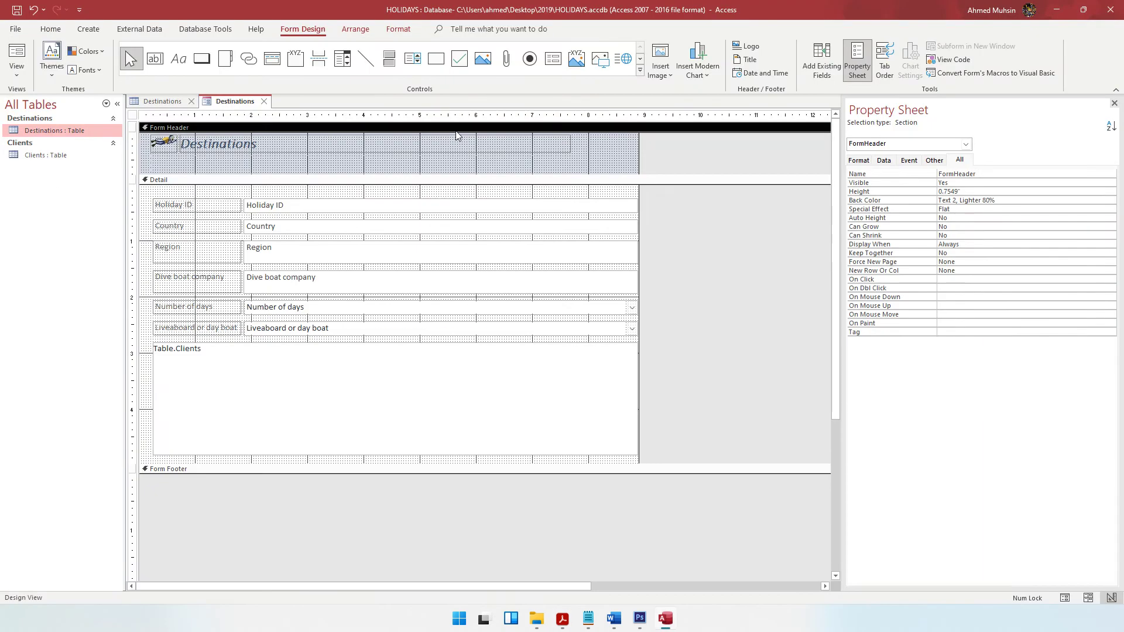
Step: Change the title text in the form header to "Holidays on Offer"
left_click(188, 144)
double_click(187, 144)
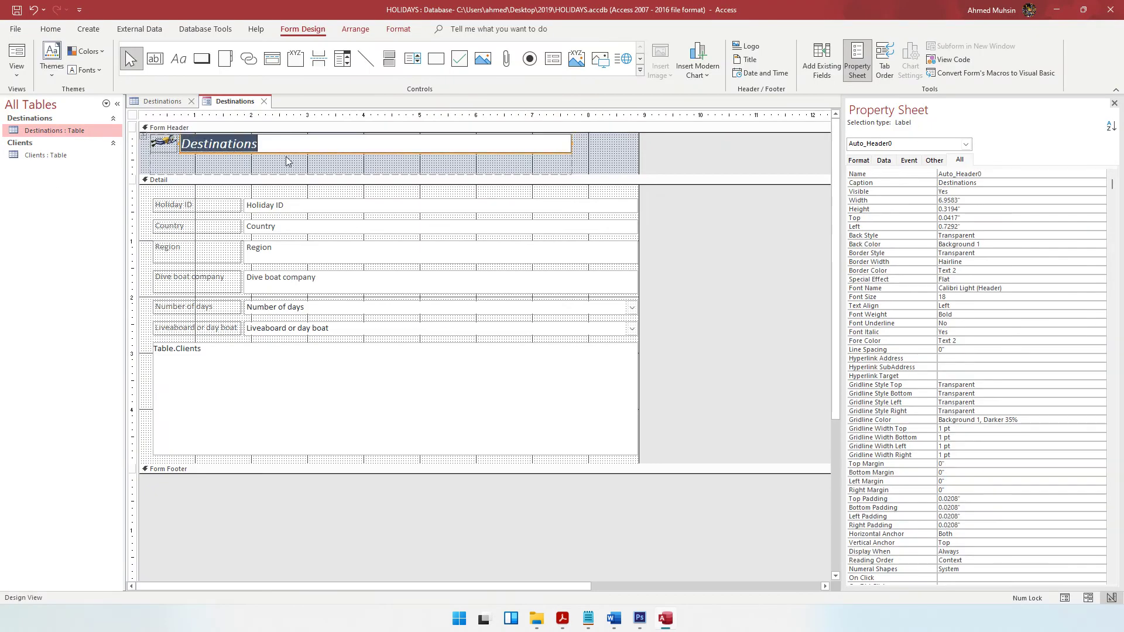
type("Holi")
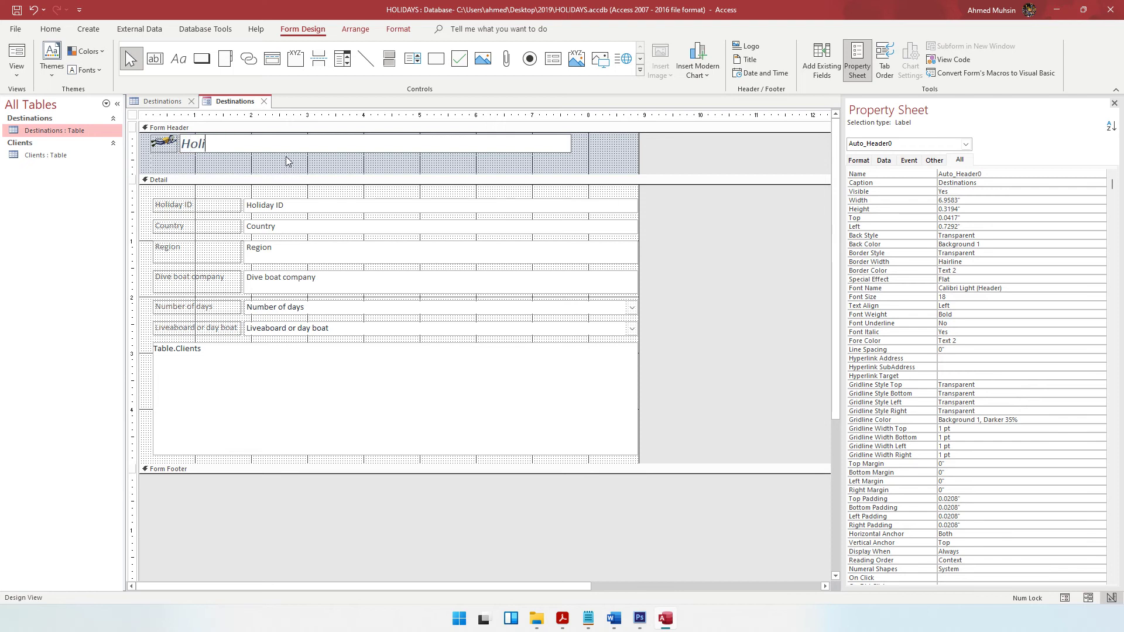
type("days on Offer")
Step: Check the field font size requirement under Task A2a in the exam PDF and return to Access
left_click(562, 618)
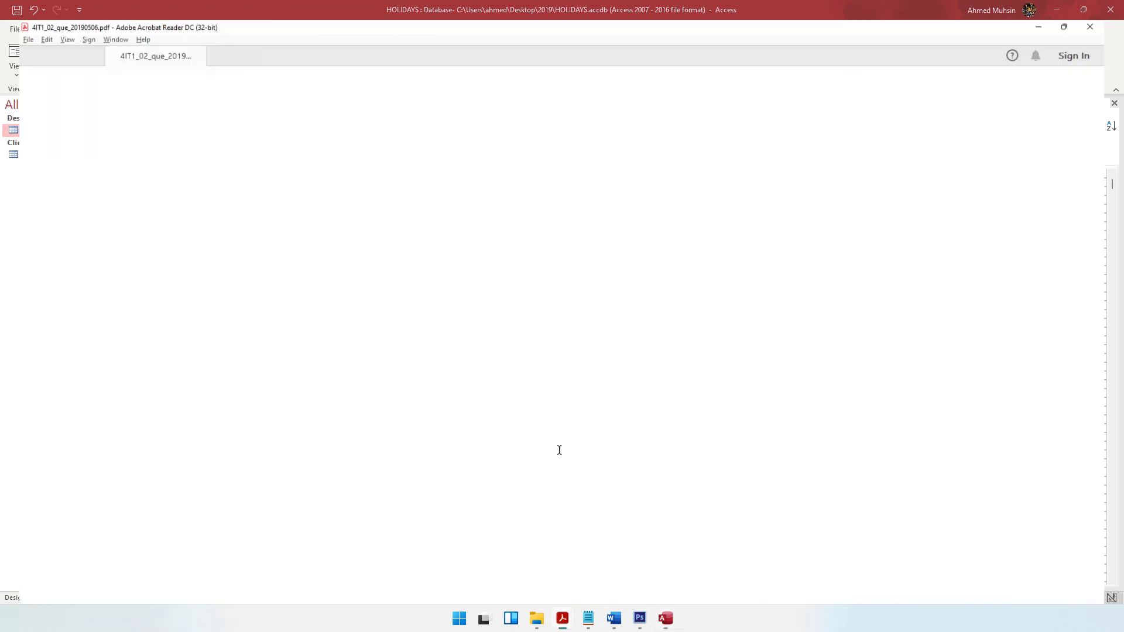
scroll(532, 369, "down", 4)
scroll(541, 360, "down", 7)
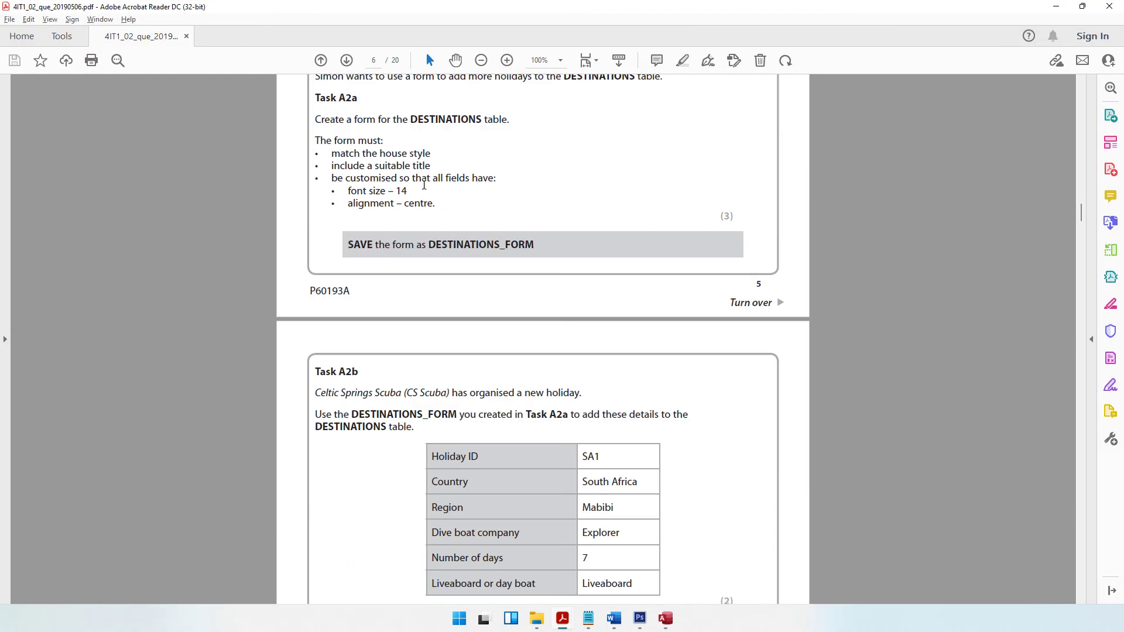
left_click_drag(345, 177, 496, 178)
left_click_drag(369, 190, 407, 192)
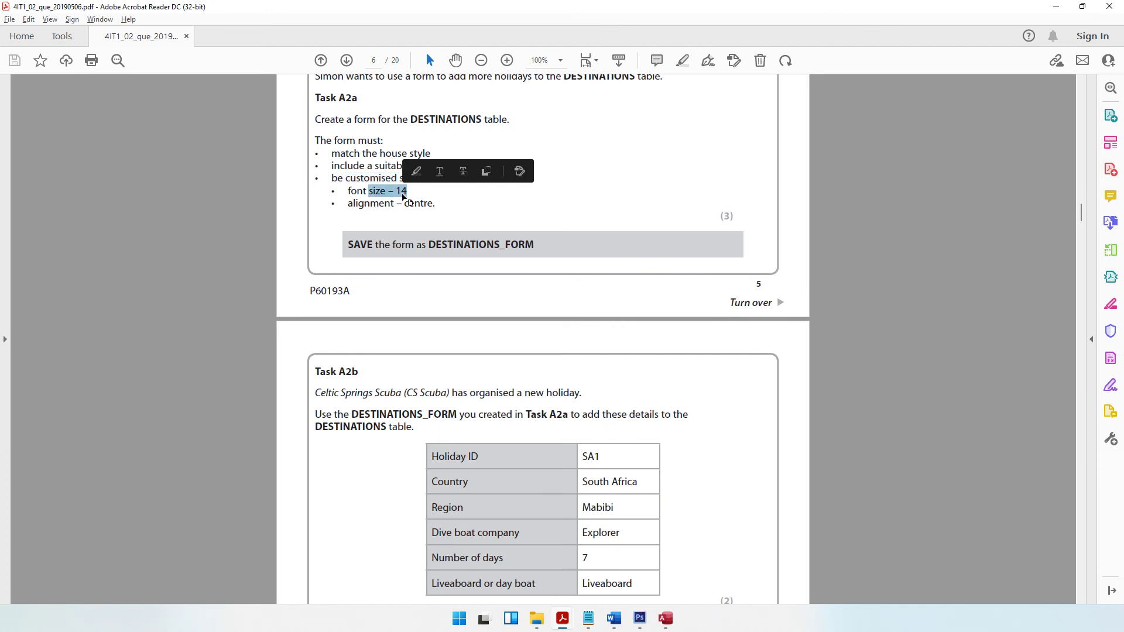
left_click(1054, 9)
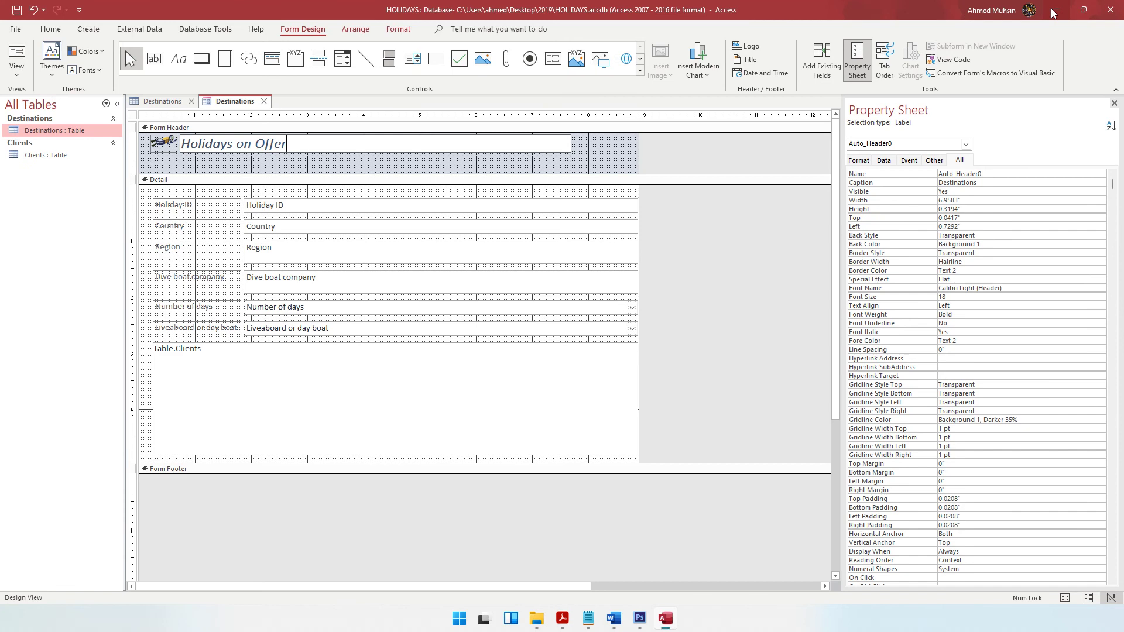
left_click(326, 212)
left_click(315, 234)
left_click(316, 253)
left_click(316, 284)
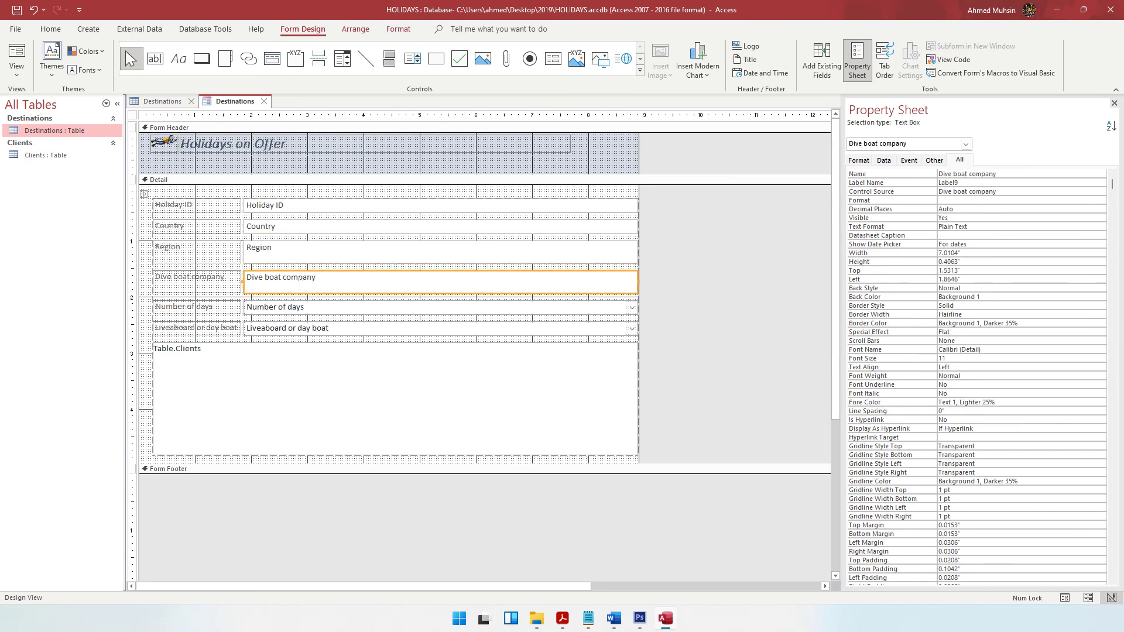
left_click(291, 310)
left_click(289, 328)
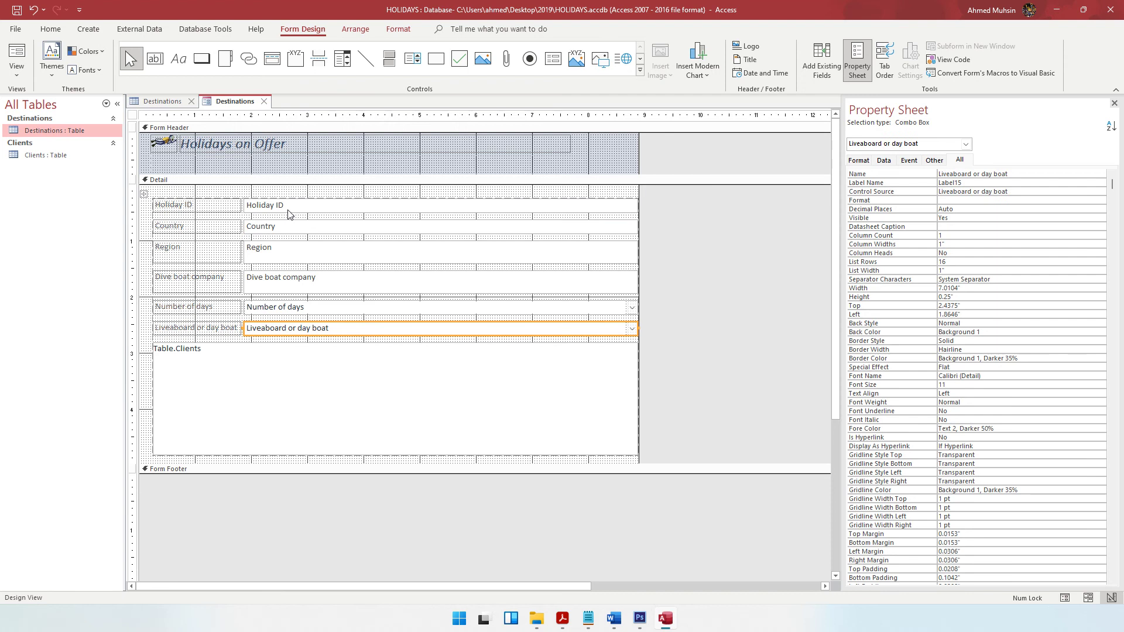
Step: Set the font size of the Holiday ID field box to 14
left_click(291, 208)
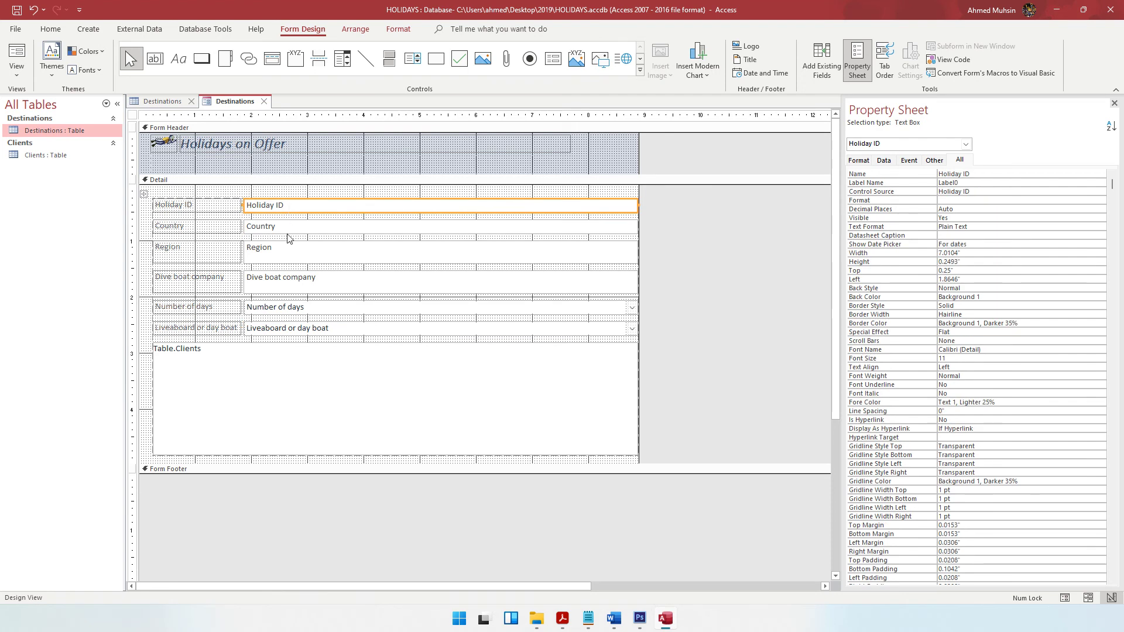
left_click(396, 31)
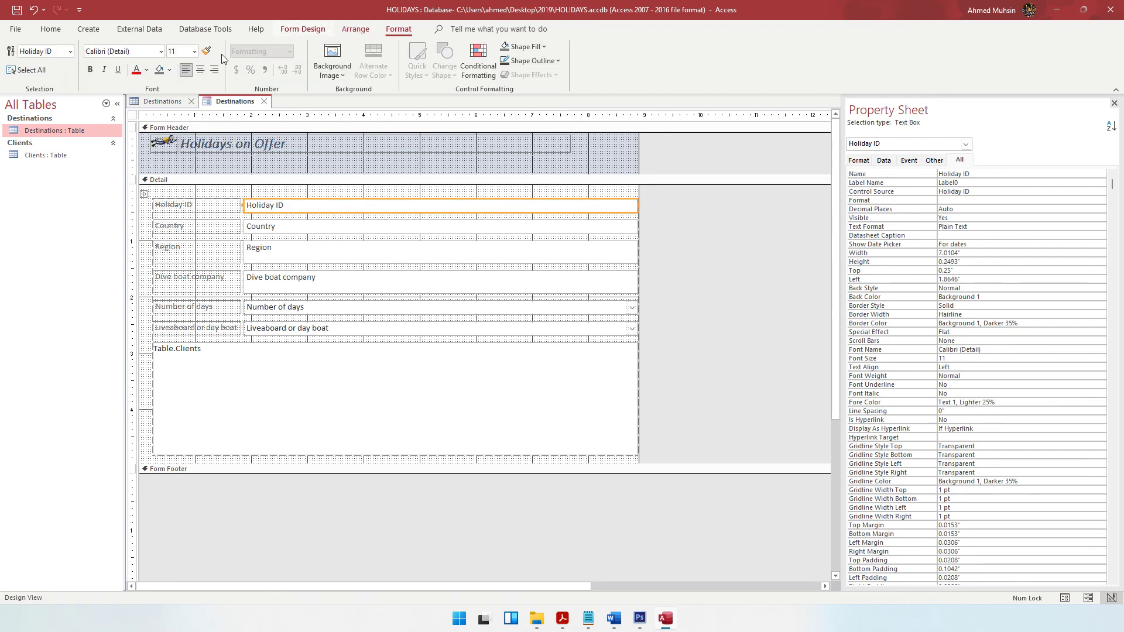
left_click(194, 52)
left_click(181, 134)
Step: Add the other five field boxes, from Country to Liveaboard or day boat, to the selection and set the font size to 14
left_click(307, 234, "shift")
left_click(300, 256, "shift")
left_click(296, 285, "shift")
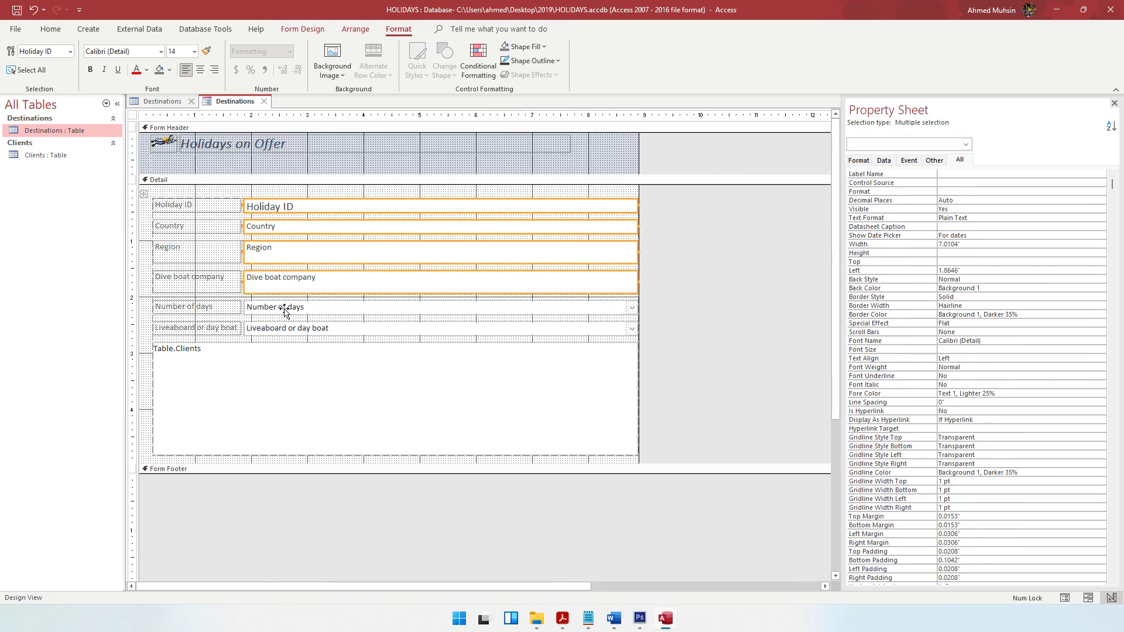
left_click(285, 312, "shift")
left_click(280, 329, "shift")
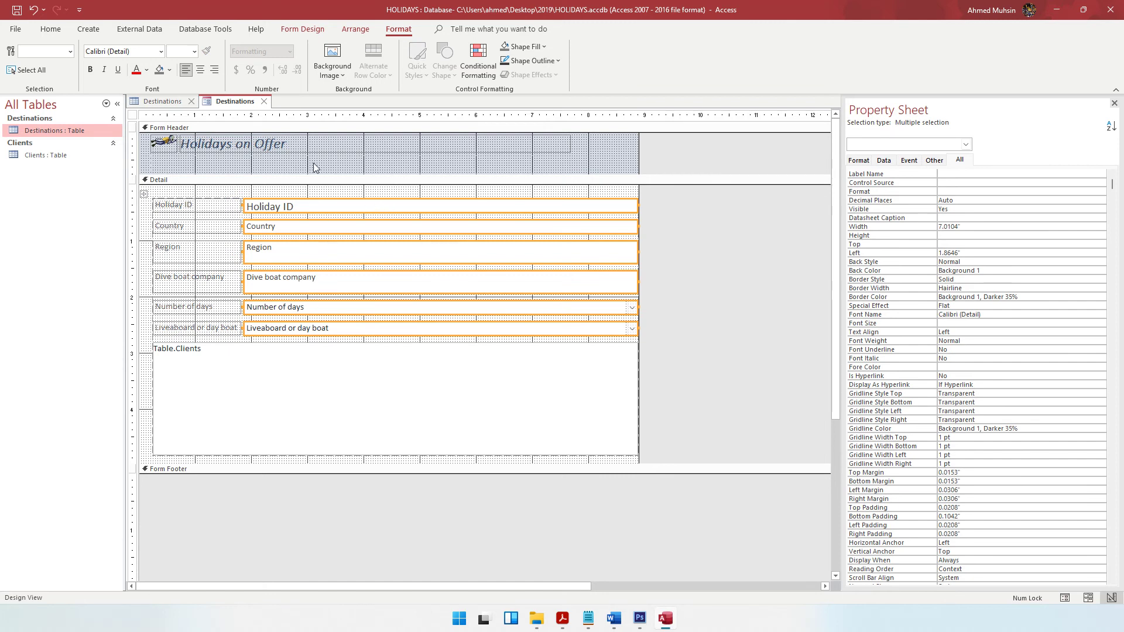
left_click(176, 49)
type("14")
key("Return")
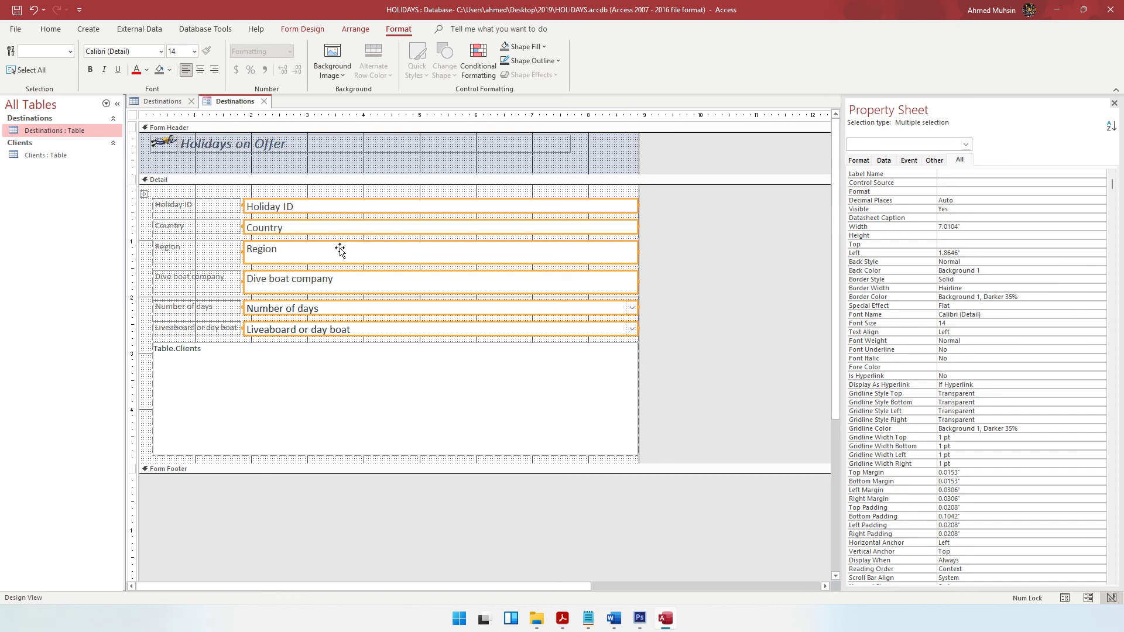
Step: Check the field alignment requirement in the exam PDF and centre the text of the six selected field boxes in Access
left_click(562, 619)
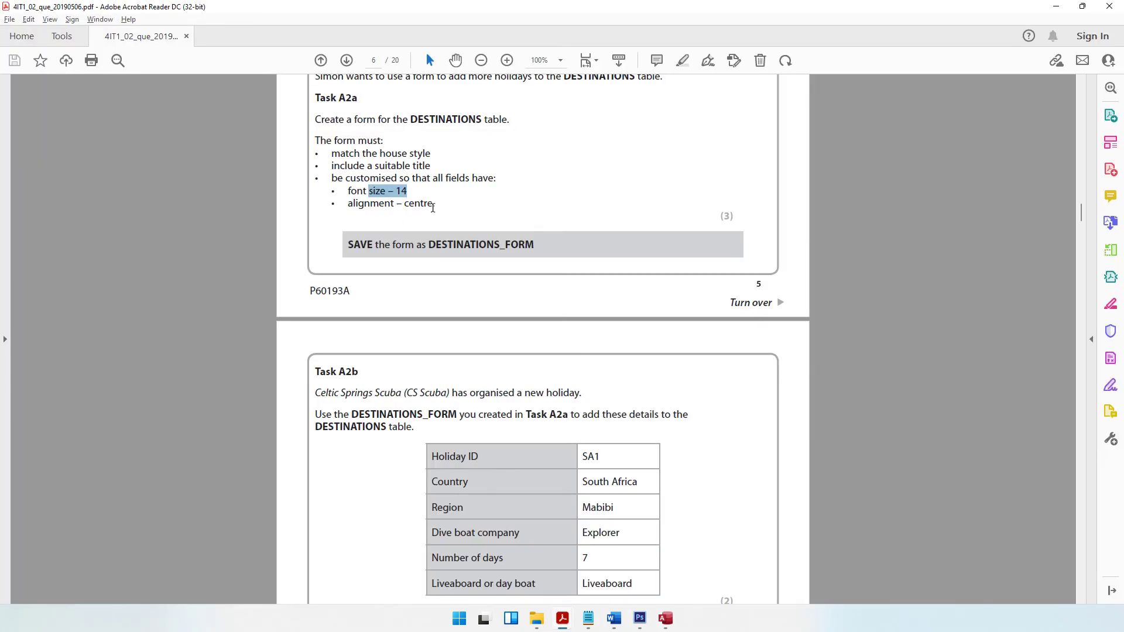
key("alt+Tab")
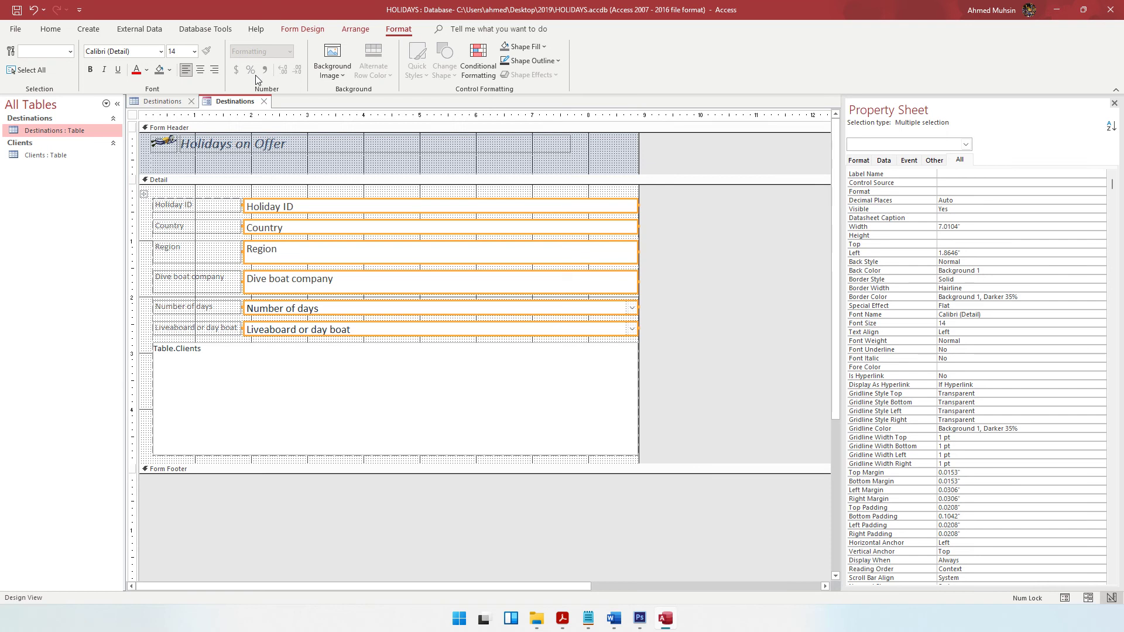
left_click(200, 71)
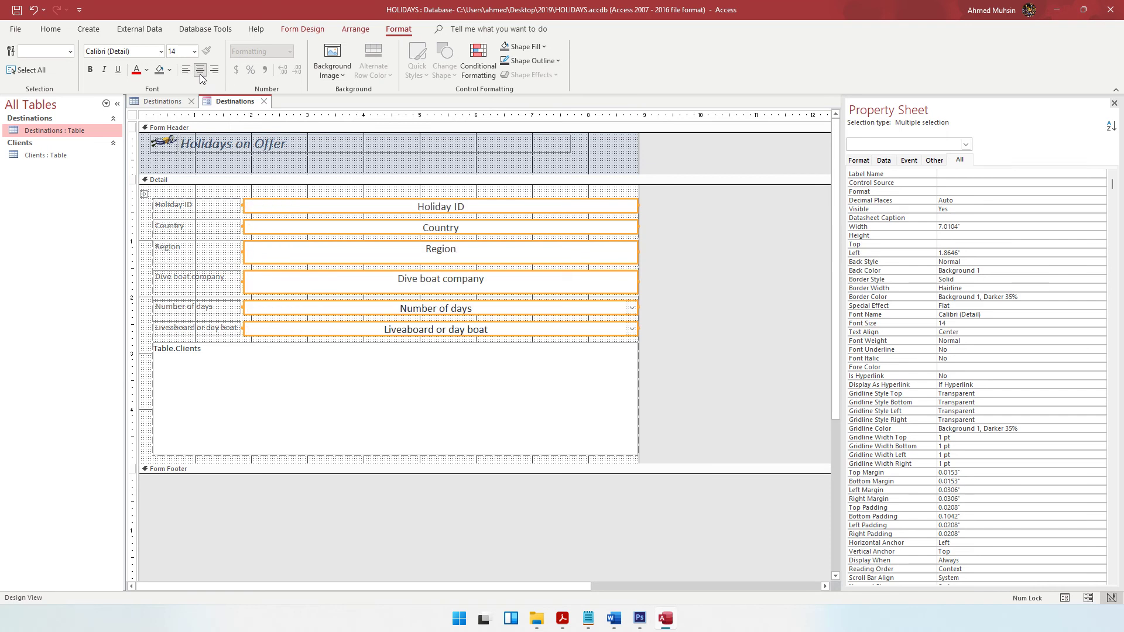
Step: Check the required form name in the exam PDF, save the form as Destinations_Form and select it in the object list
left_click(560, 620)
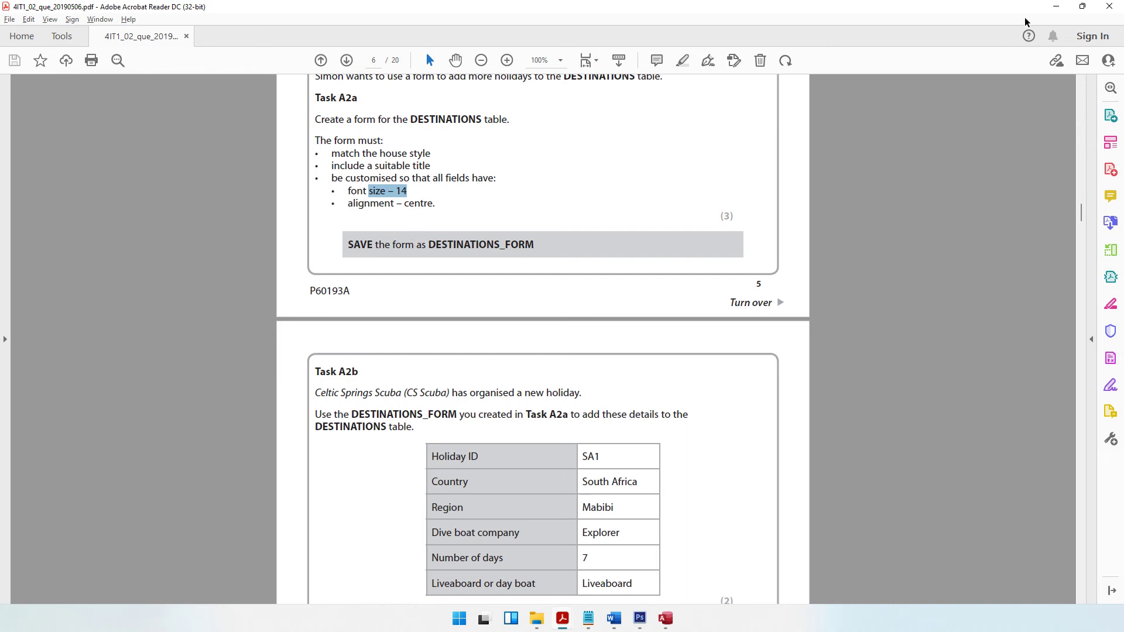
left_click(1055, 8)
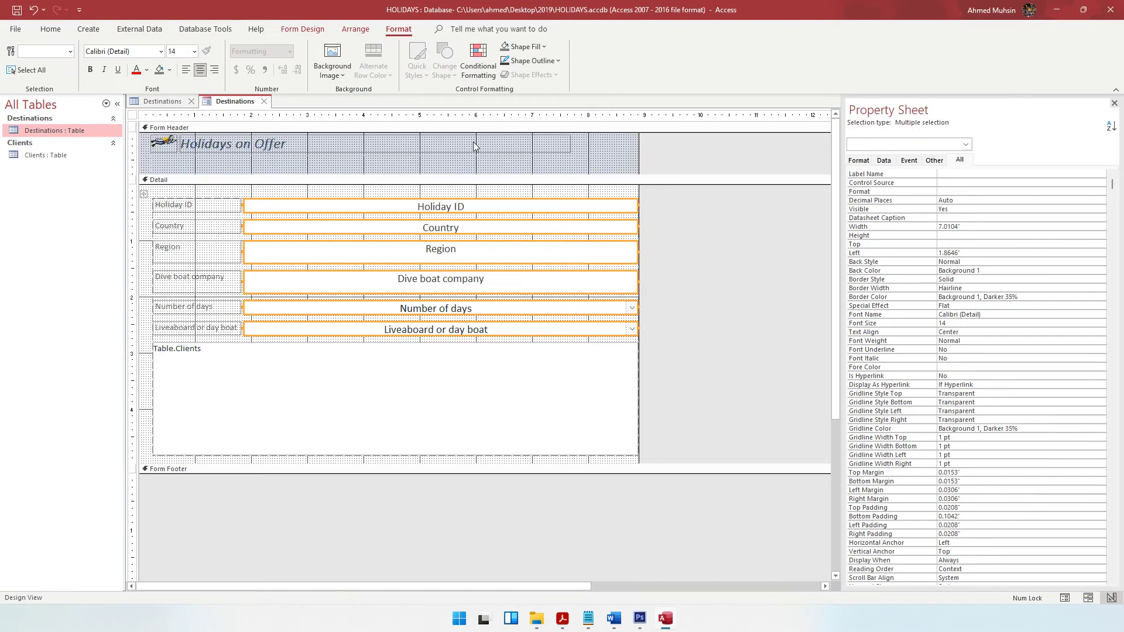
left_click(17, 10)
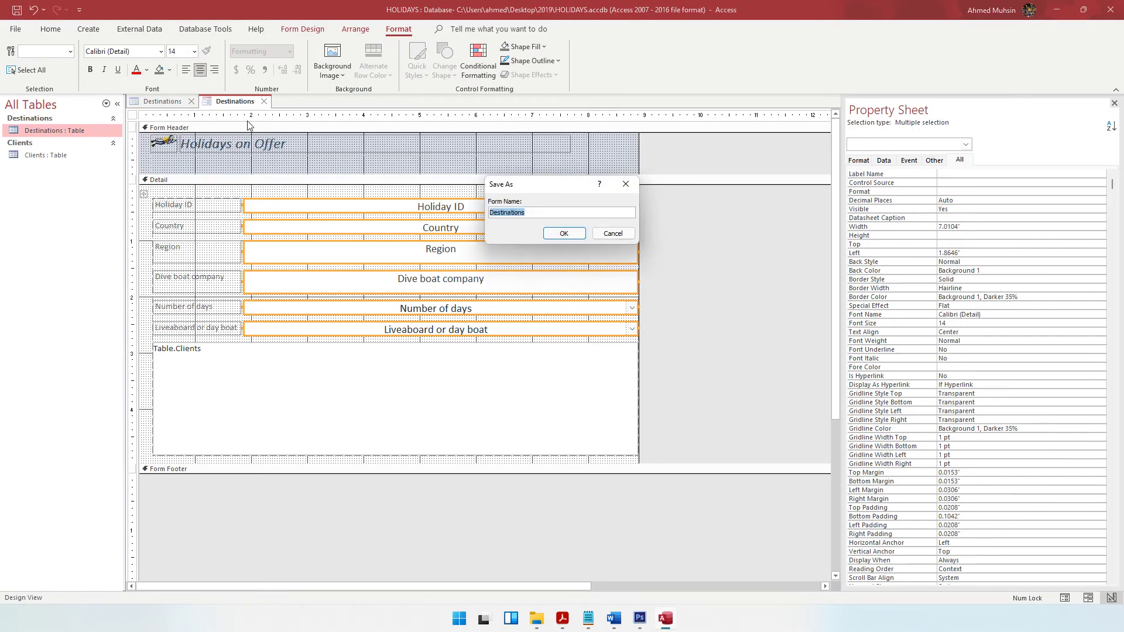
left_click(548, 213)
left_click(563, 233)
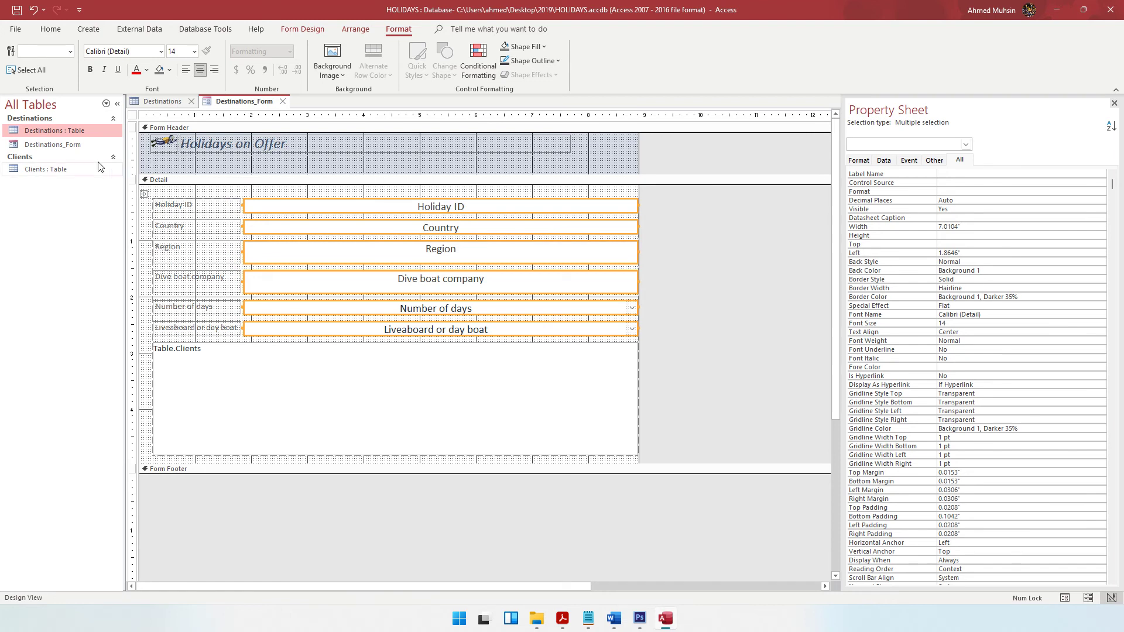
left_click(49, 145)
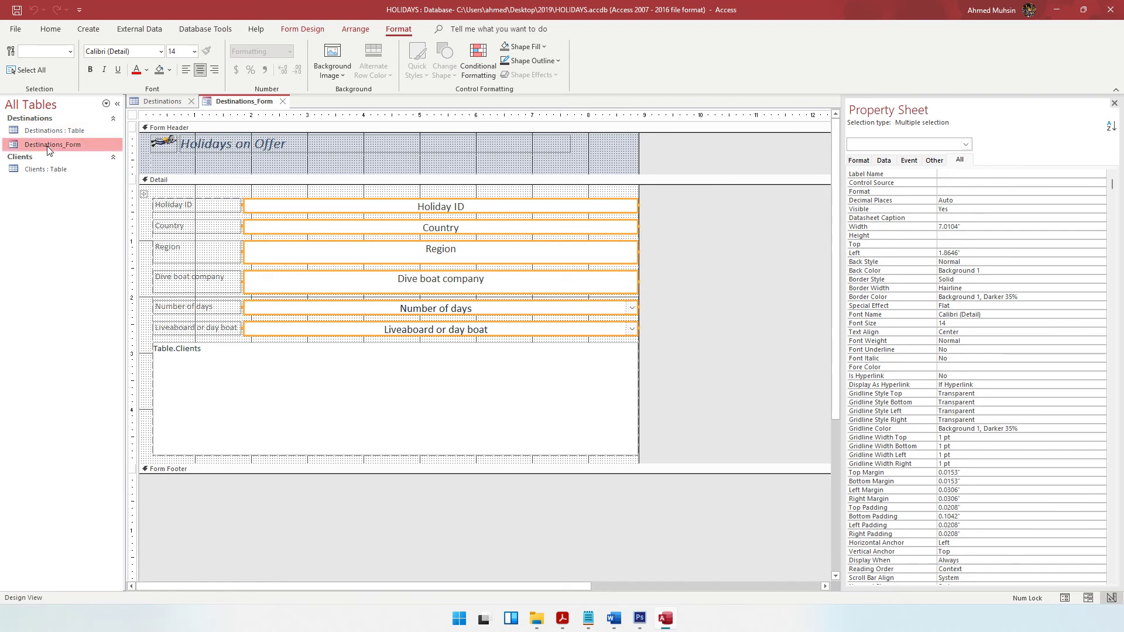
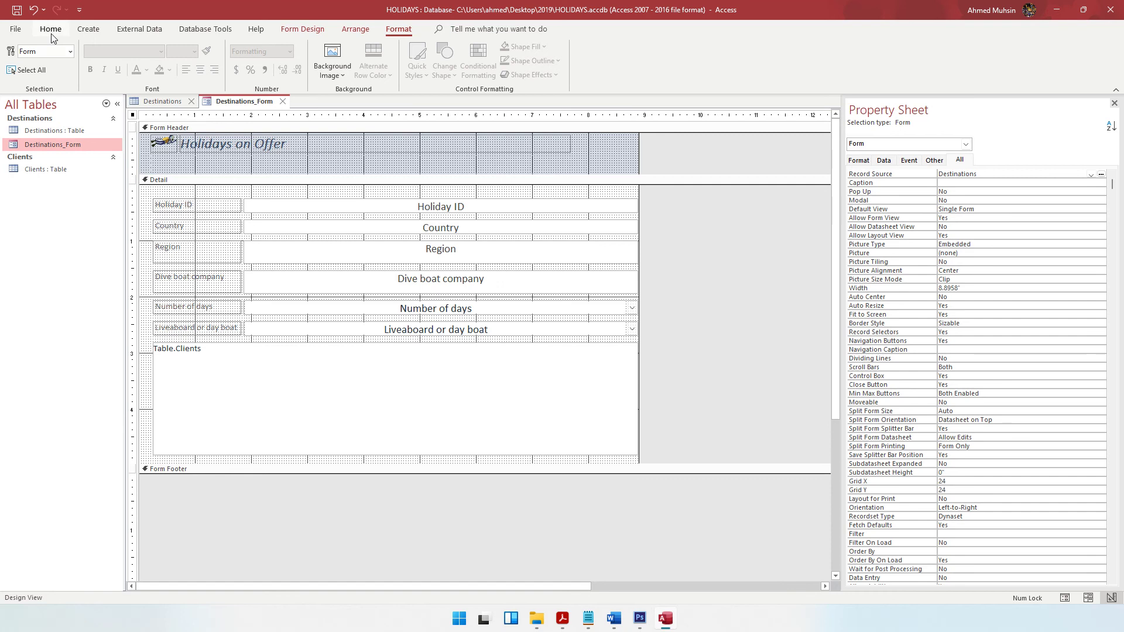
Step: Show Destinations_Form in Form View and browse forward through the records to the fourth one
left_click(51, 32)
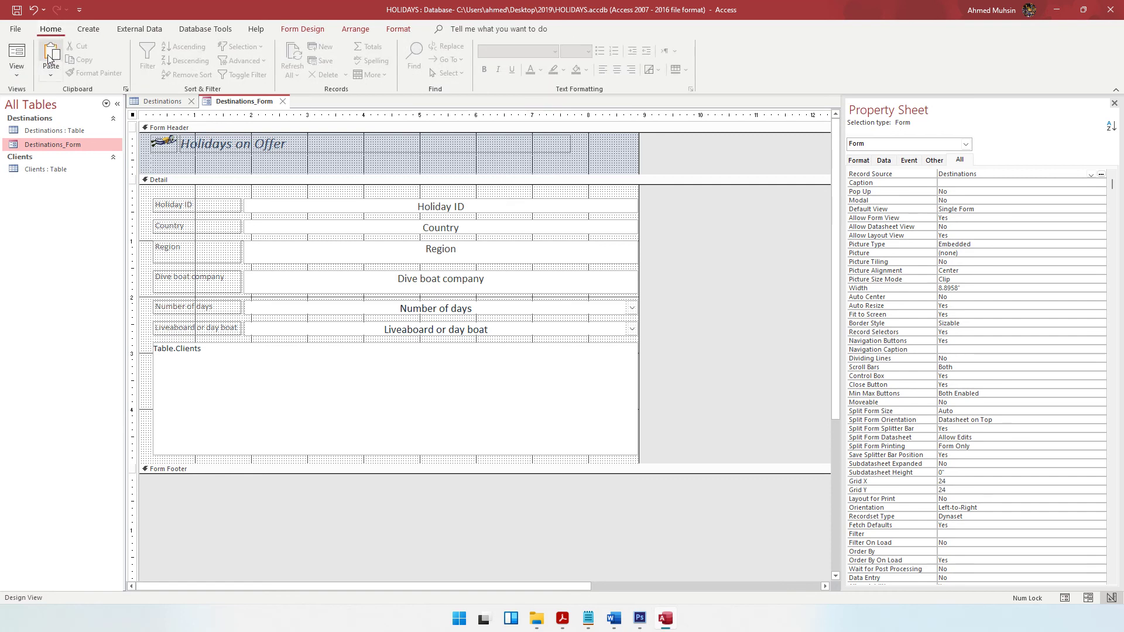
left_click(16, 69)
left_click(23, 107)
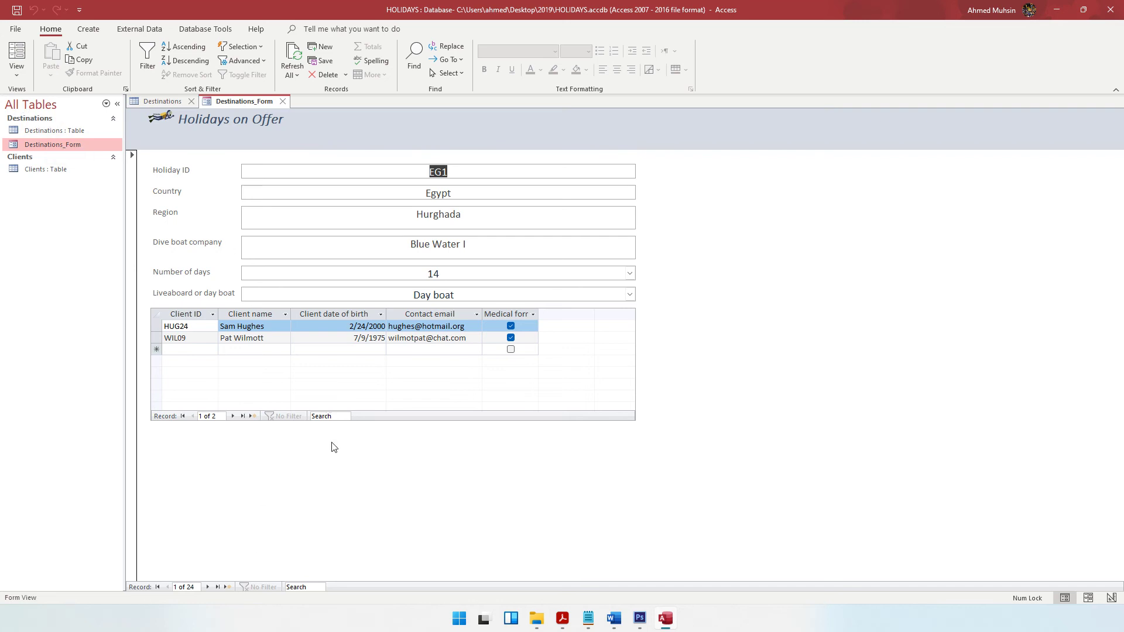
left_click(208, 586)
left_click(208, 586)
left_click(208, 586)
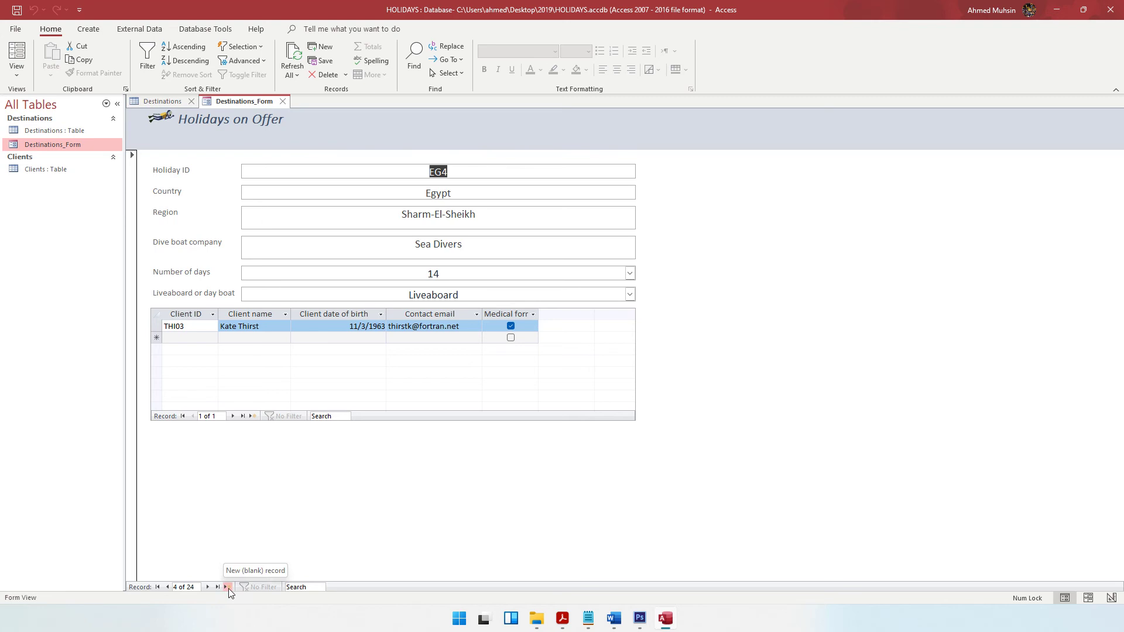
Step: Start a new blank record, check the Task A2b details in the exam PDF, and enter Holiday ID SA1 and Country South Africa
left_click(228, 588)
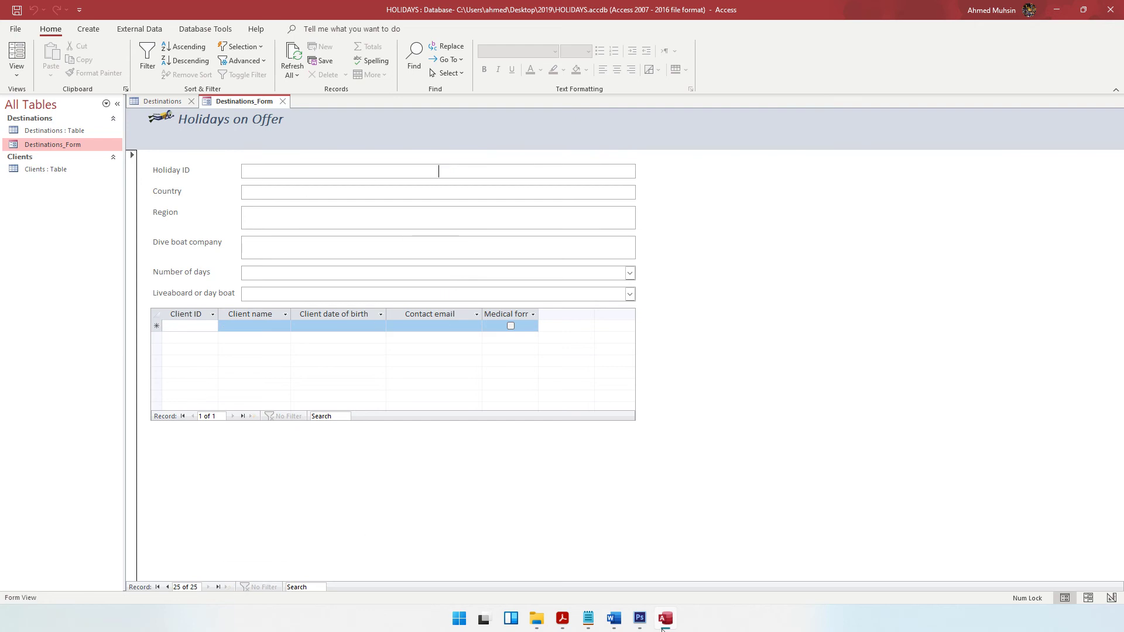
left_click(563, 619)
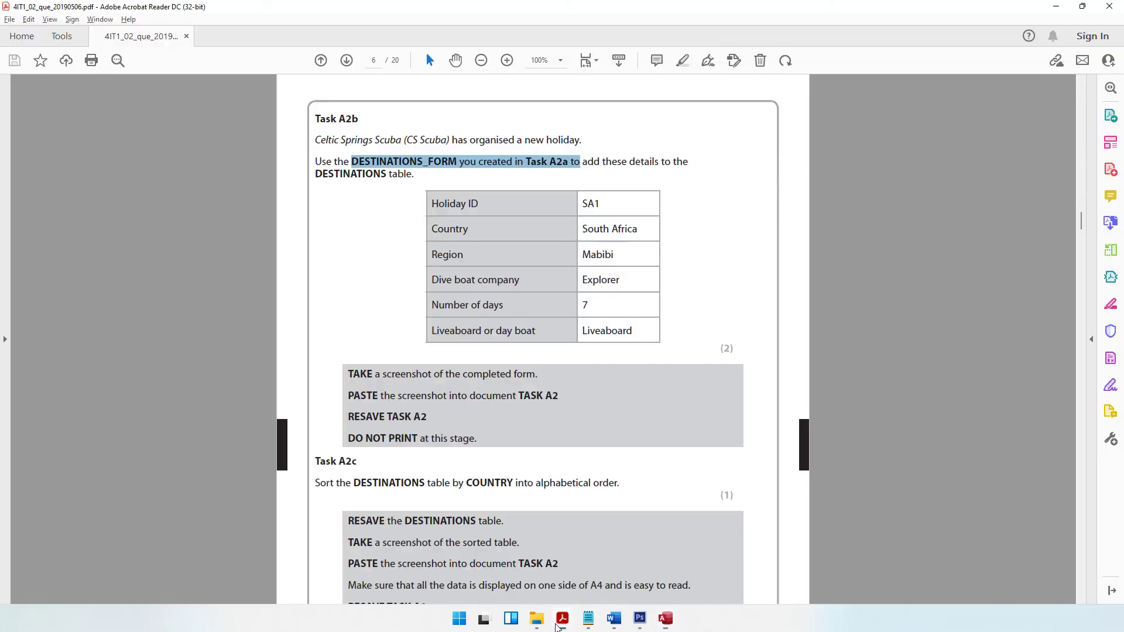
left_click(1055, 6)
type("SA1")
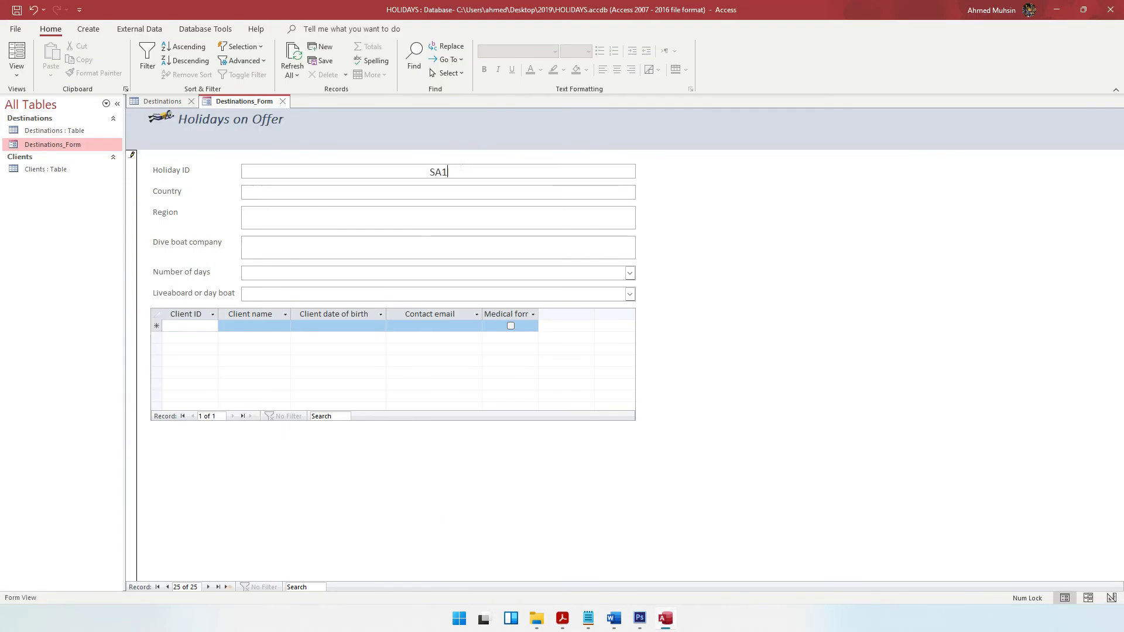
key("Tab")
type("South Africa")
key("Tab")
Step: Look up the remaining details in the exam PDF and enter Region Mabibi and Dive boat company Explorer
key("alt+Tab")
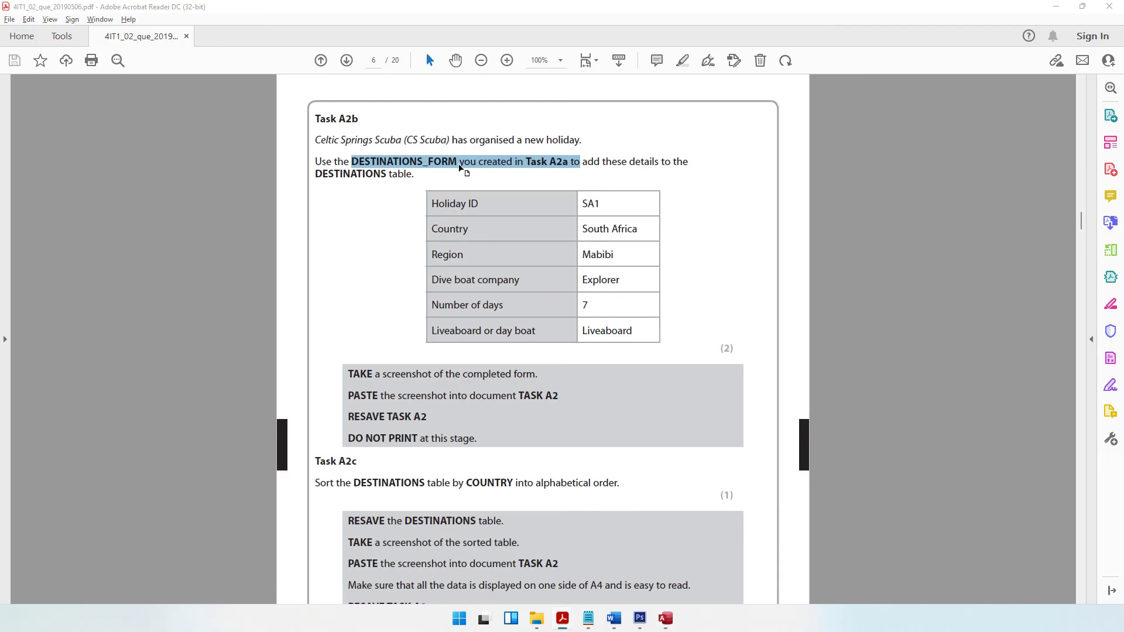
key("alt+Tab")
type("Mabibi")
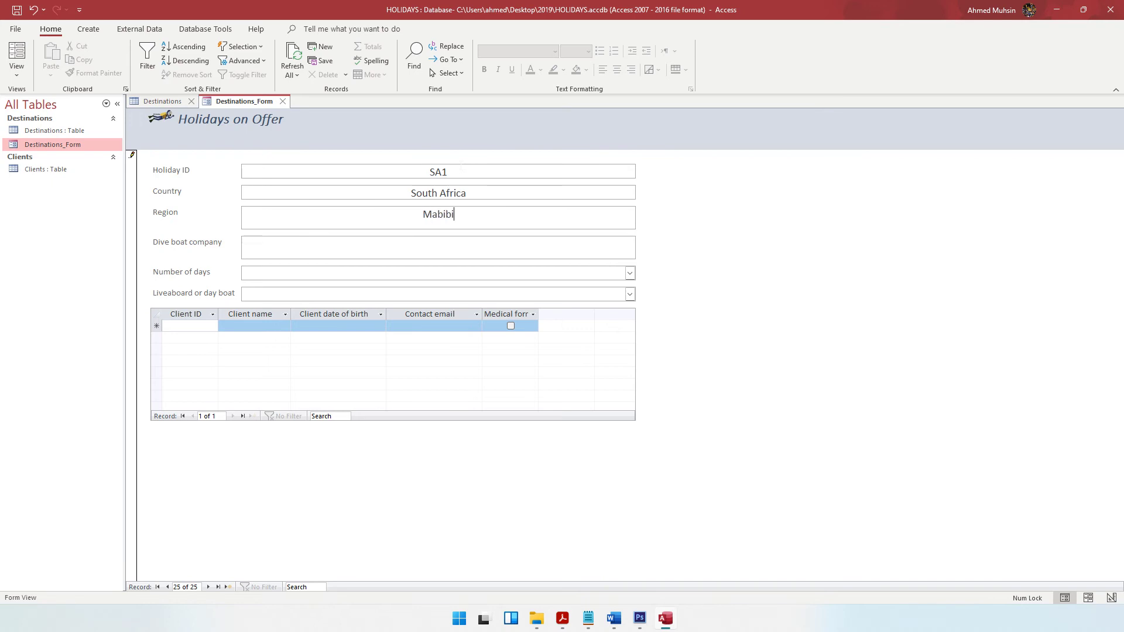
key("Tab")
type("Explorer")
Step: Set Number of days to 7 and Liveaboard or day boat to Liveaboard, checking the values against the exam PDF
key("alt+Tab")
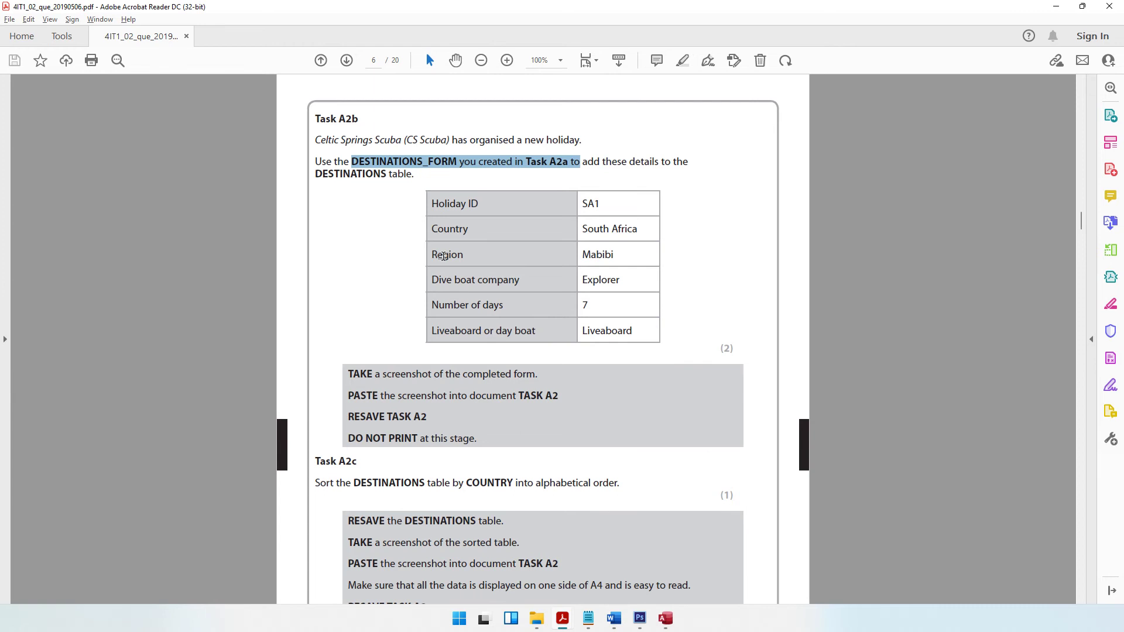
key("alt+Tab")
left_click(629, 273)
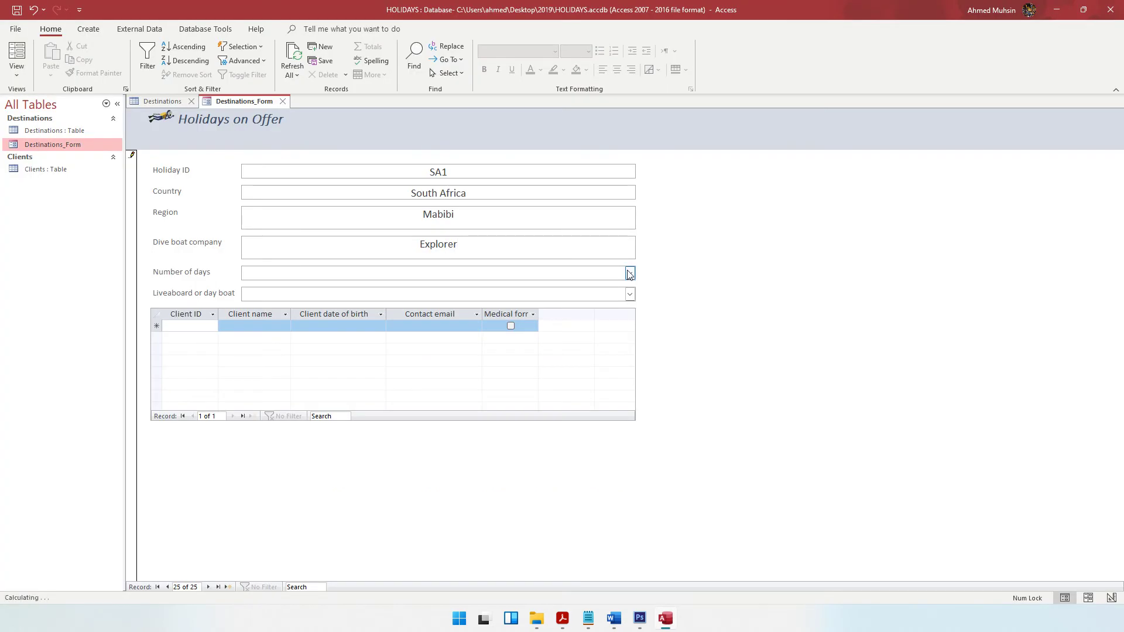
left_click(327, 315)
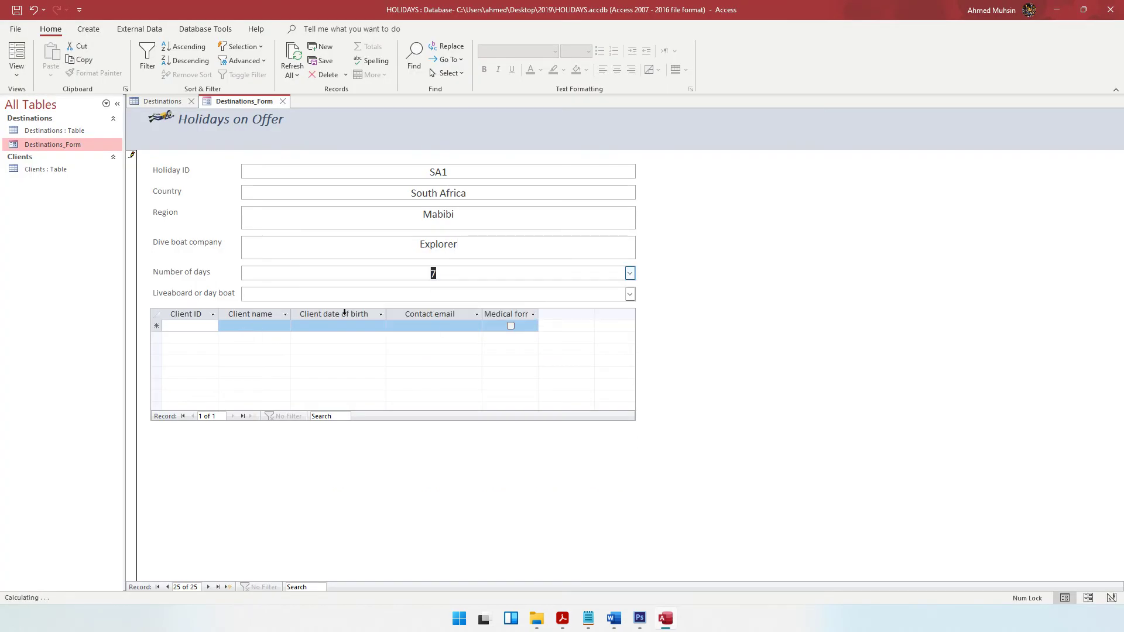
left_click(630, 294)
left_click(287, 310)
left_click(562, 618)
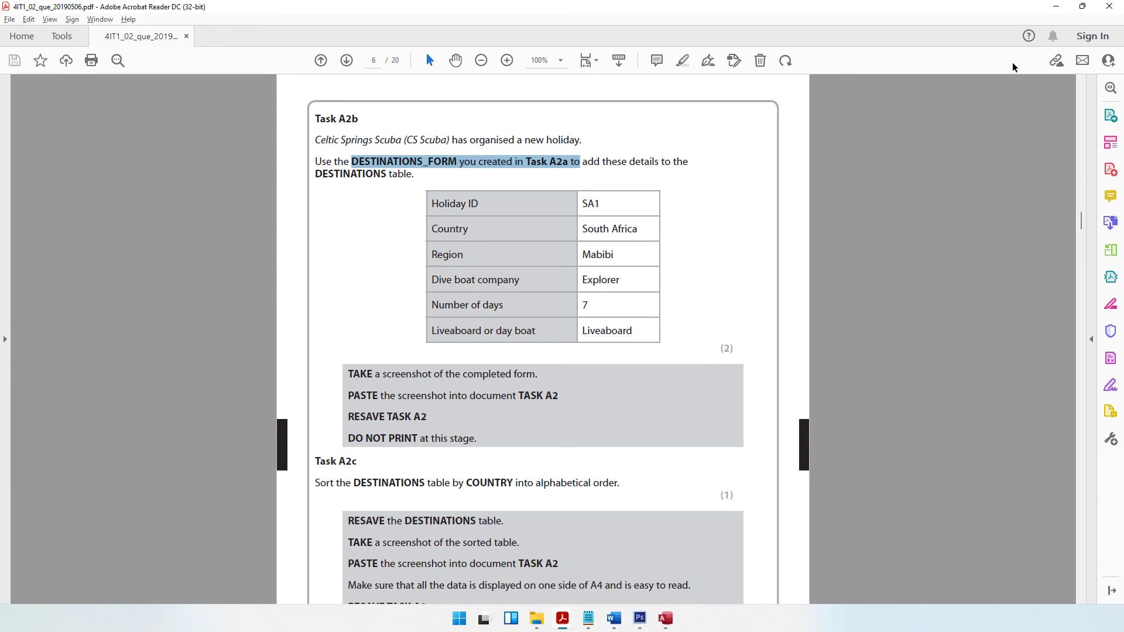
left_click(1056, 7)
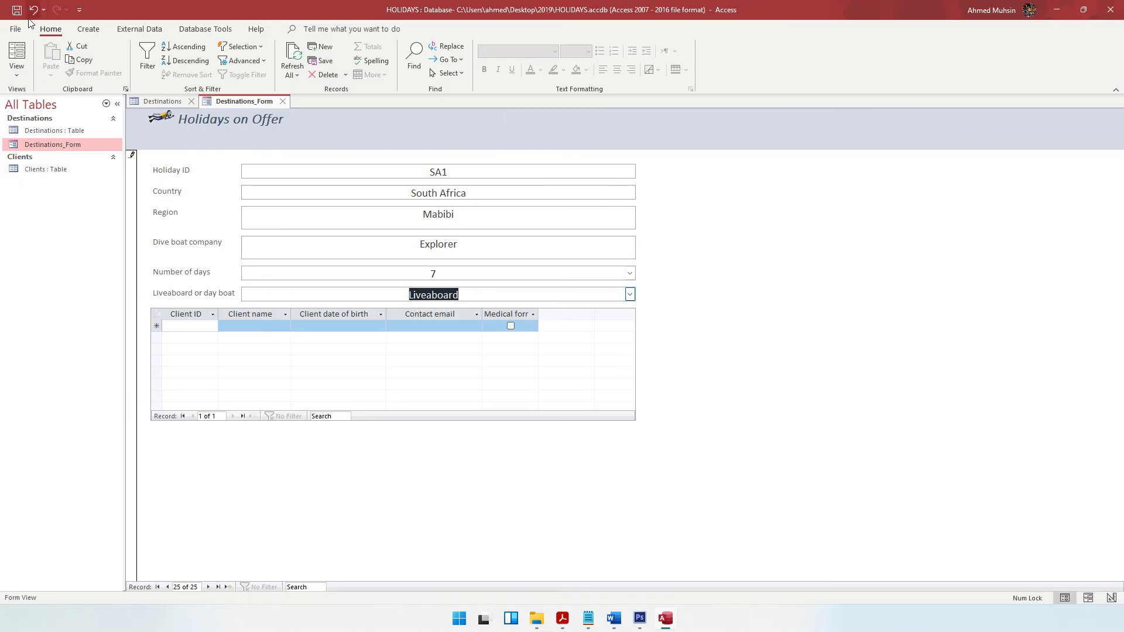
Step: Save the SA1 record, and close and reopen the Destinations table to locate the new South Africa row
left_click(16, 9)
left_click(162, 101)
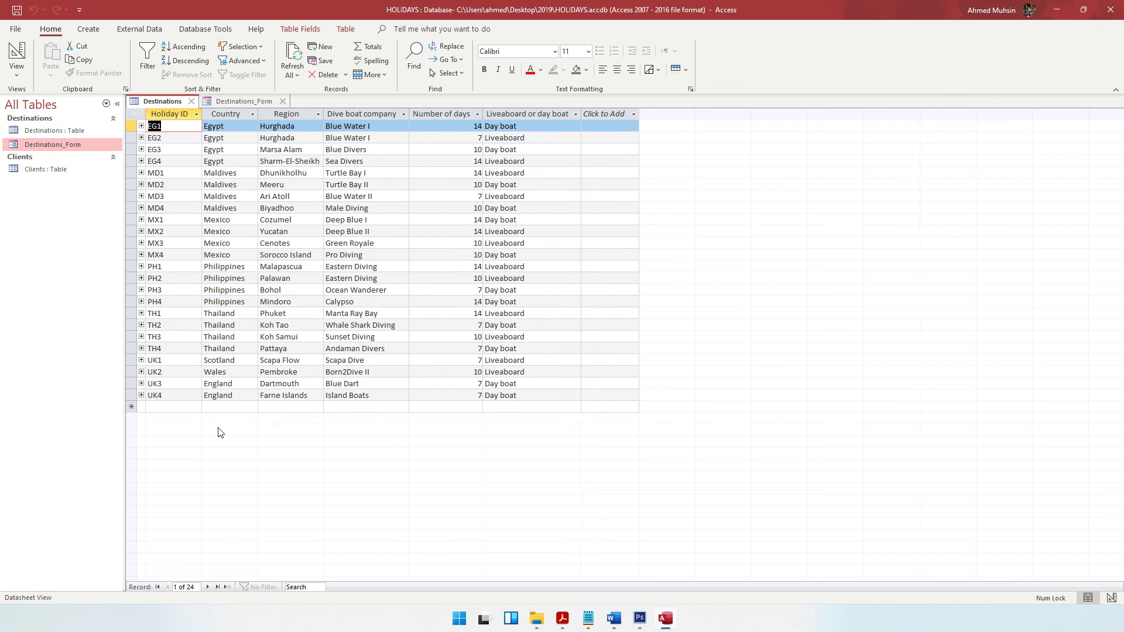
left_click(189, 102)
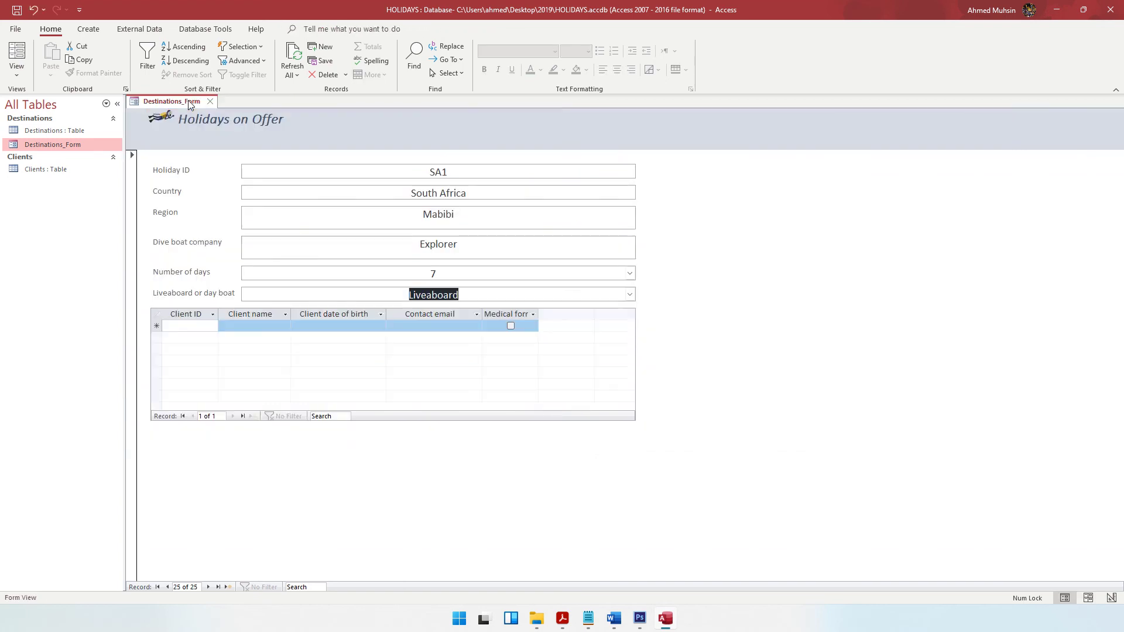
double_click(75, 132)
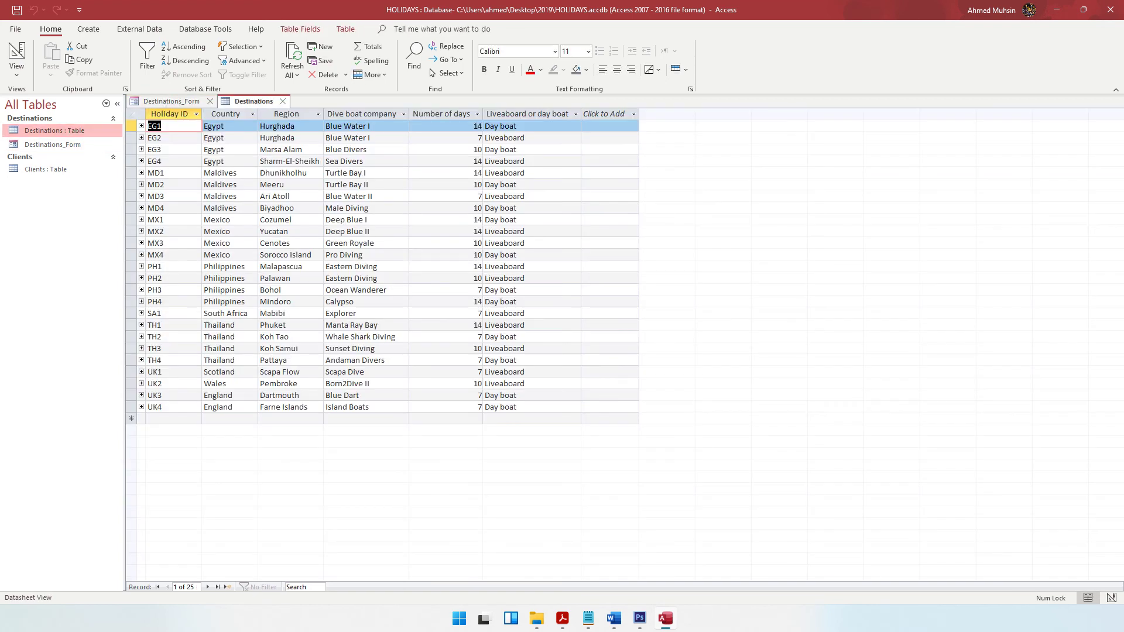
left_click(206, 313)
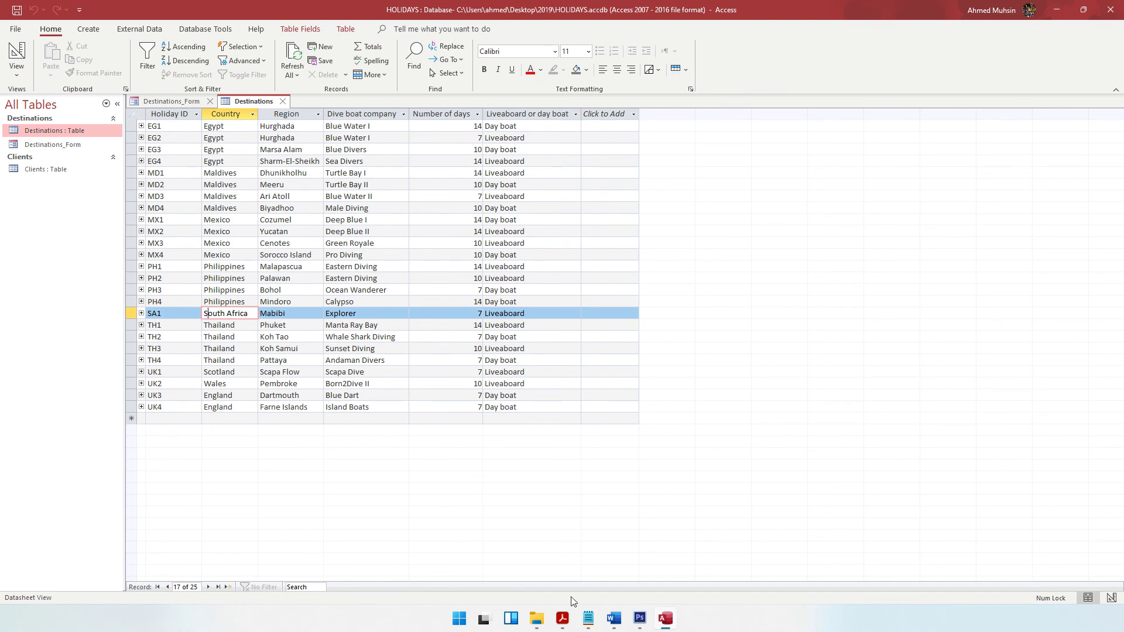
Step: Read the Task A2b instructions in the exam PDF on taking the form screenshot and pasting it into document TASK A2
left_click(562, 619)
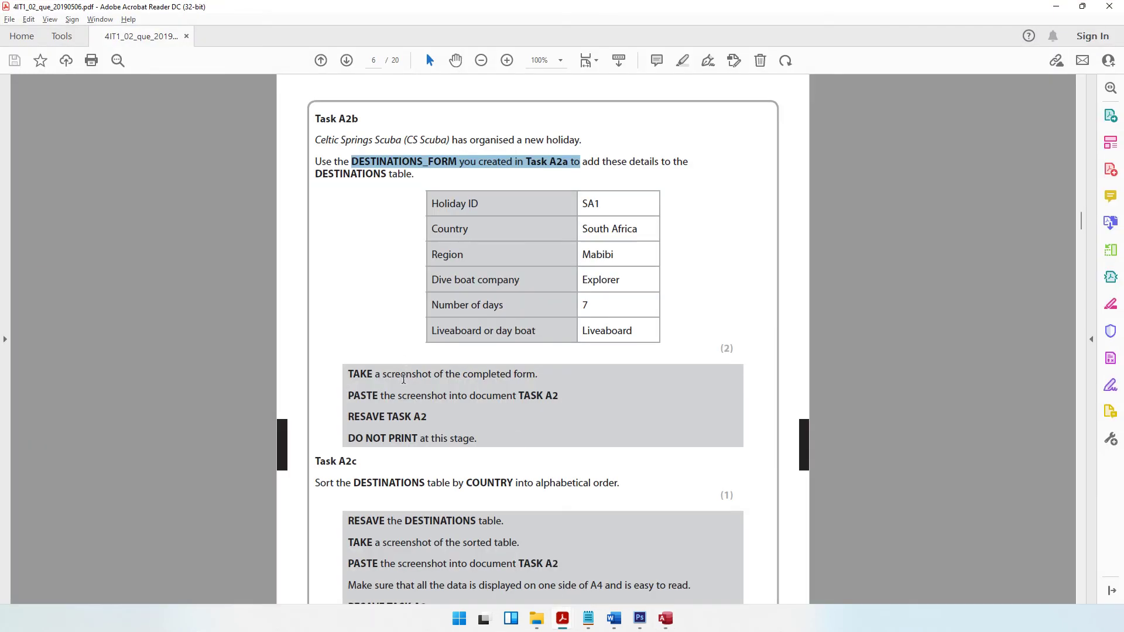
left_click_drag(404, 375, 528, 375)
left_click_drag(416, 395, 559, 400)
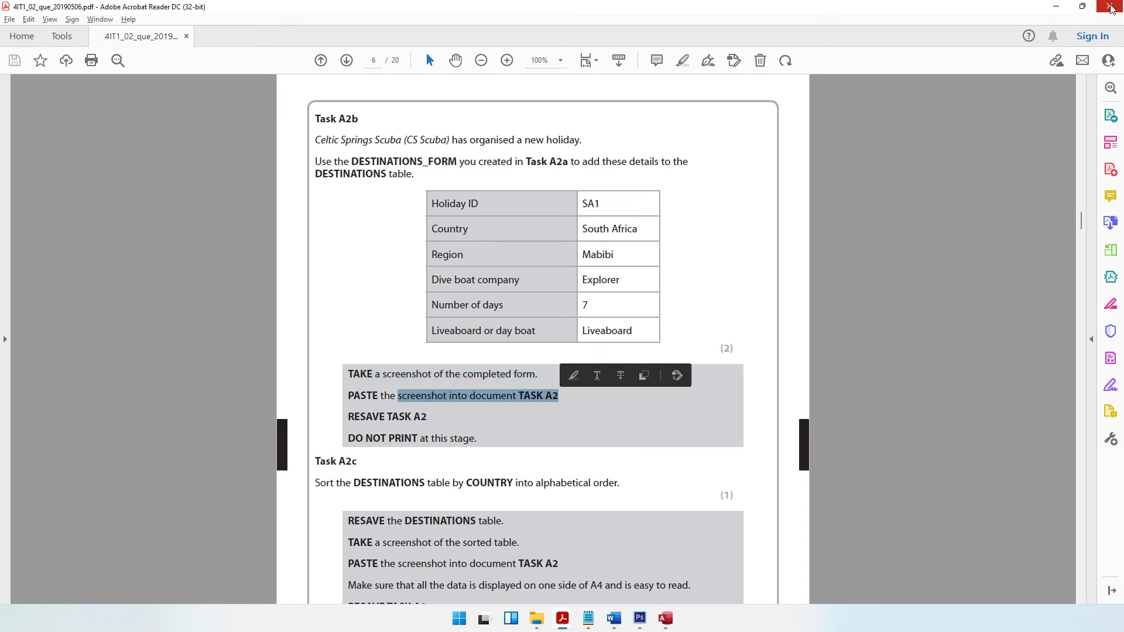
left_click(1056, 7)
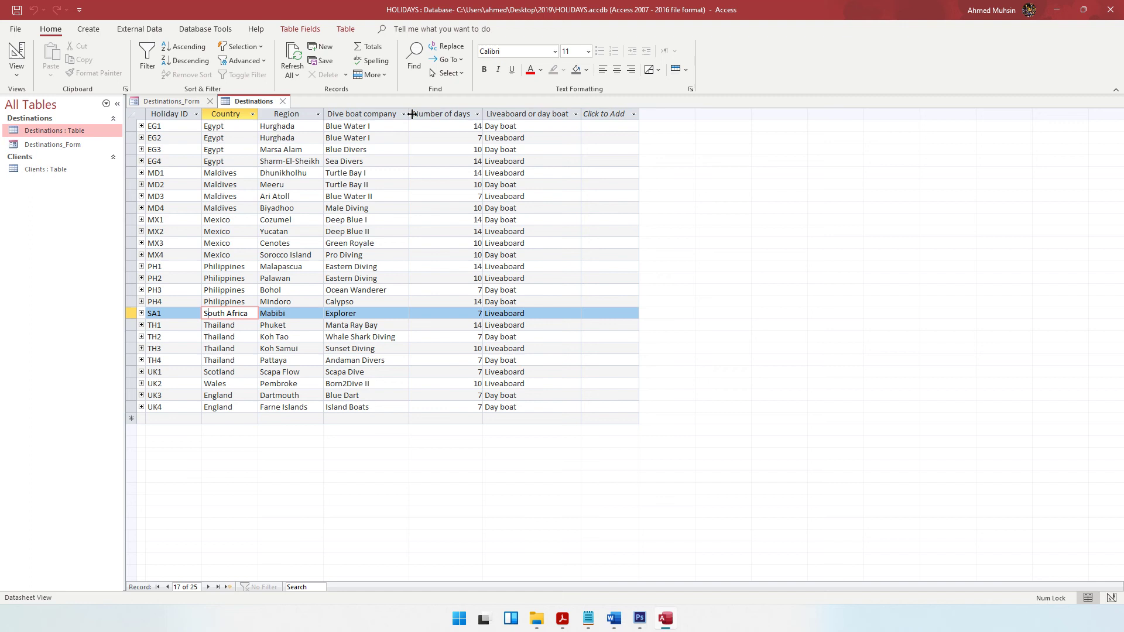
Step: Return to Destinations_Form and try to capture the completed SA1 record with a new snip in the Snipping Tool
left_click(189, 103)
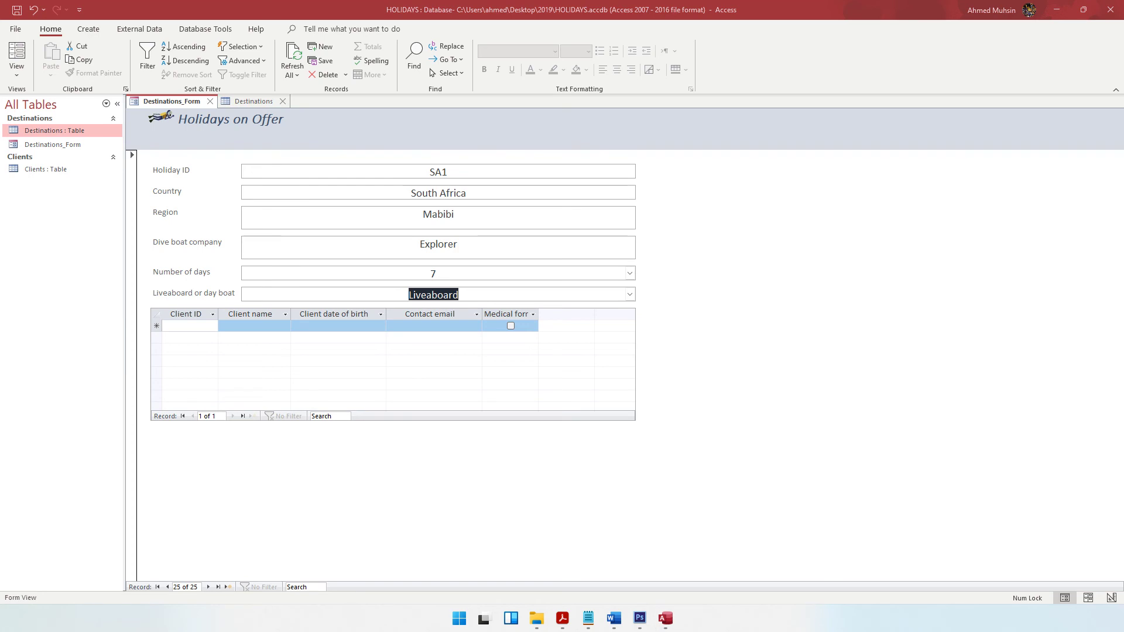
left_click_drag(240, 210, 570, 242)
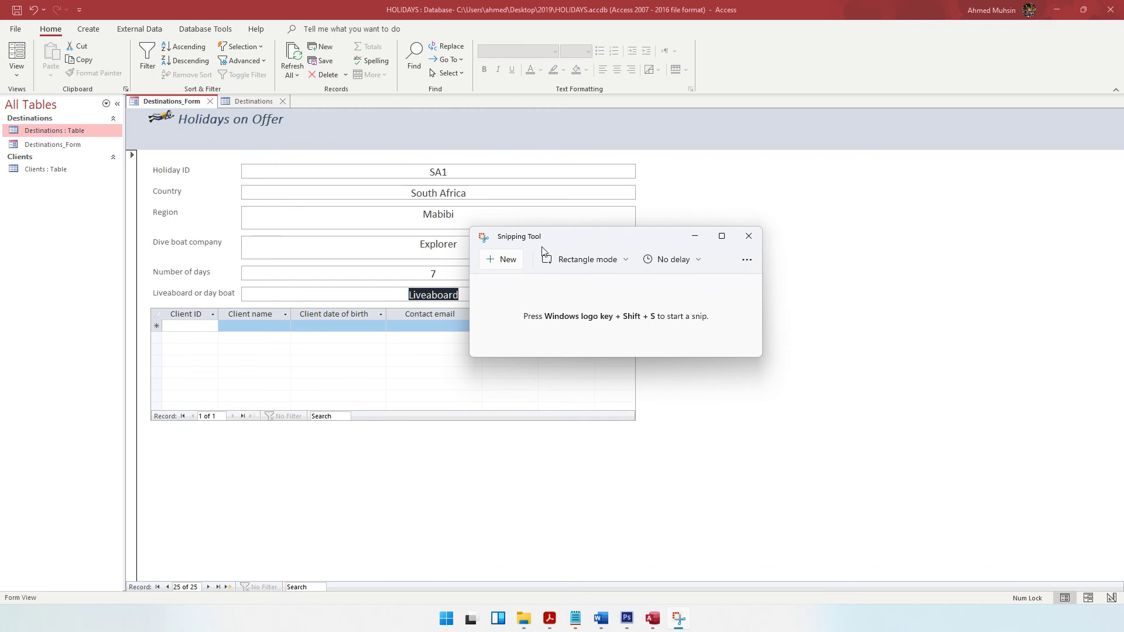
left_click(494, 264)
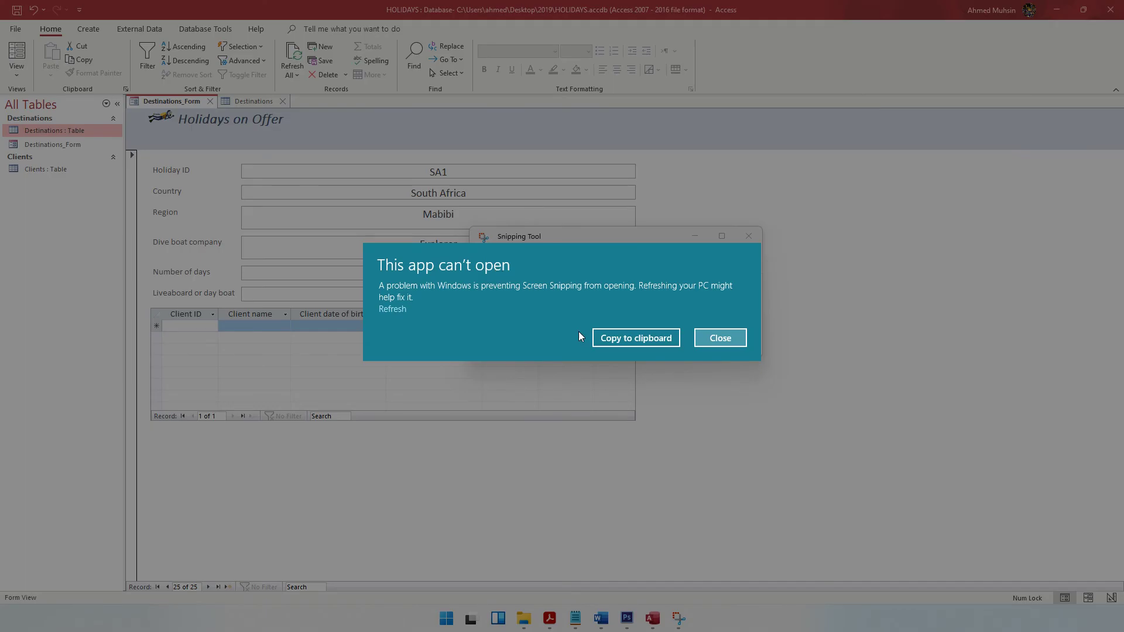
left_click(721, 338)
left_click(703, 240)
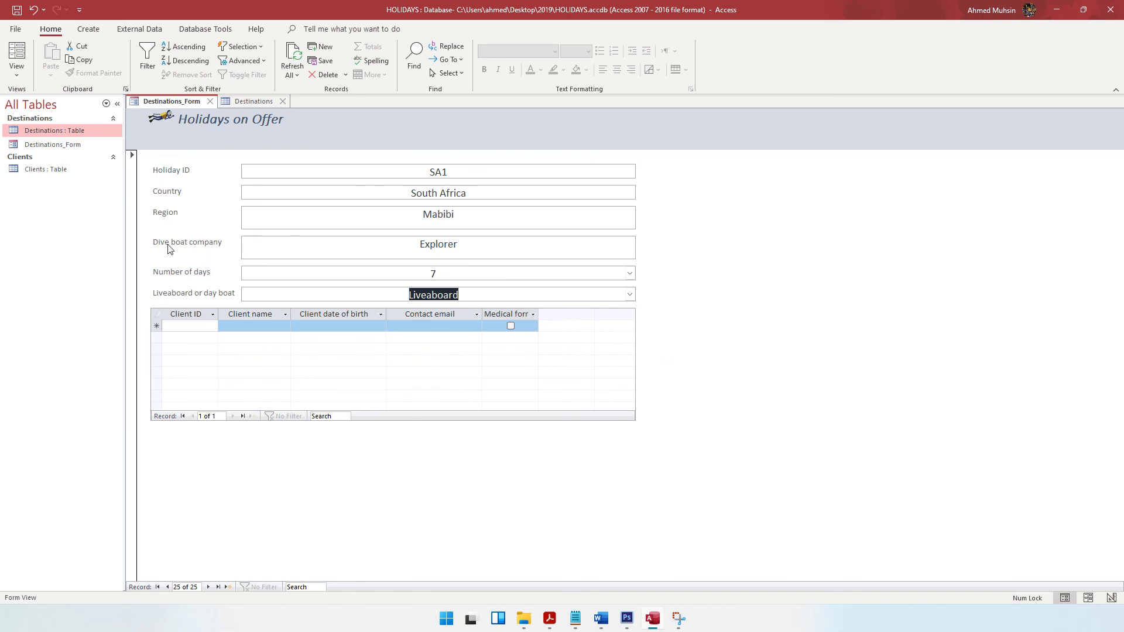
left_click(679, 619)
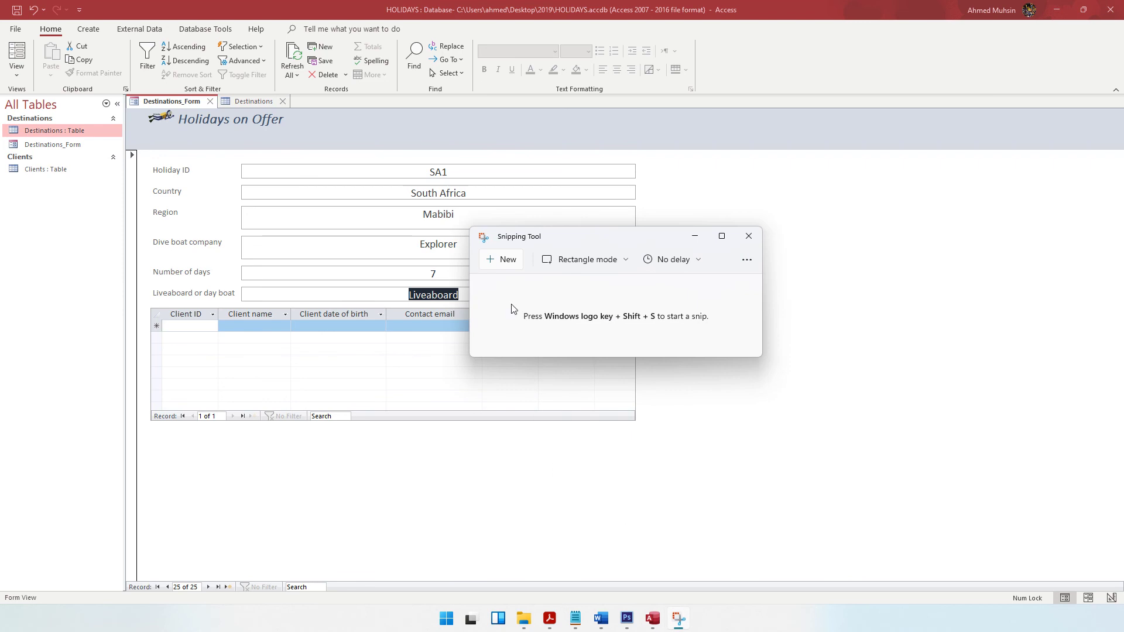
left_click(500, 262)
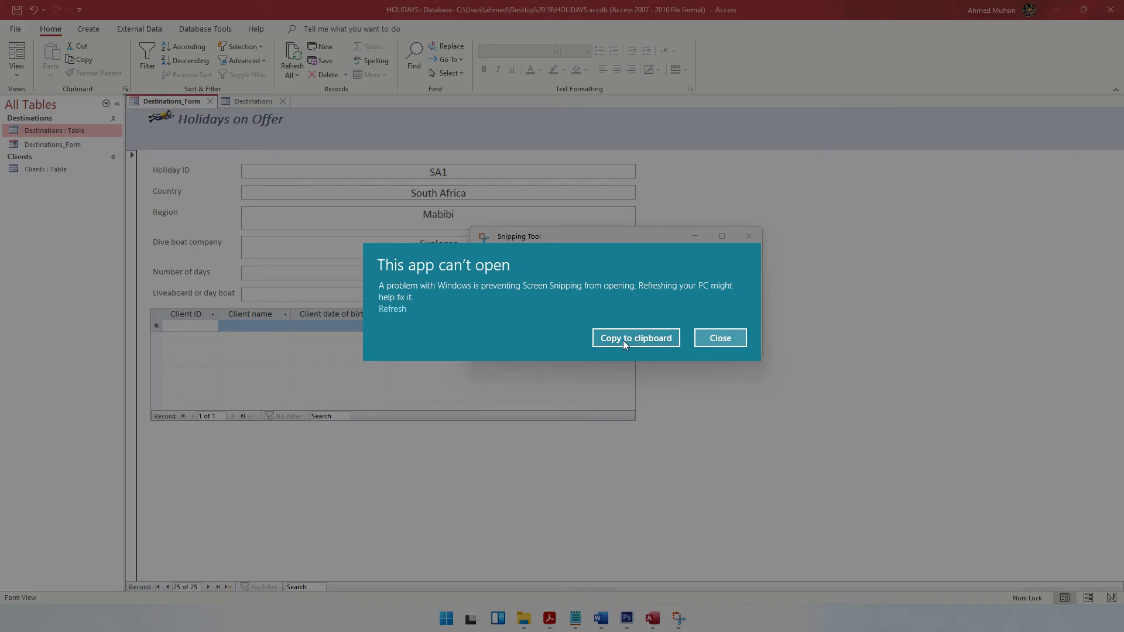
left_click(720, 338)
Step: Paste the clipboard contents into the TASK A2 document in Word and delete the pasted text
left_click(601, 619)
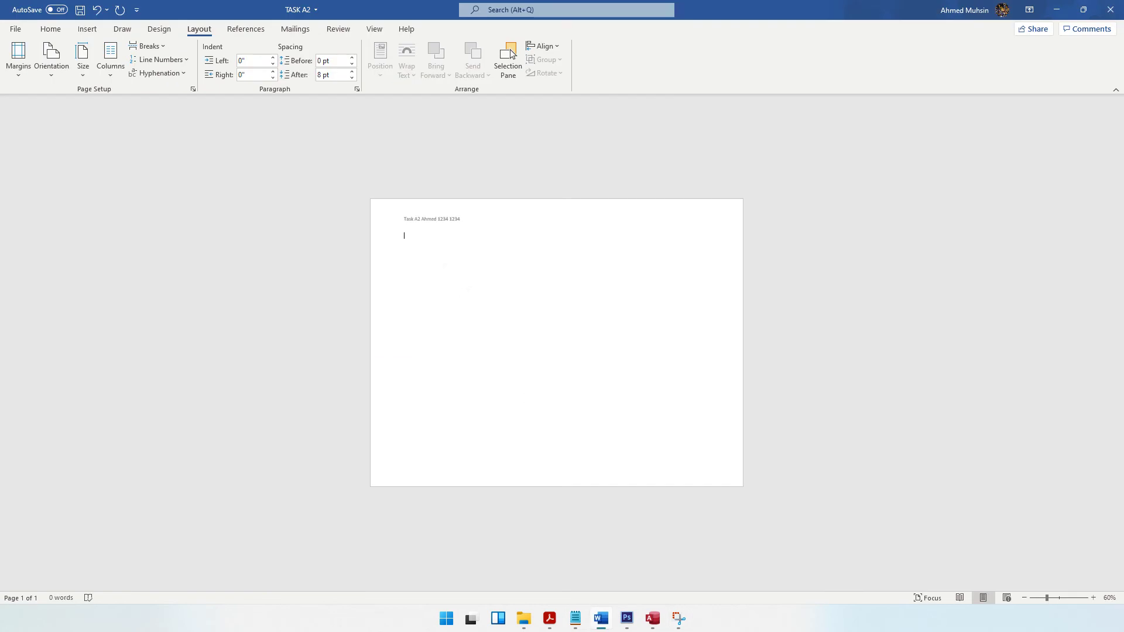
right_click(444, 266)
left_click(468, 326)
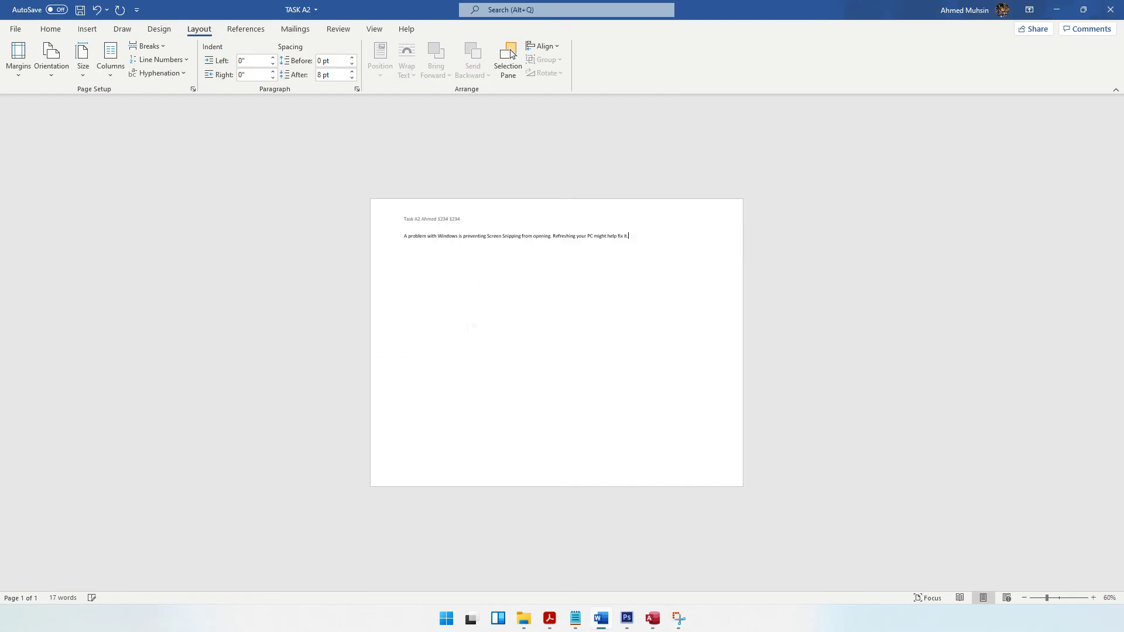
key("ctrl+a")
key("BackSpace")
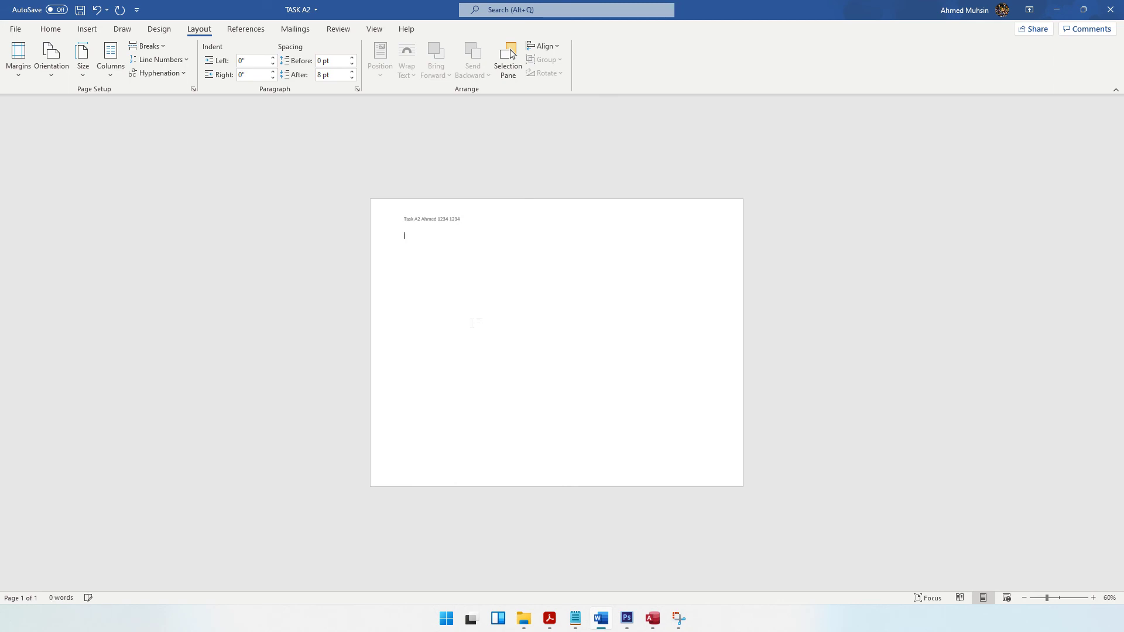
left_click(1056, 9)
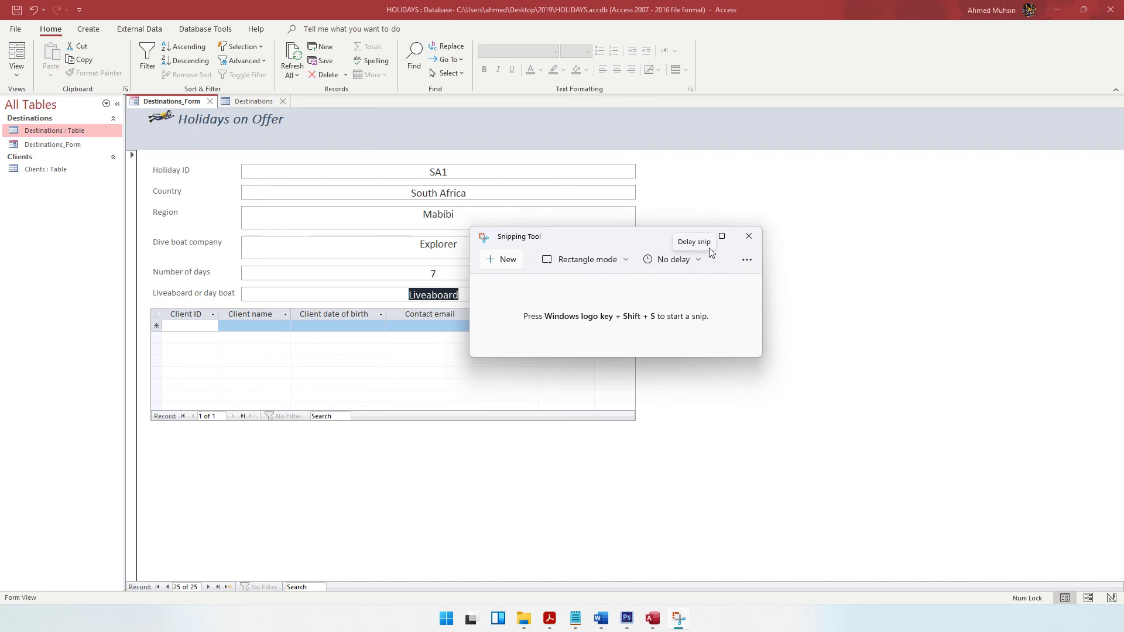
Step: Minimise the Snipping Tool and recheck the Task A2b screenshot instructions in the exam PDF
left_click_drag(631, 241, 658, 222)
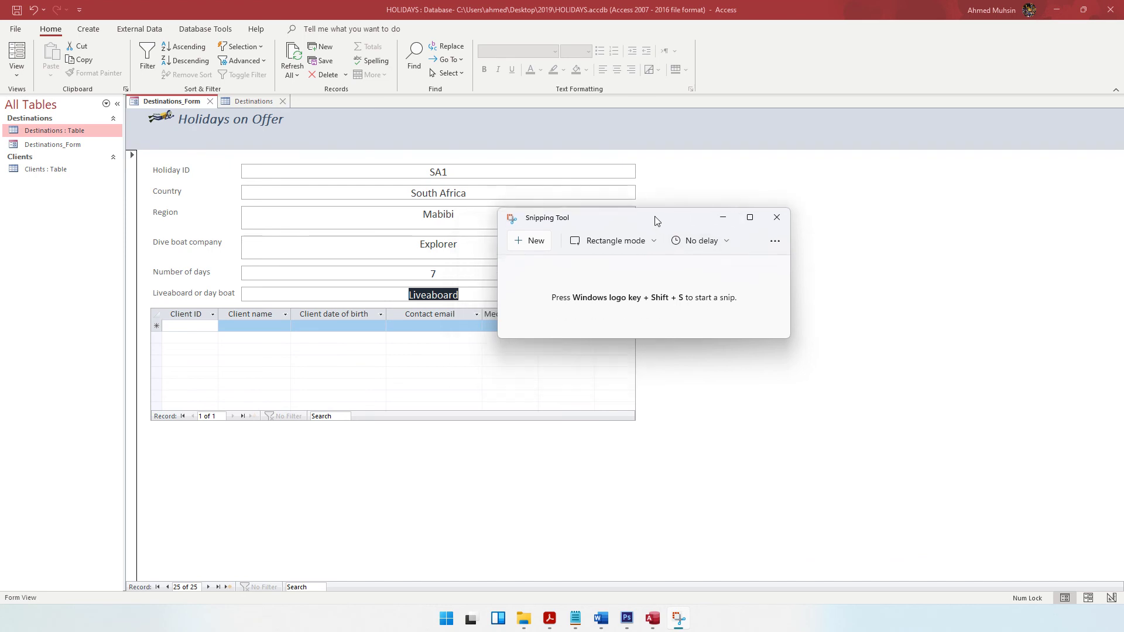
left_click(721, 217)
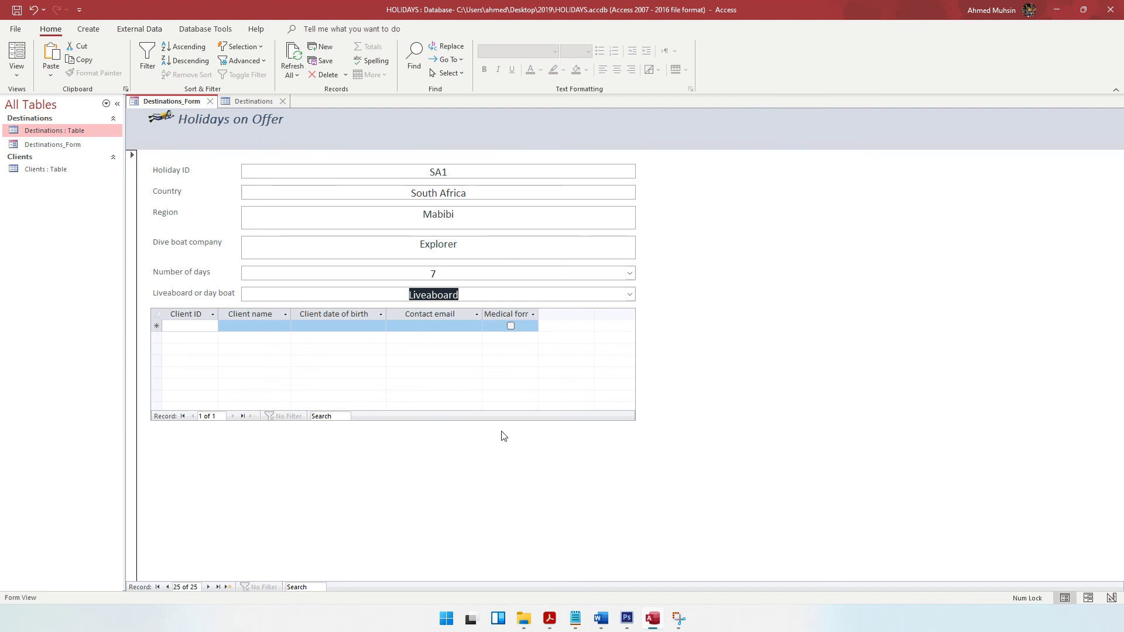
left_click(601, 618)
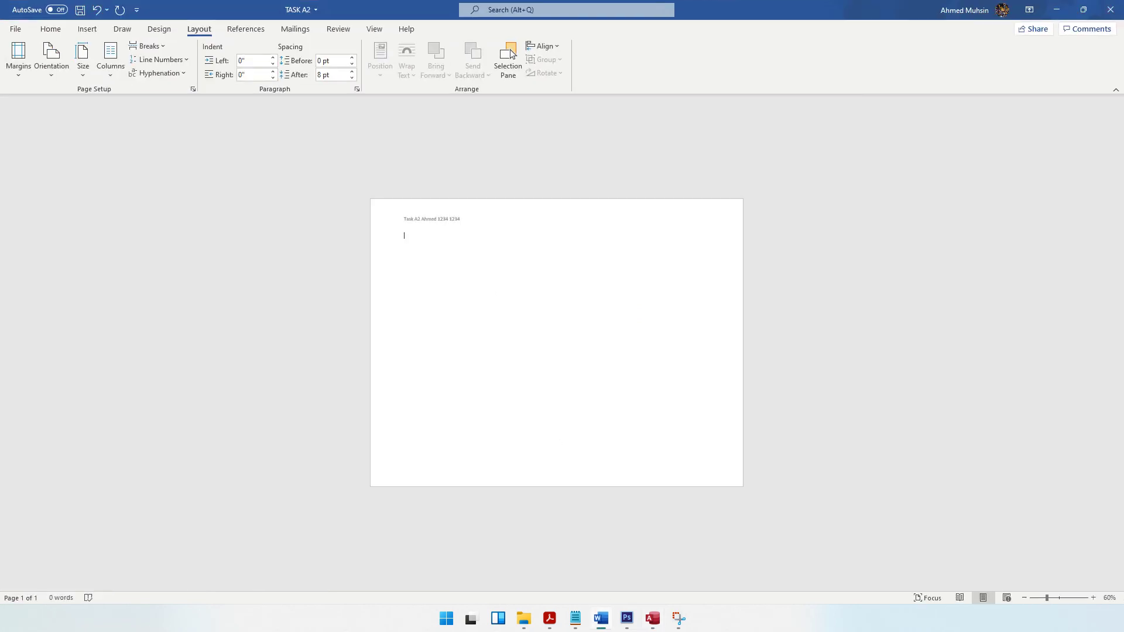
left_click(1056, 10)
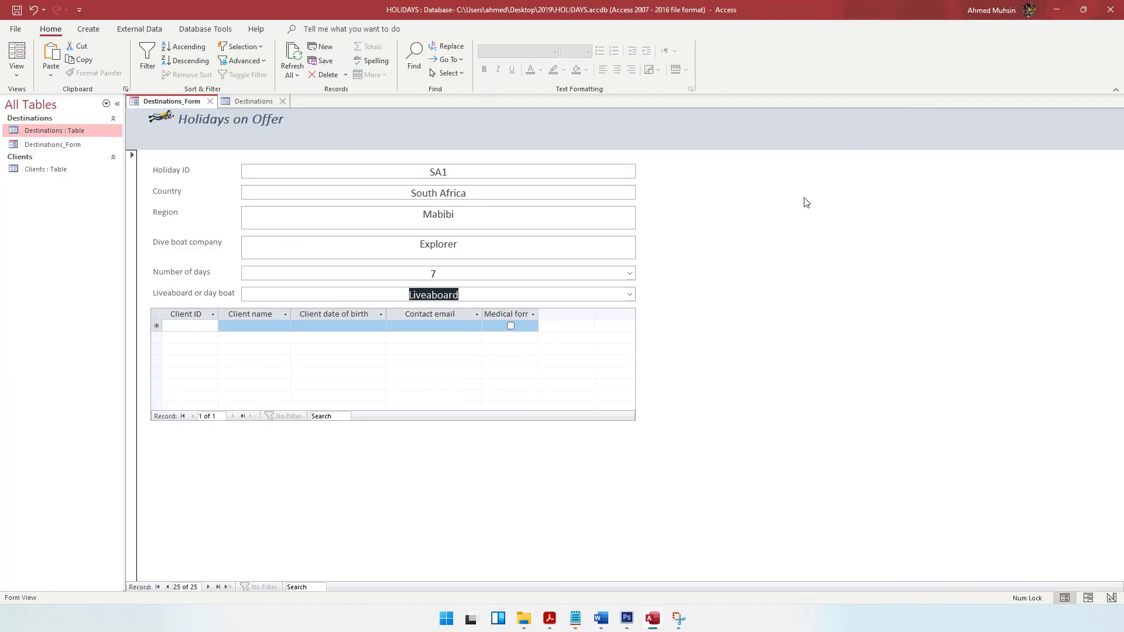
left_click(549, 618)
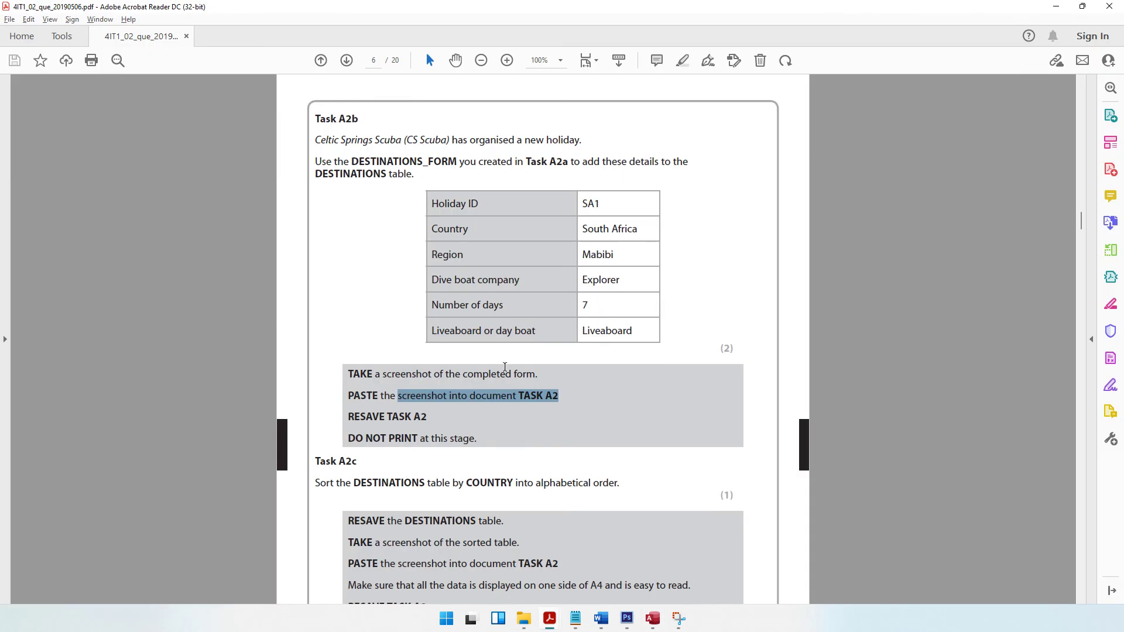
Step: Read Task A2c in the exam PDF, then sort the Destinations table in Access by Country in ascending order
scroll(505, 367, "down", 3)
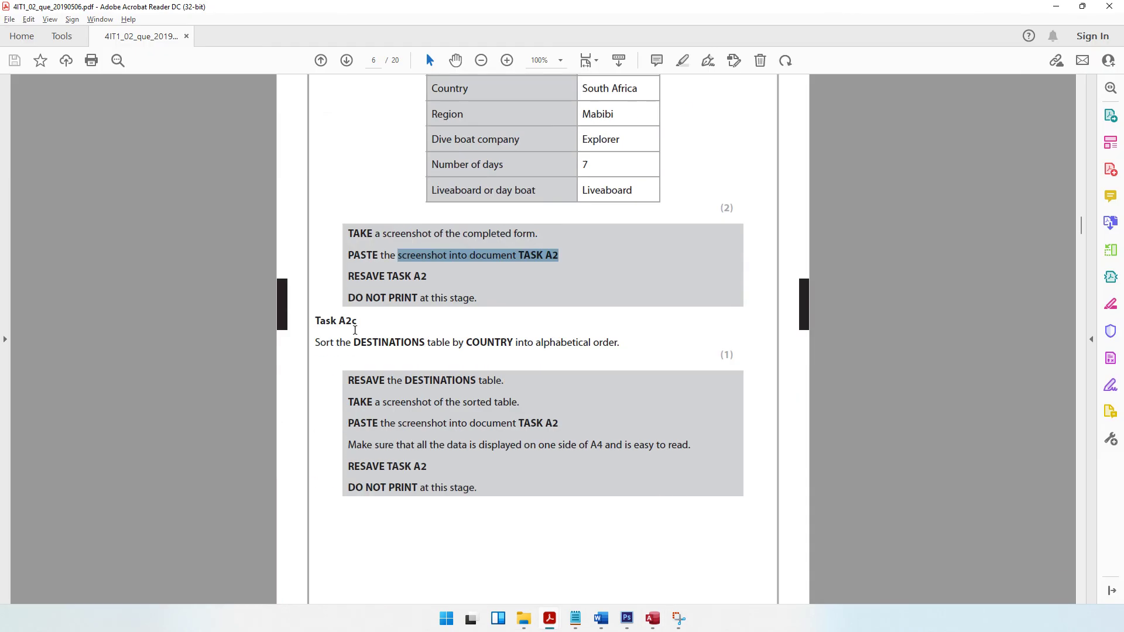
left_click_drag(351, 321, 355, 336)
left_click(331, 343)
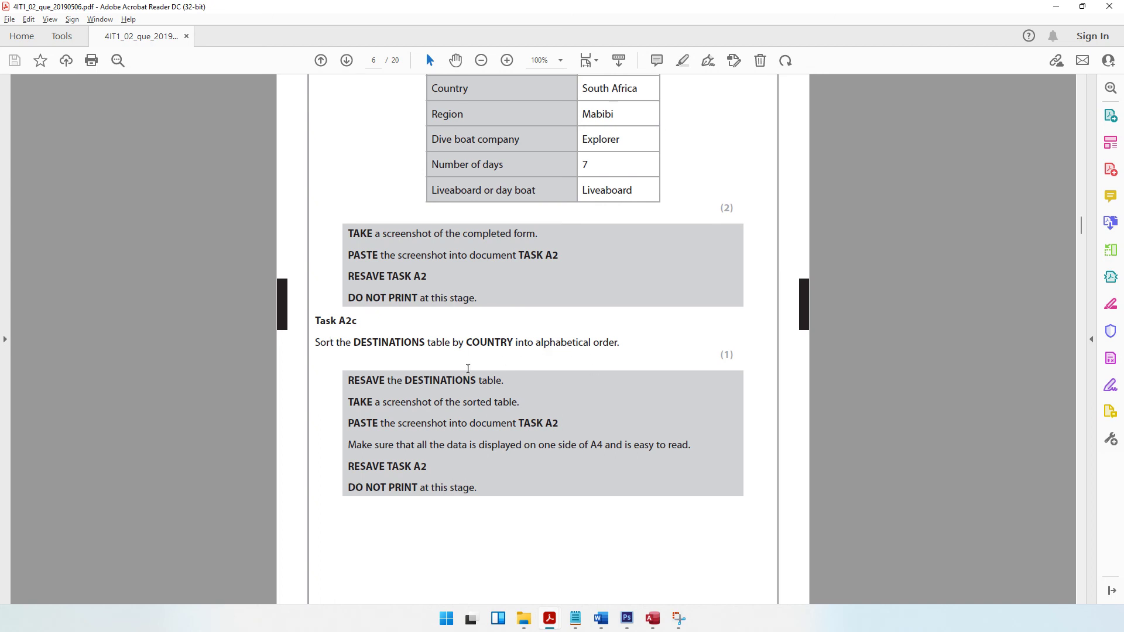
left_click(1057, 6)
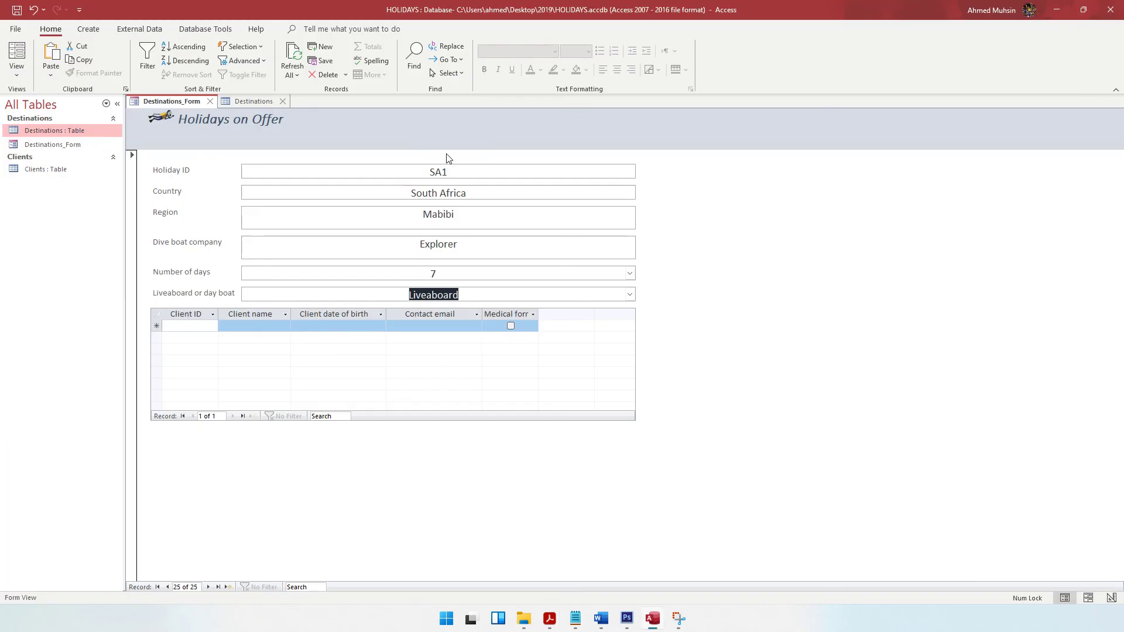
double_click(88, 130)
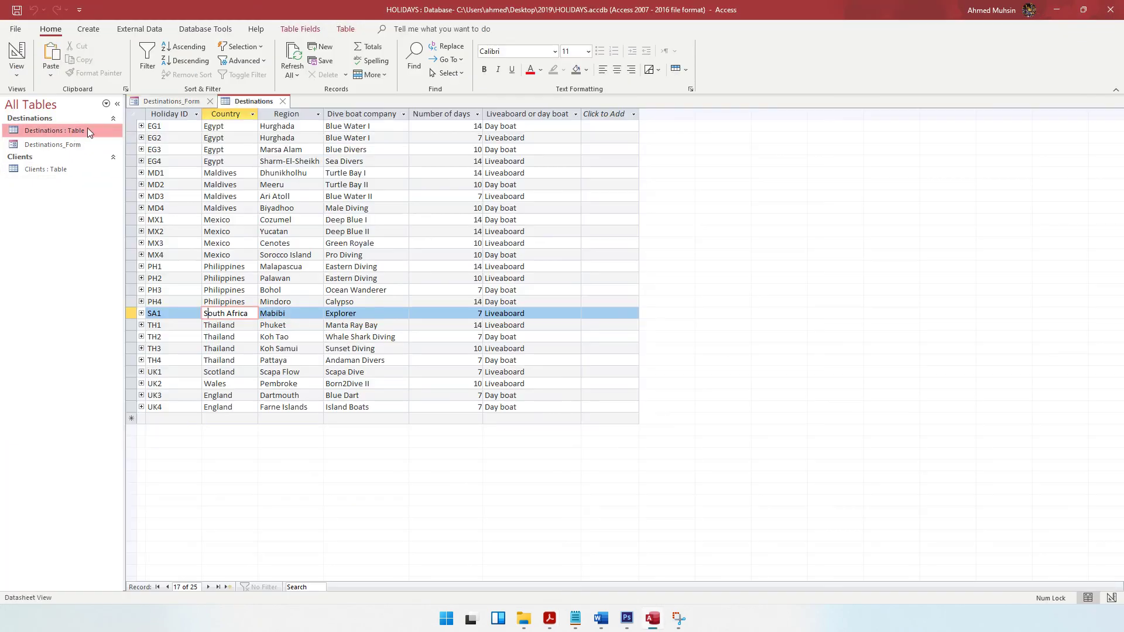
left_click(241, 115)
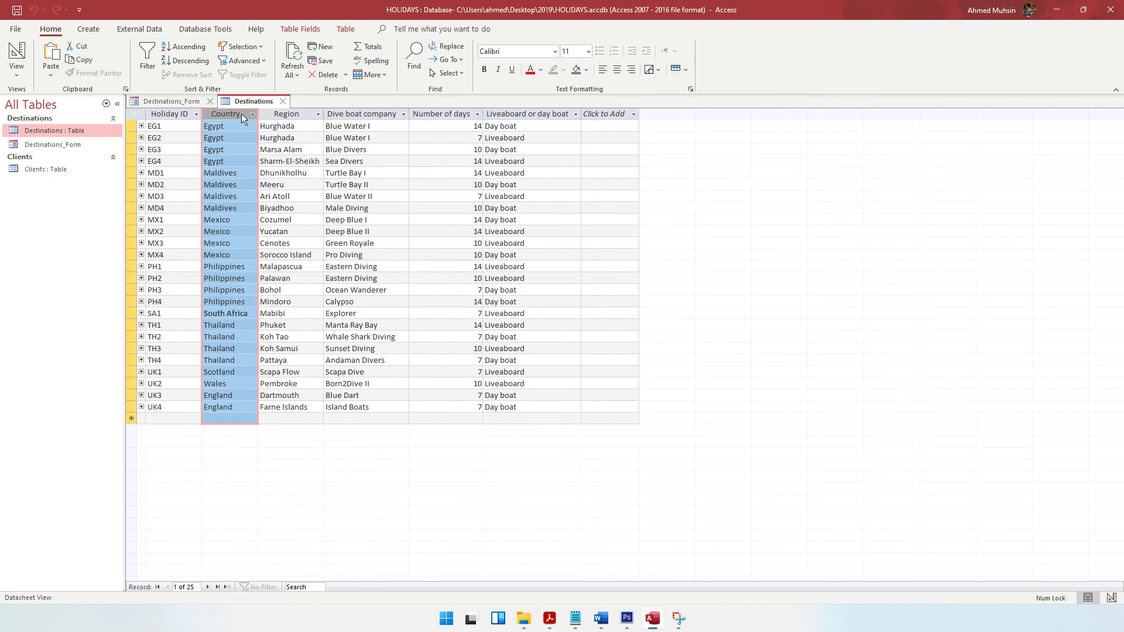
left_click(174, 47)
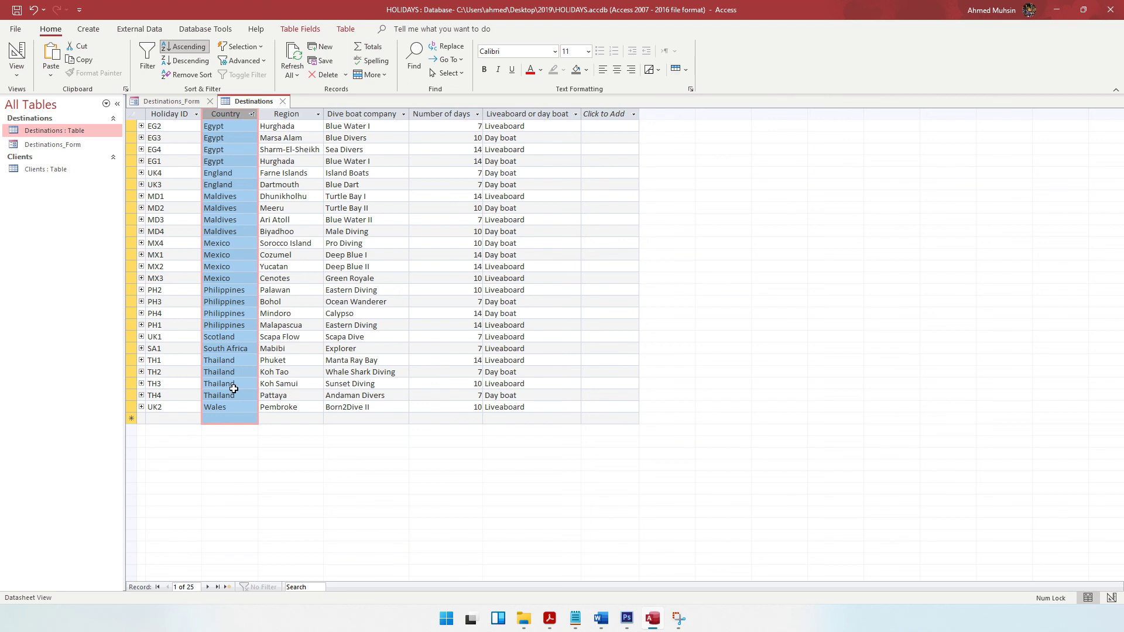
Step: Review the Task A2c instructions on resaving, taking the screenshot and fitting it on one side of A4, and check the TASK A2 document in Word
left_click(549, 618)
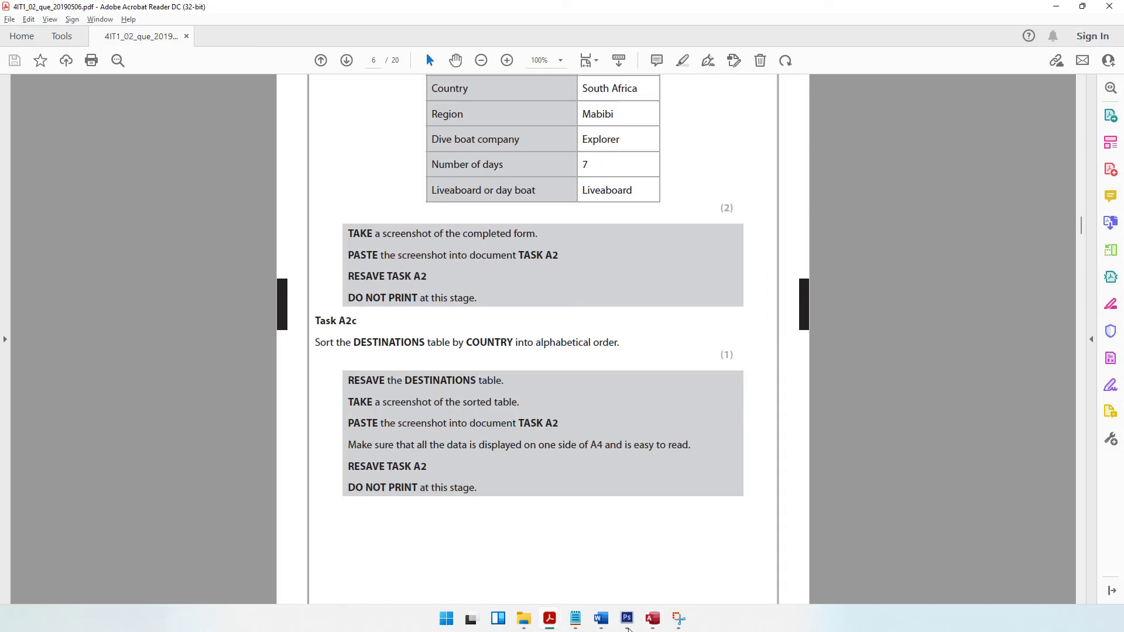
left_click(653, 619)
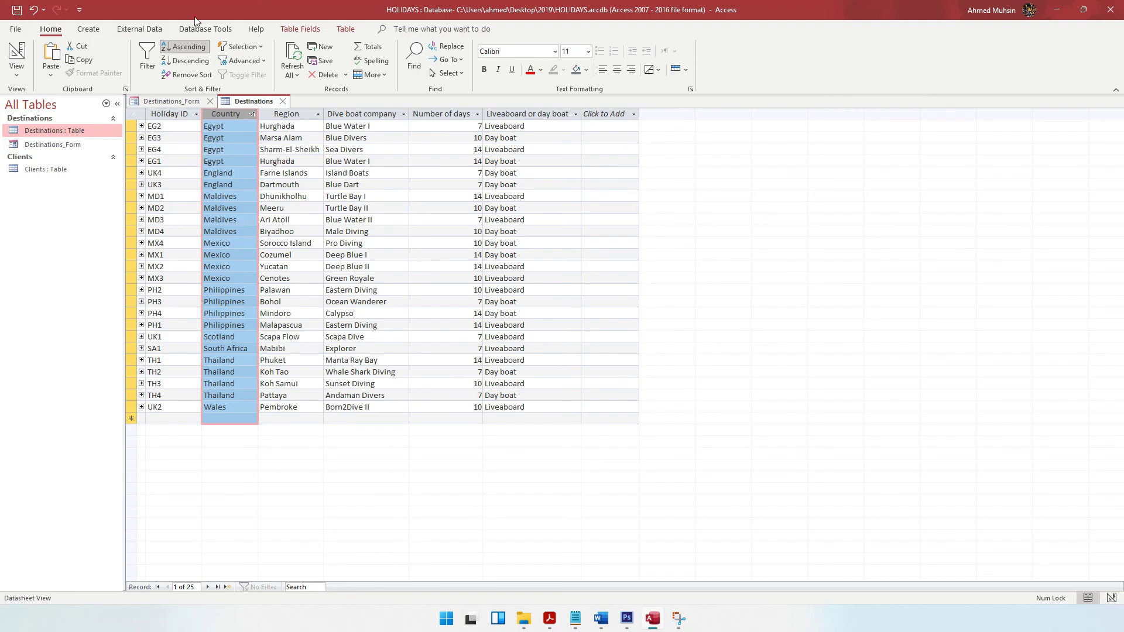
left_click(1057, 9)
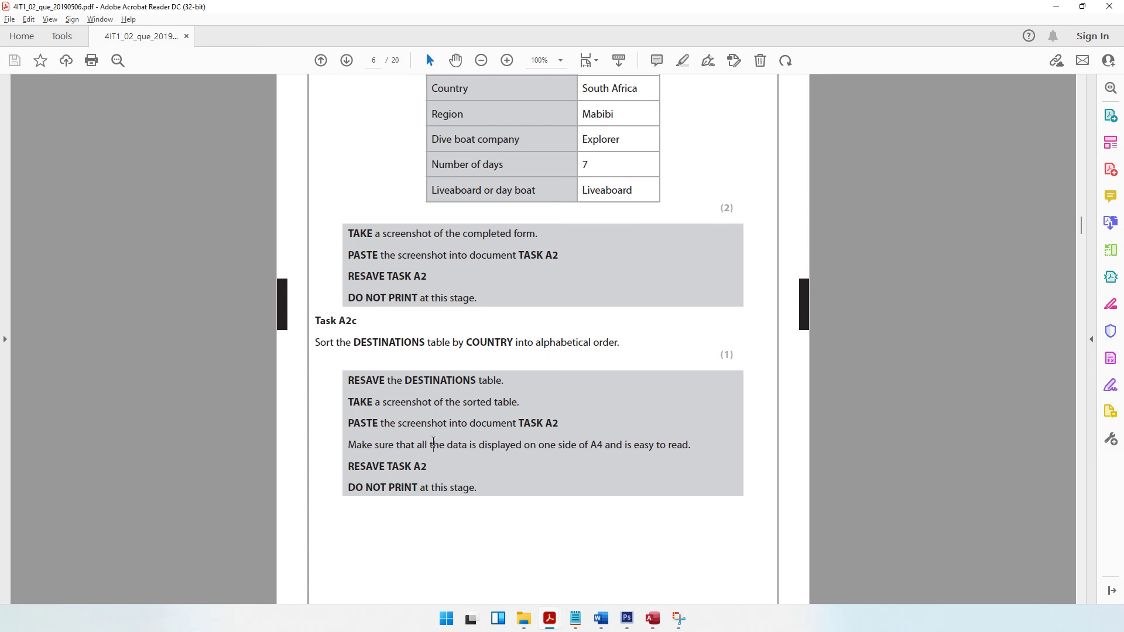
left_click_drag(433, 444, 686, 445)
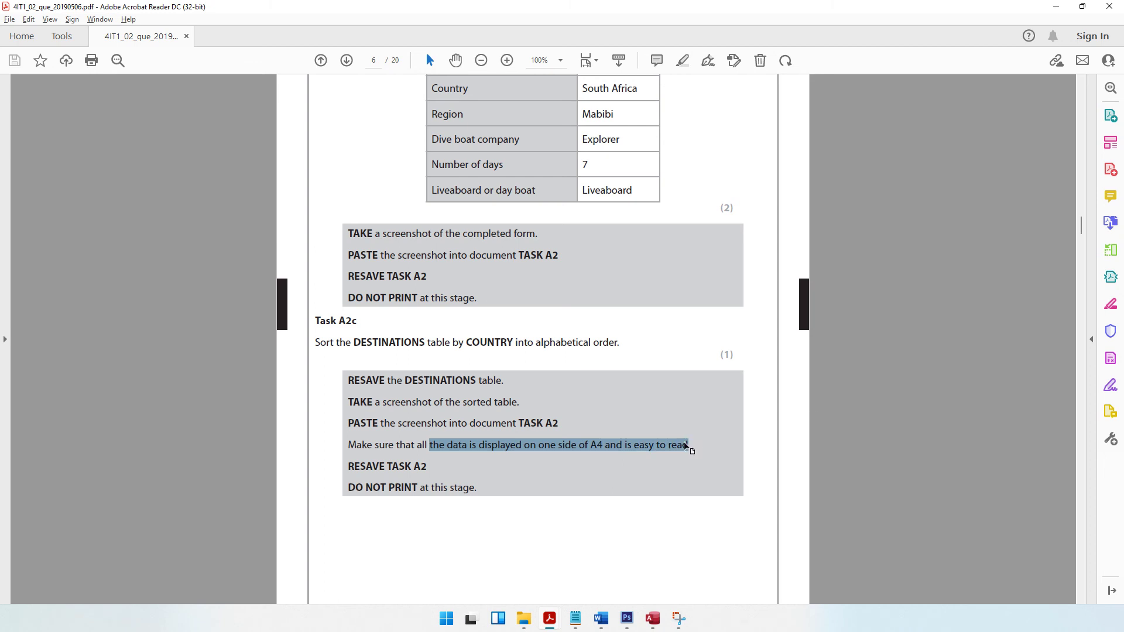
left_click_drag(404, 476, 441, 473)
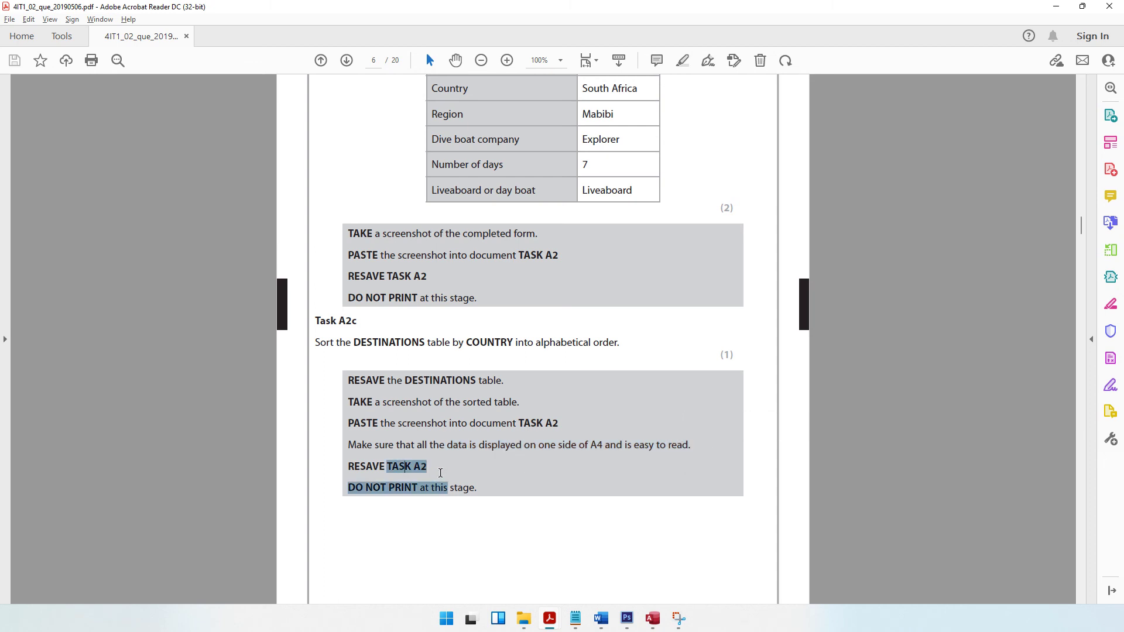
left_click(411, 487)
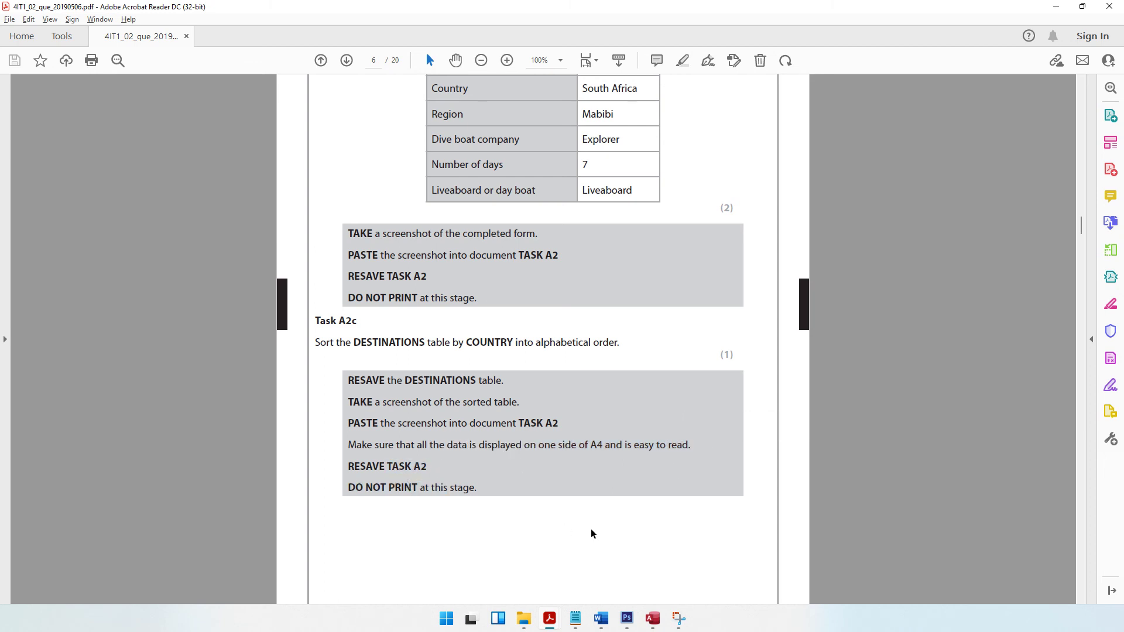
left_click(601, 618)
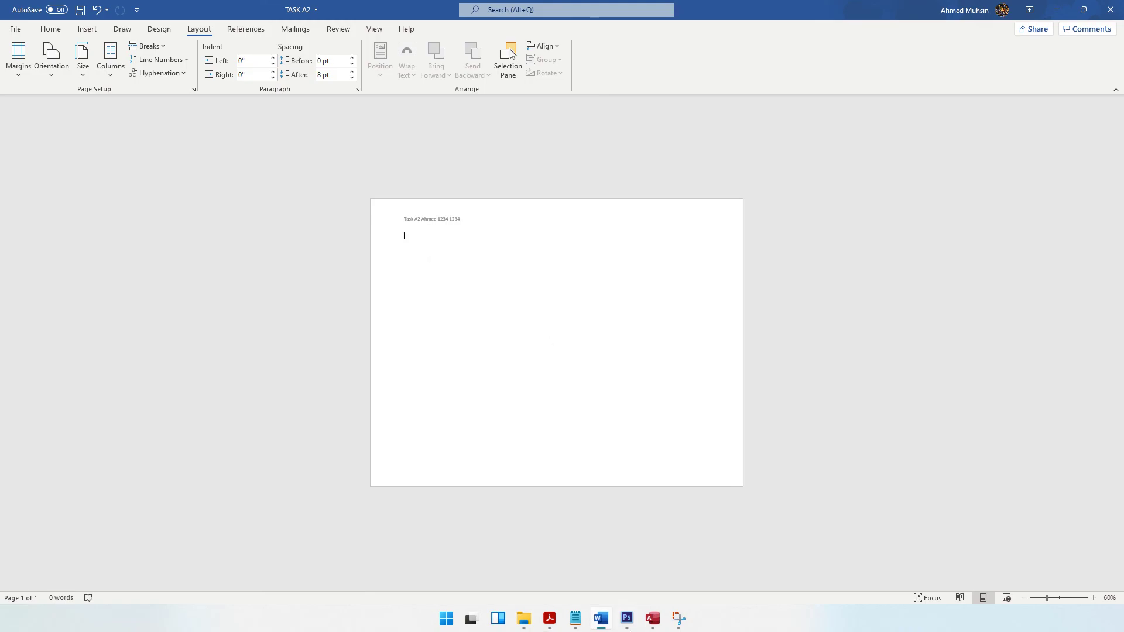
mouse_move(549, 618)
left_click(1056, 9)
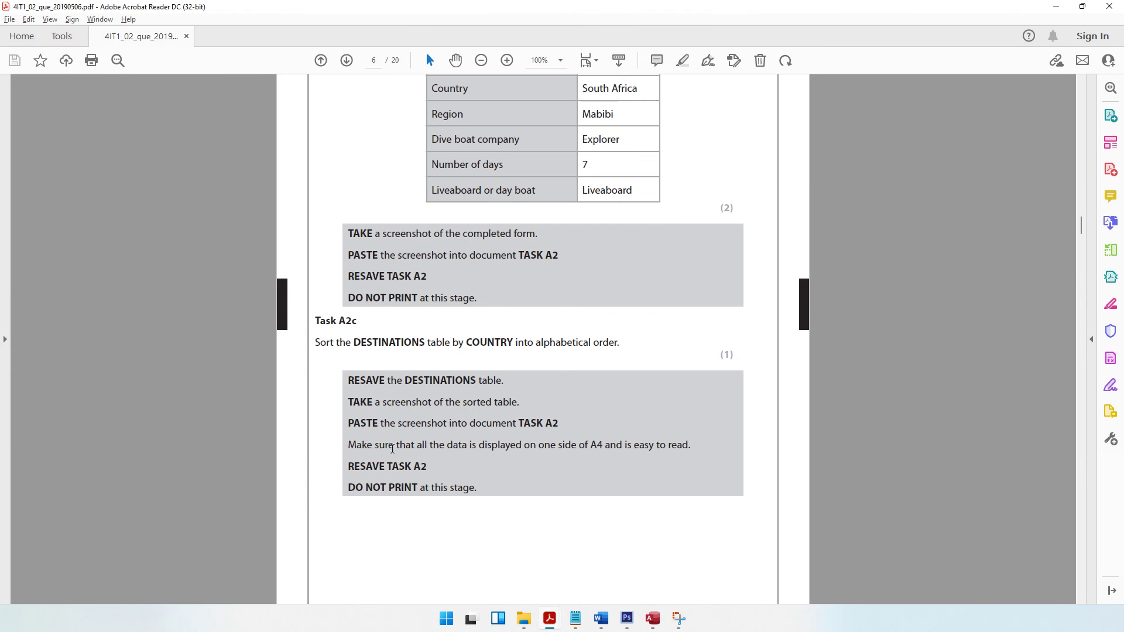
left_click_drag(375, 447, 593, 450)
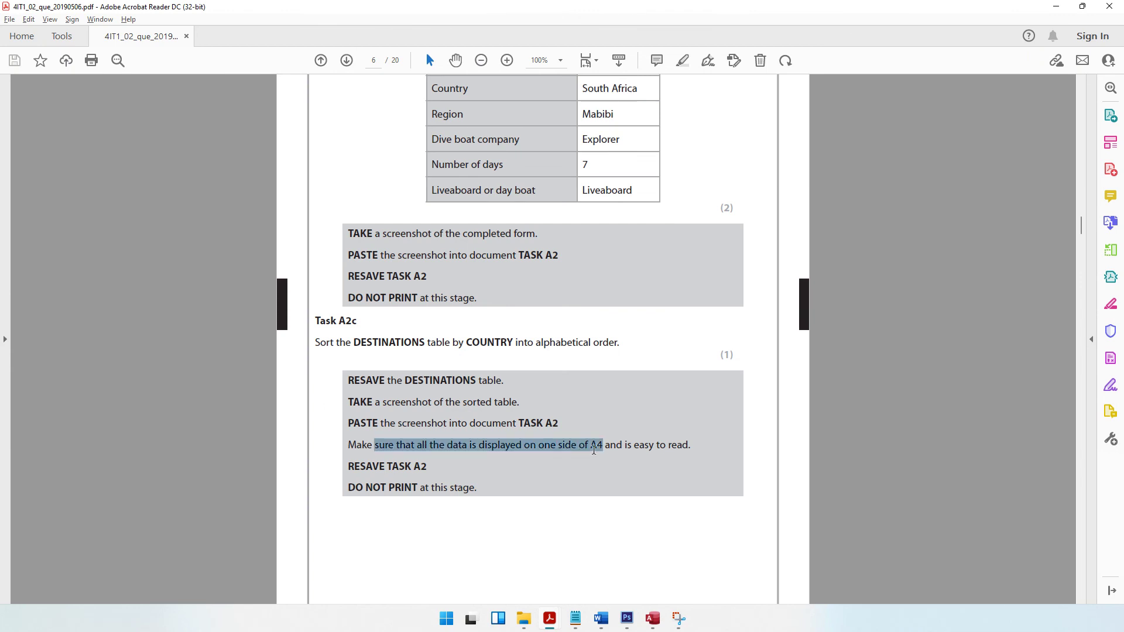
left_click(607, 451)
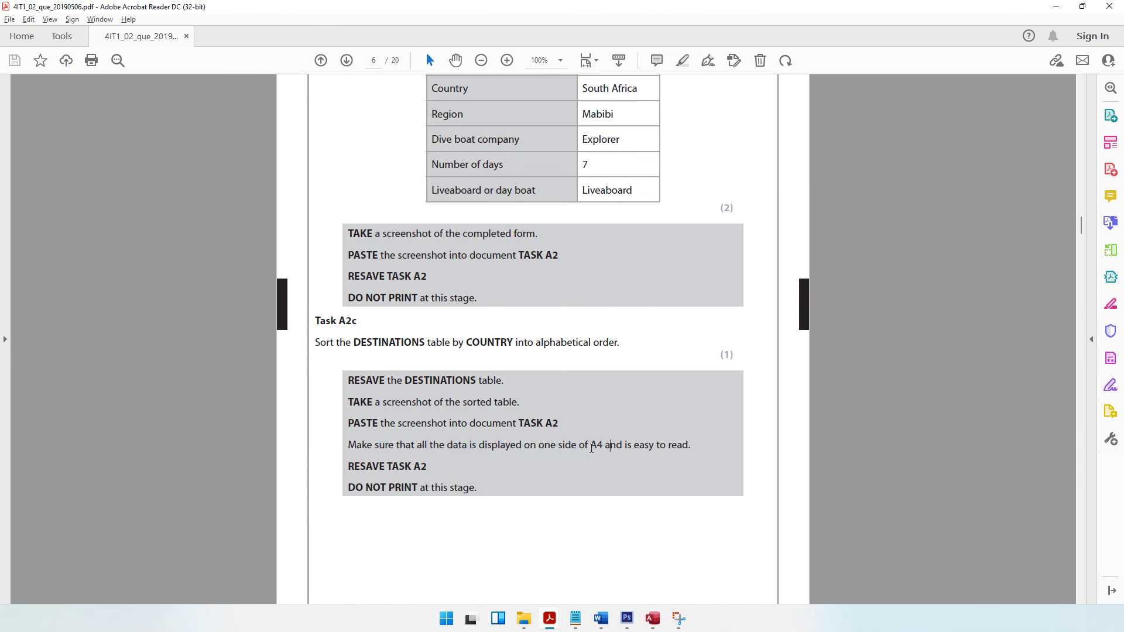
left_click_drag(591, 448, 622, 449)
Step: Read the Task A2d requirements in the exam PDF for the query on the DESTINATIONS table
scroll(511, 452, "down", 3)
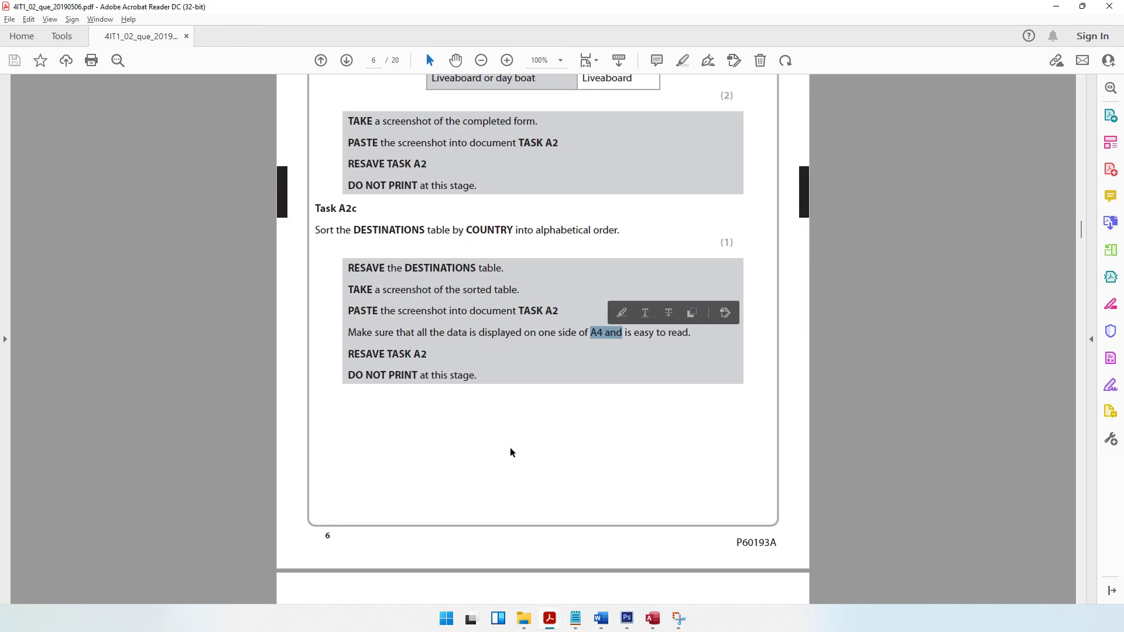
scroll(511, 447, "down", 10)
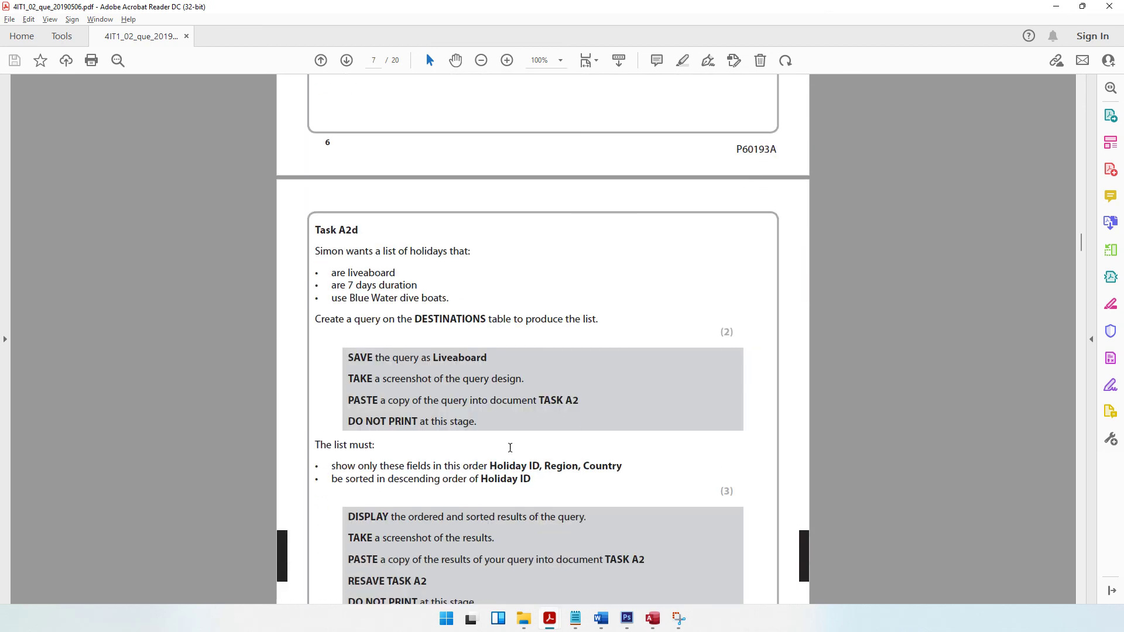
scroll(510, 447, "down", 3)
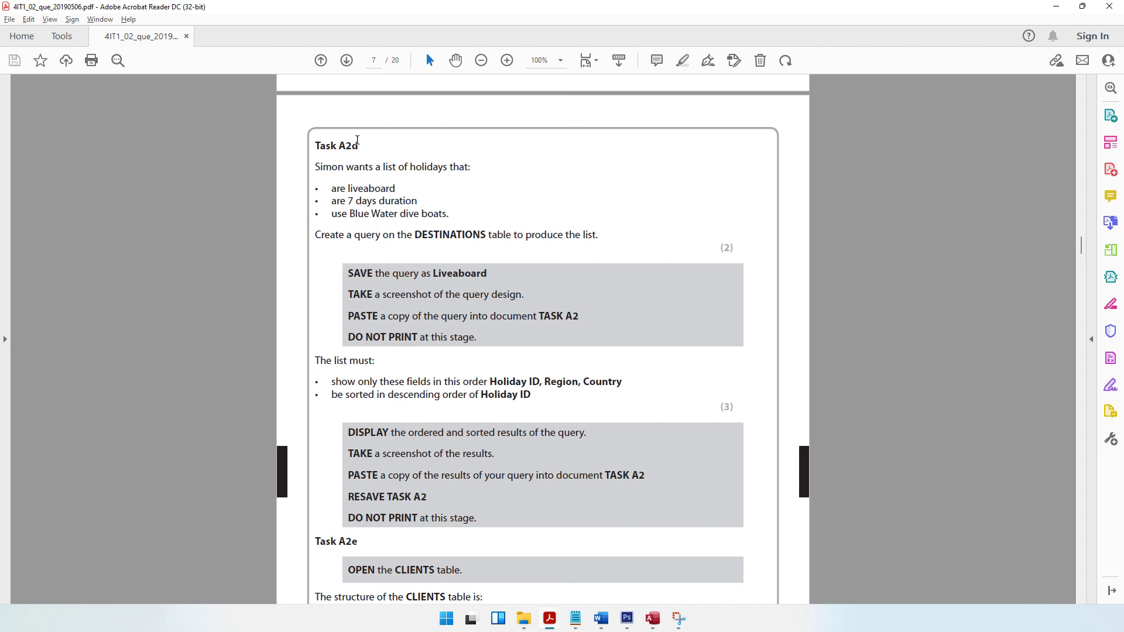
left_click_drag(344, 144, 358, 146)
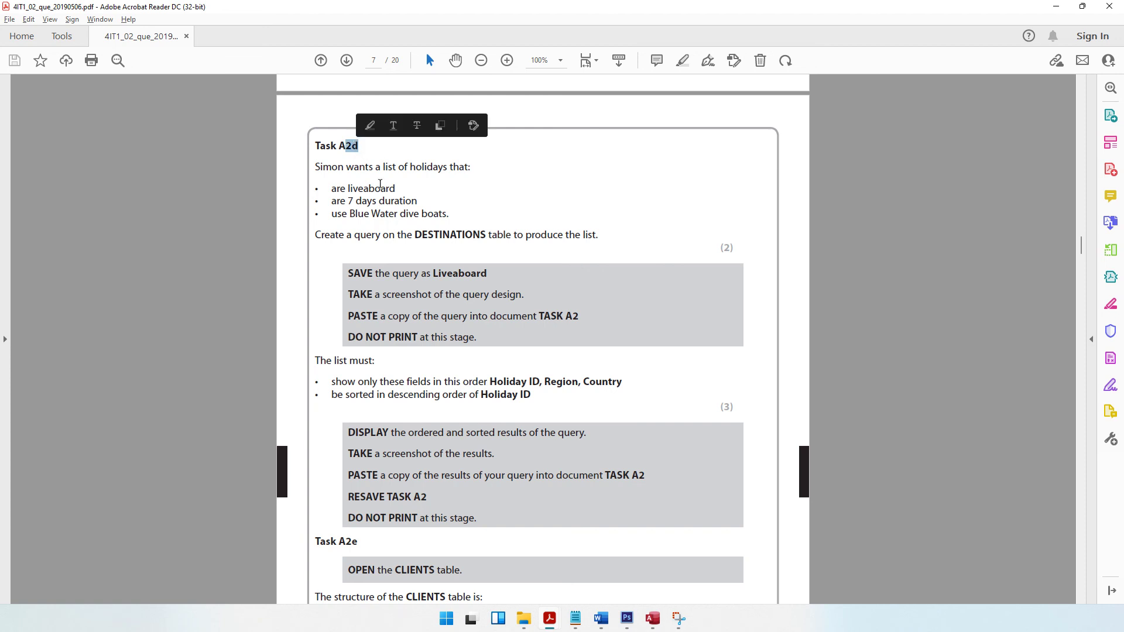
scroll(375, 175, "down", 1)
scroll(391, 197, "down", 1)
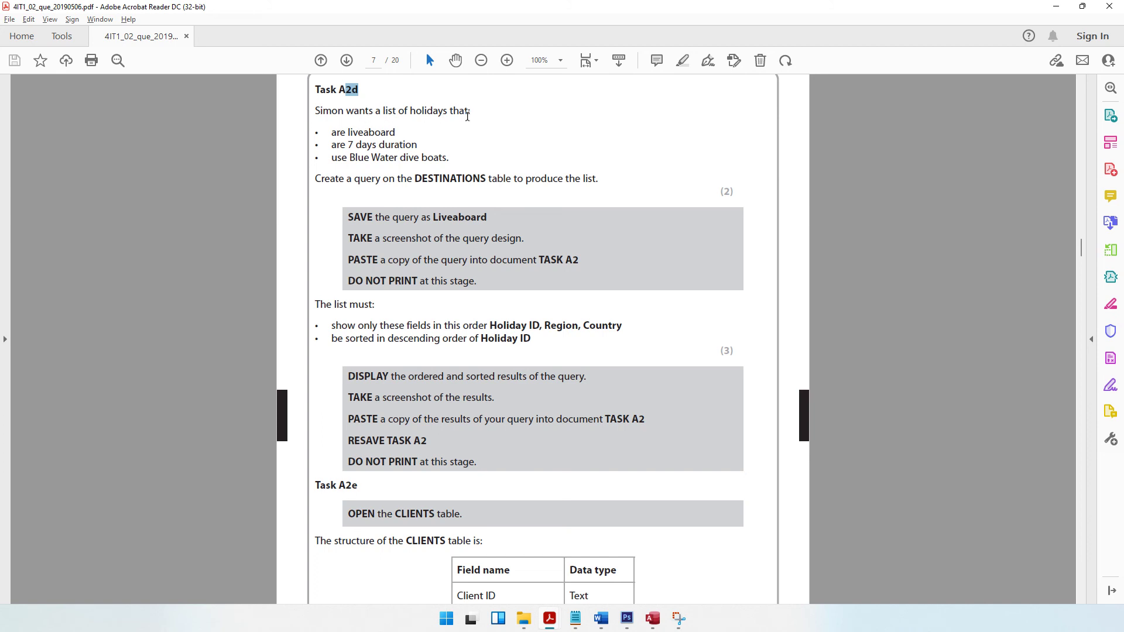
left_click(347, 145)
left_click_drag(362, 146, 448, 159)
left_click(358, 158)
left_click_drag(348, 176, 593, 190)
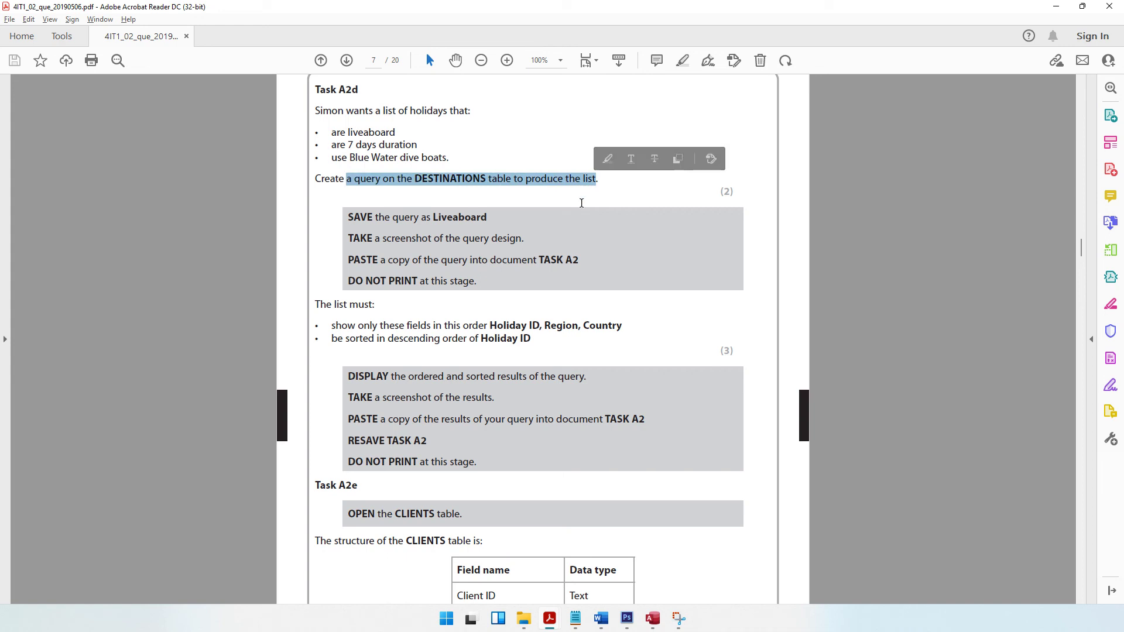
Step: Create a query in Design view in Access, add the Destinations table and enlarge its field list to show every field
left_click(653, 618)
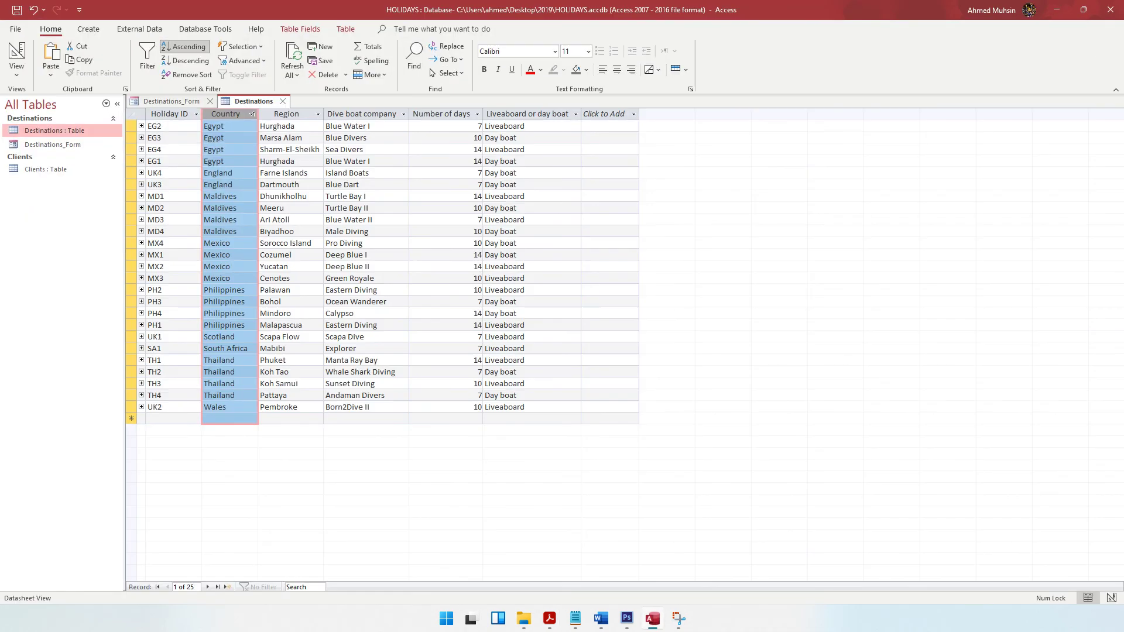
left_click(92, 31)
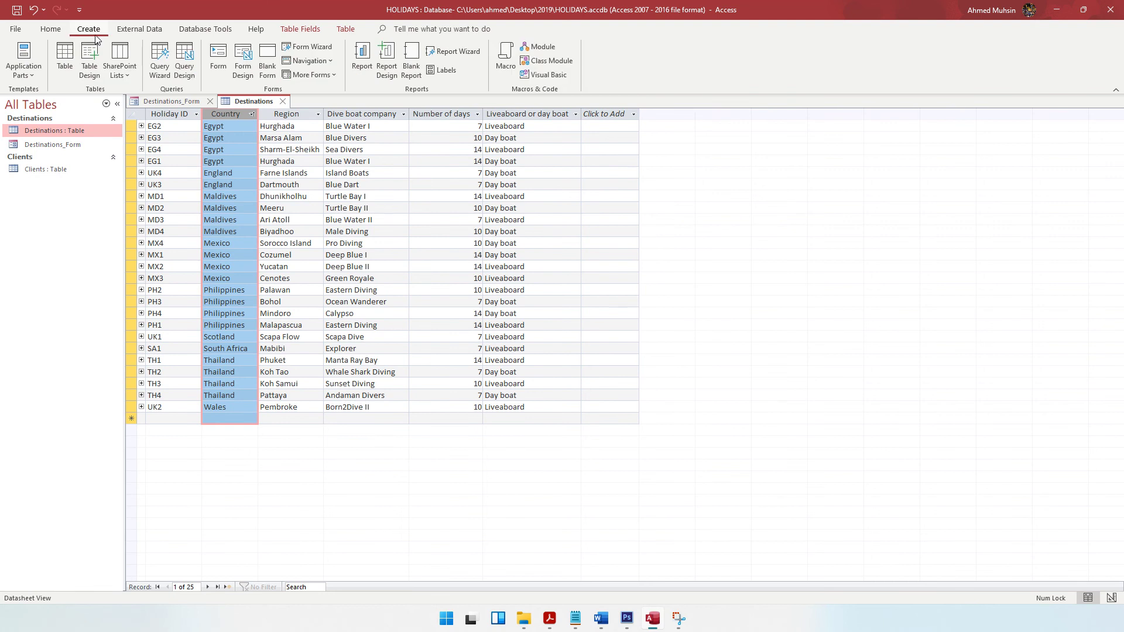
left_click(182, 71)
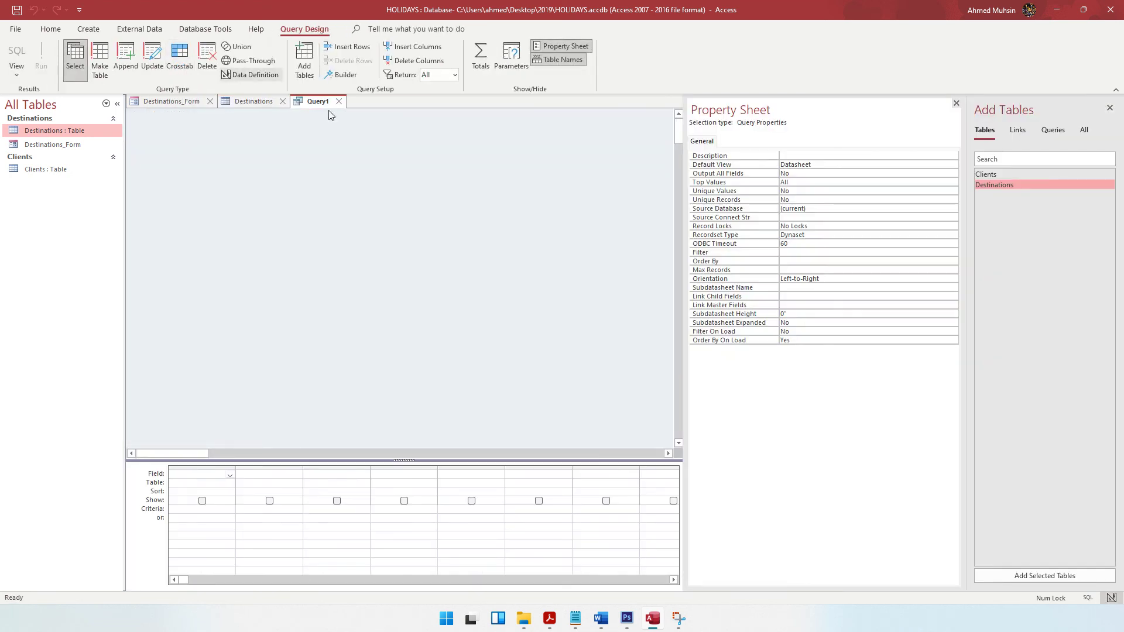
left_click(550, 618)
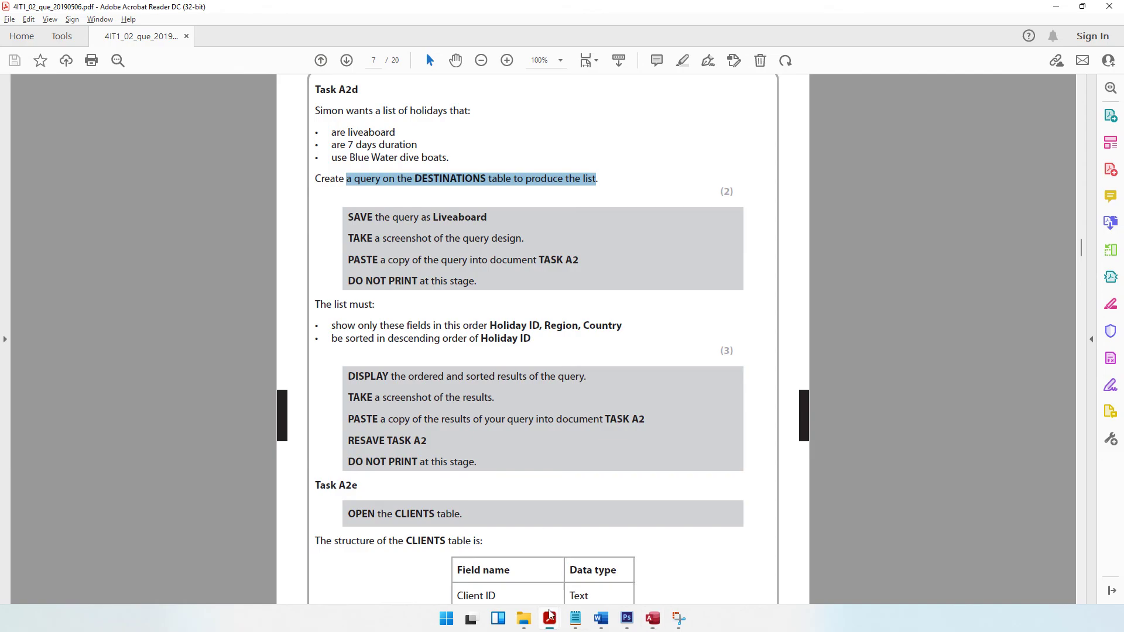
left_click(435, 177)
left_click_drag(419, 178, 477, 185)
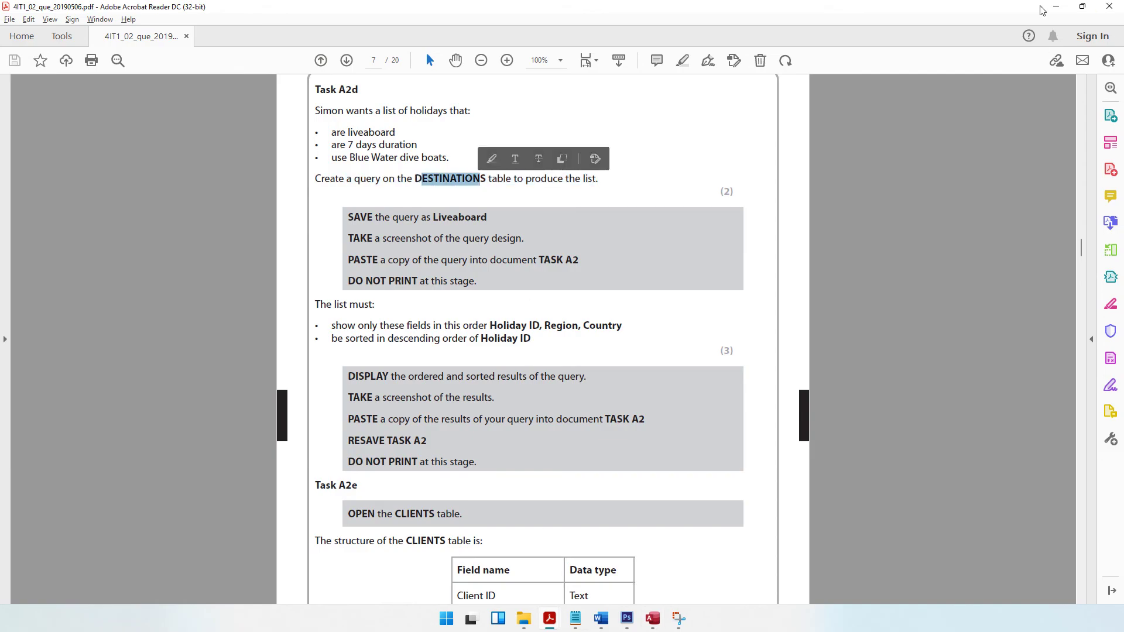
key("alt+Tab")
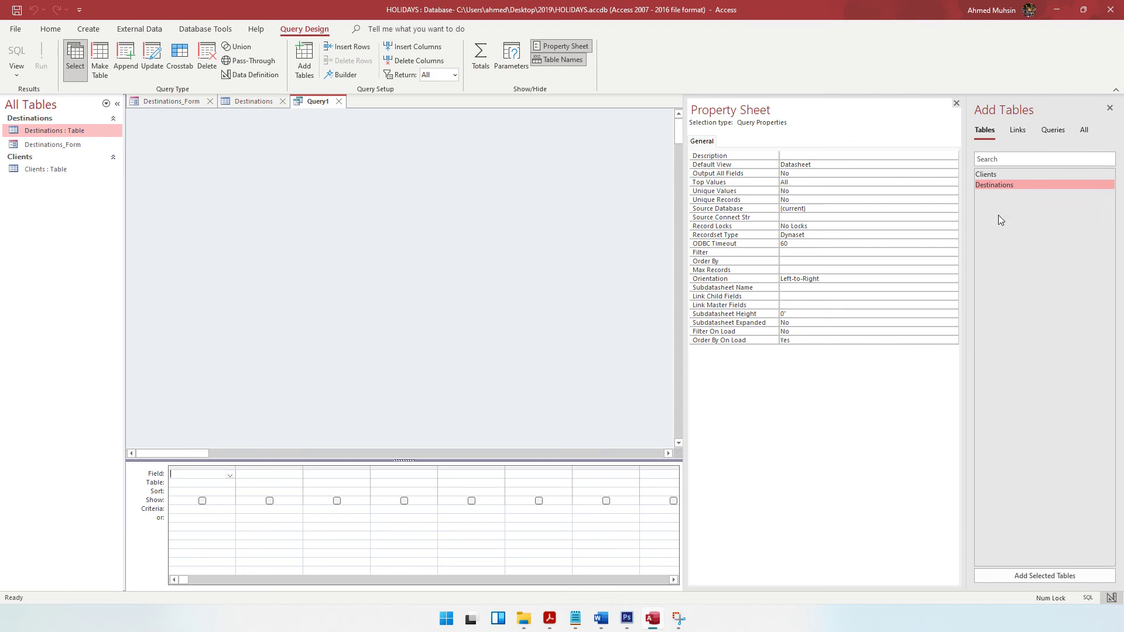
double_click(1005, 186)
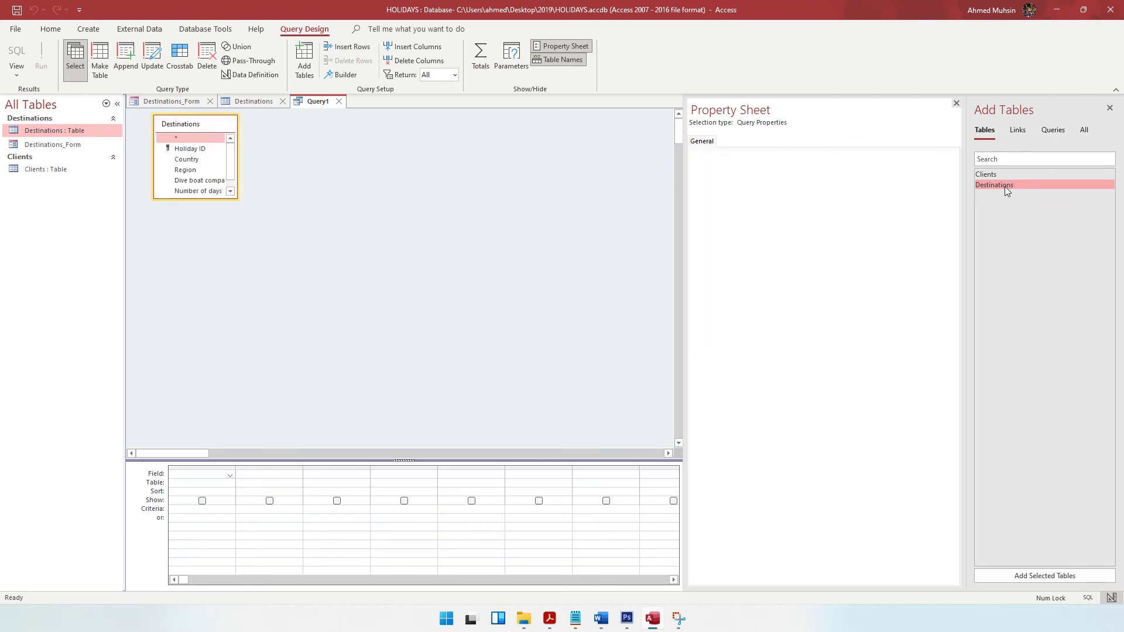
left_click_drag(236, 198, 325, 286)
Step: Check the required field order in the exam PDF and add Holiday ID, Region and Country to the query grid in that order
left_click(548, 622)
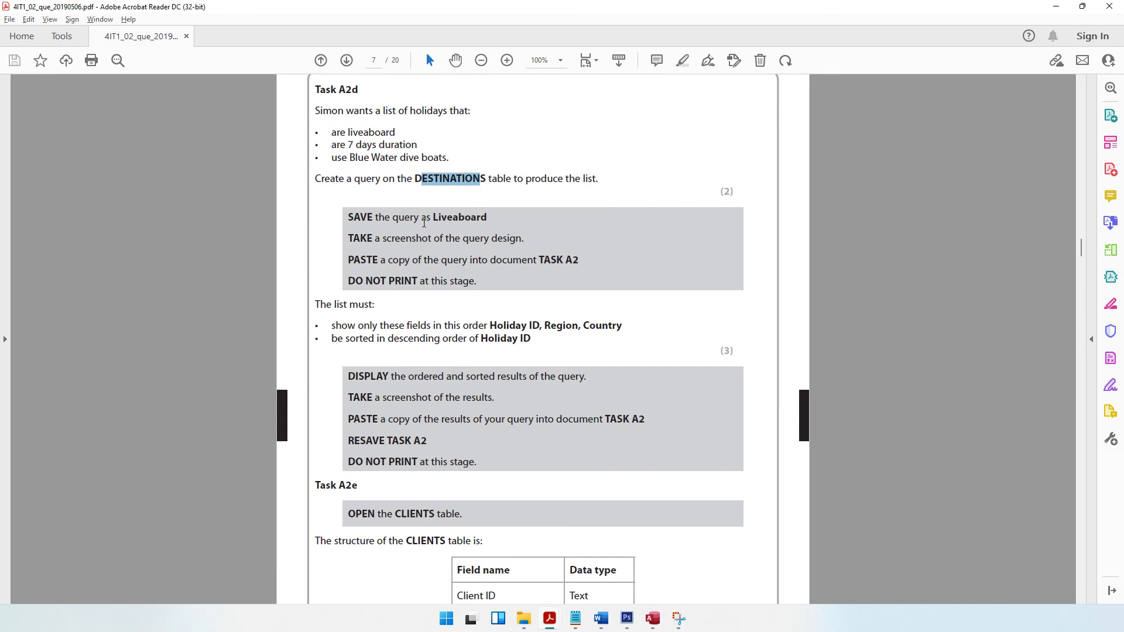
left_click_drag(319, 305, 497, 327)
left_click(358, 321)
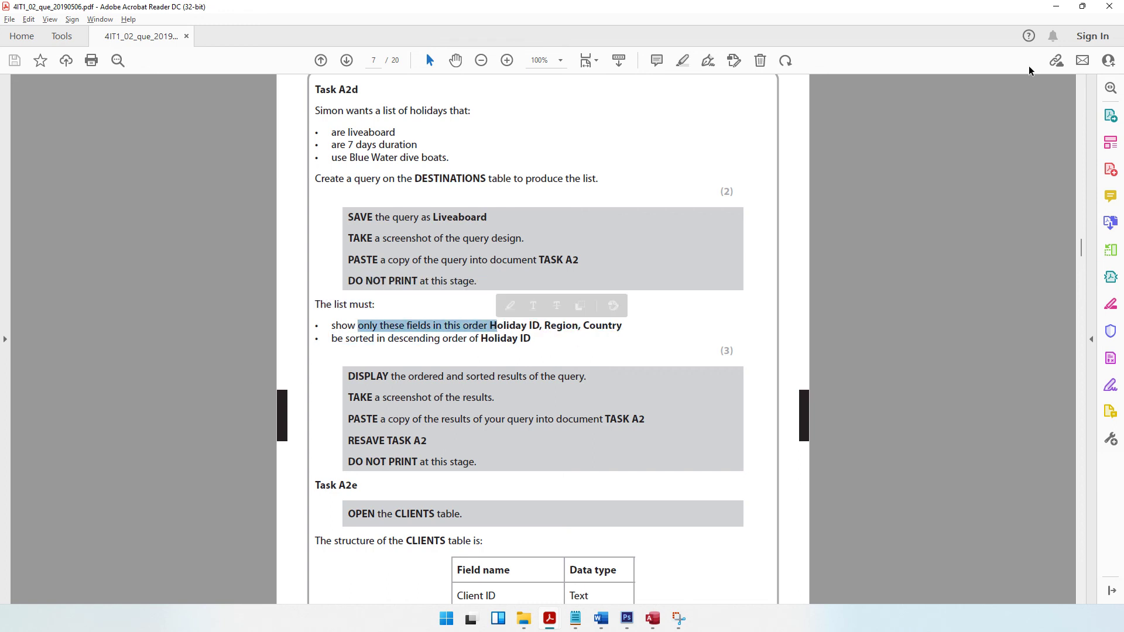
left_click(1056, 7)
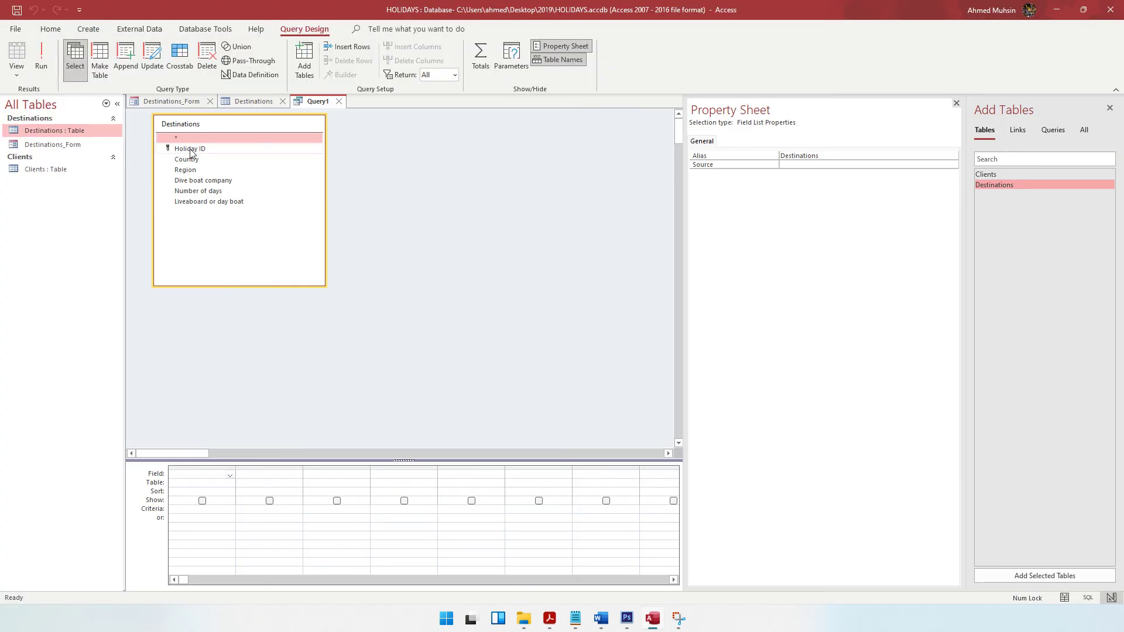
double_click(189, 149)
double_click(186, 170)
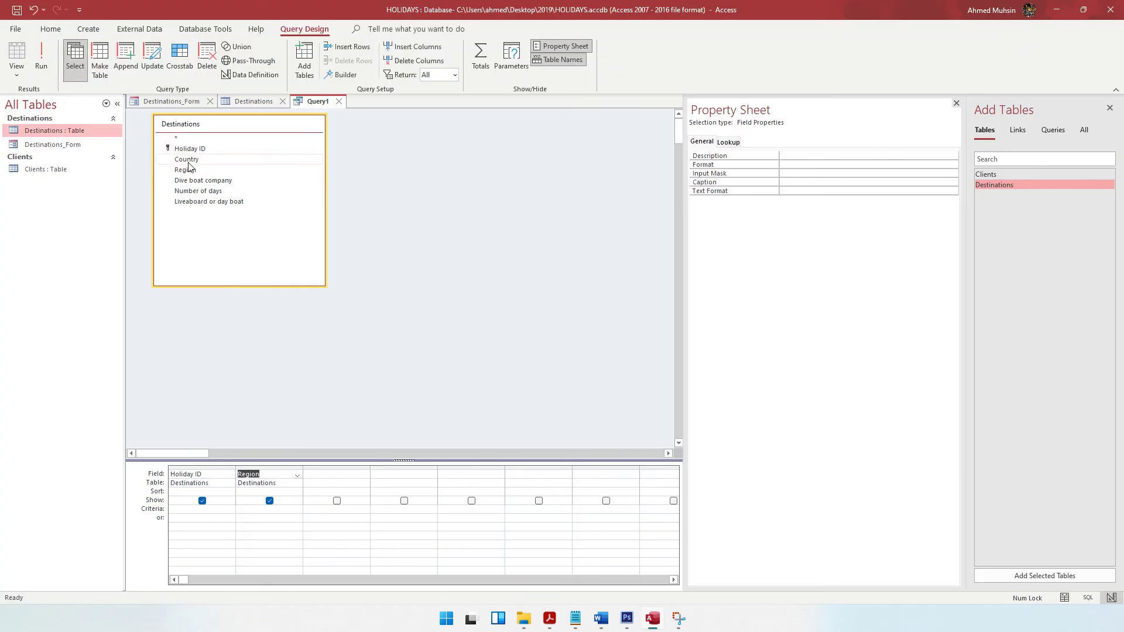
double_click(188, 161)
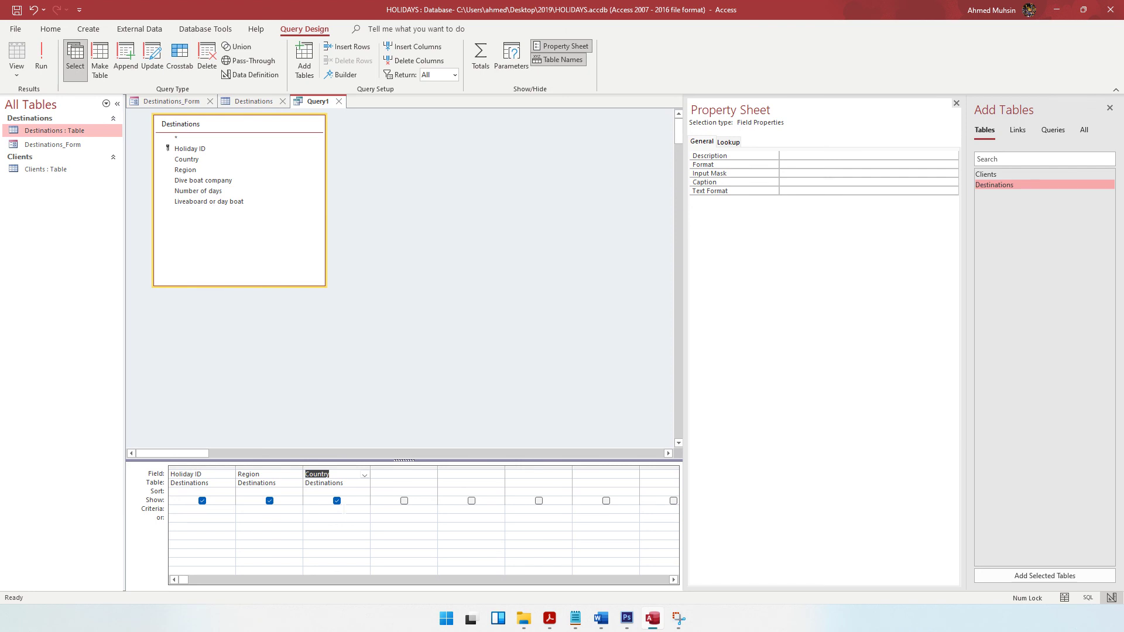
Step: Check the Task A2d conditions in the exam PDF, and add the Liveaboard or day boat field to the query grid as a hidden column
left_click(549, 619)
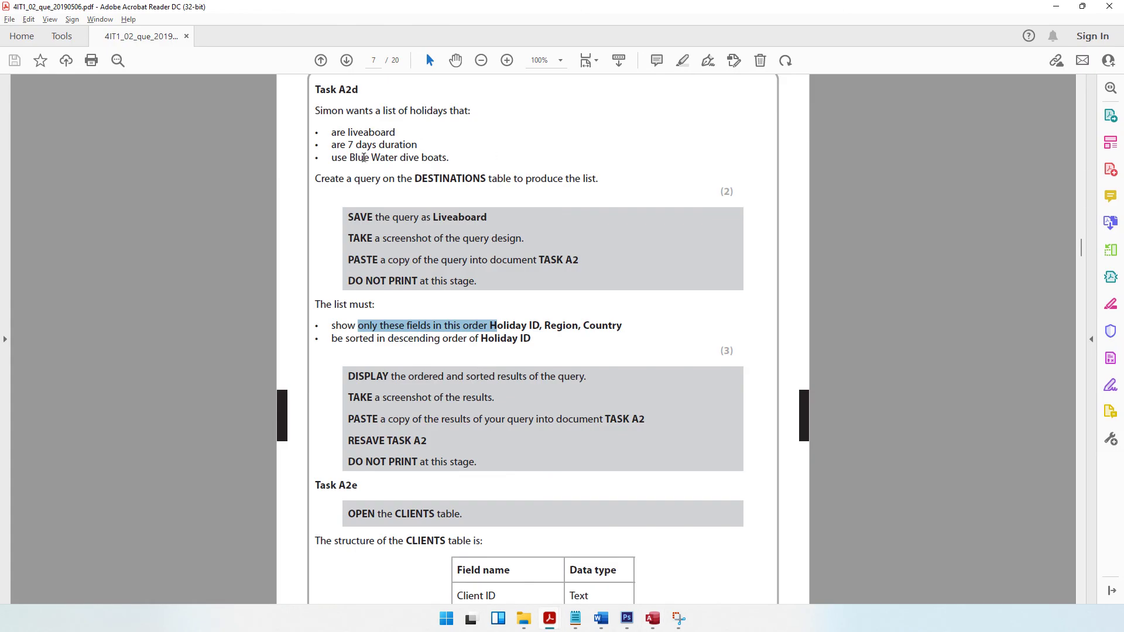
left_click_drag(331, 132, 445, 156)
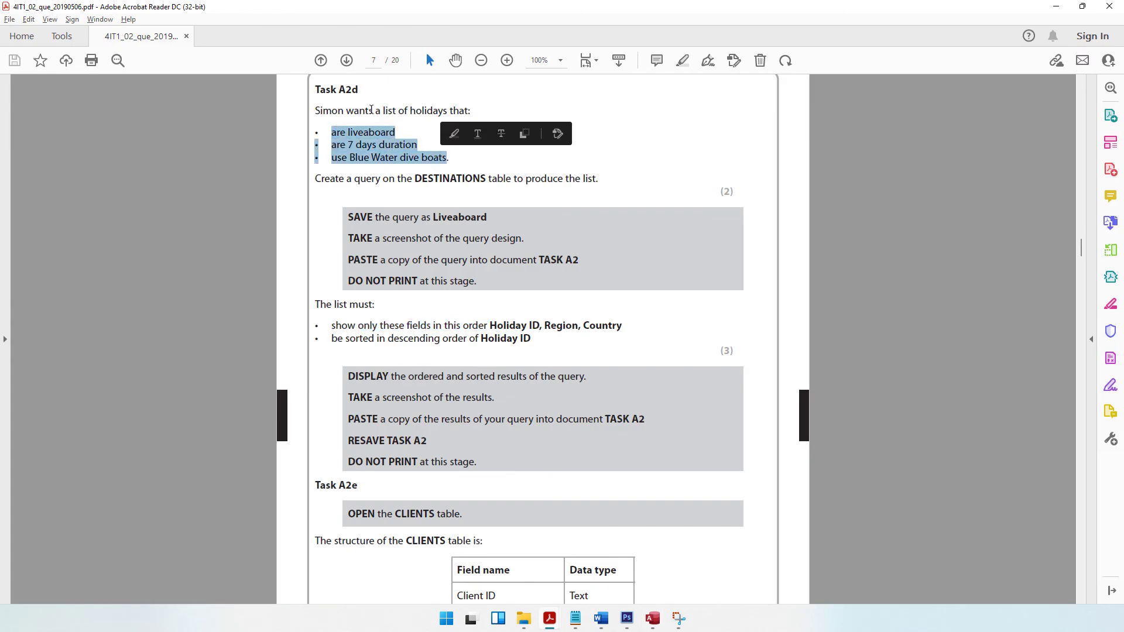
left_click_drag(348, 134, 400, 133)
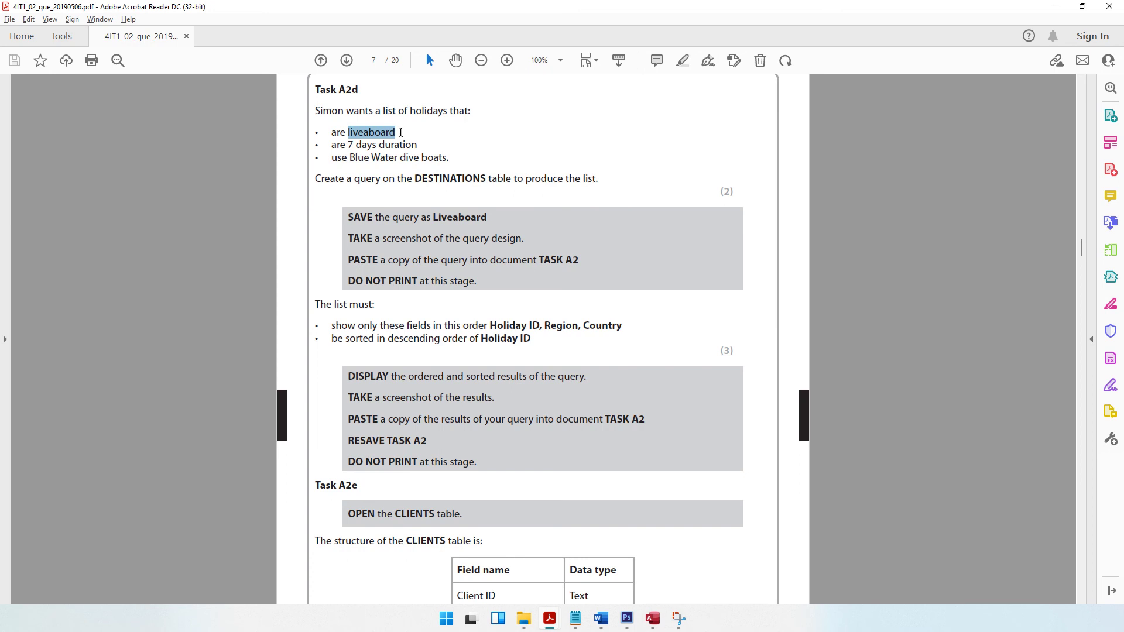
left_click(1054, 10)
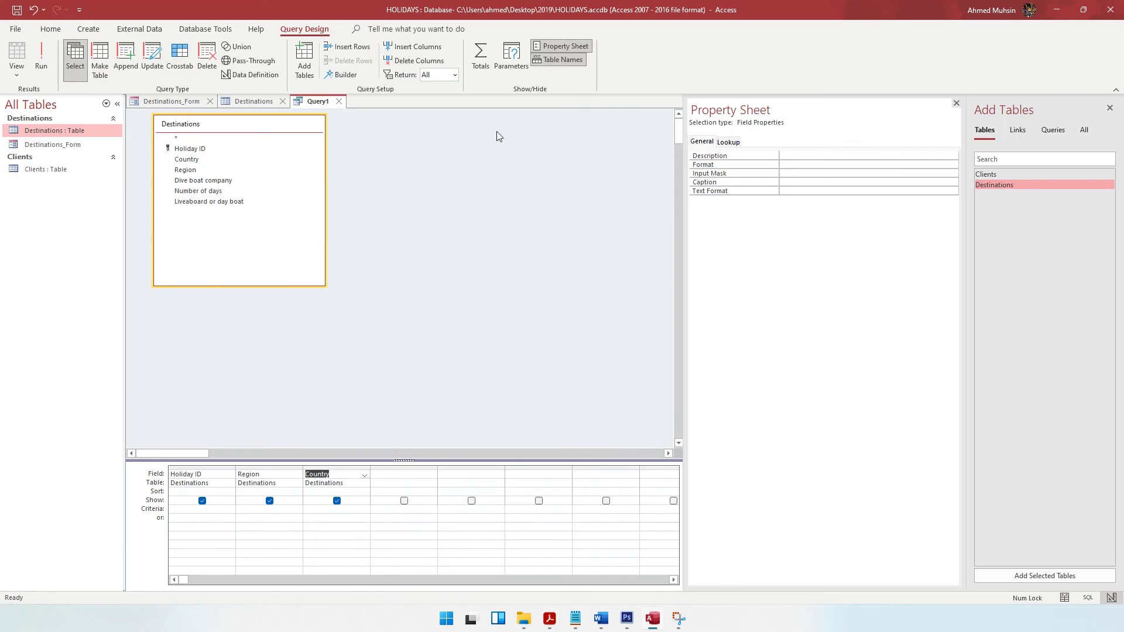
double_click(199, 202)
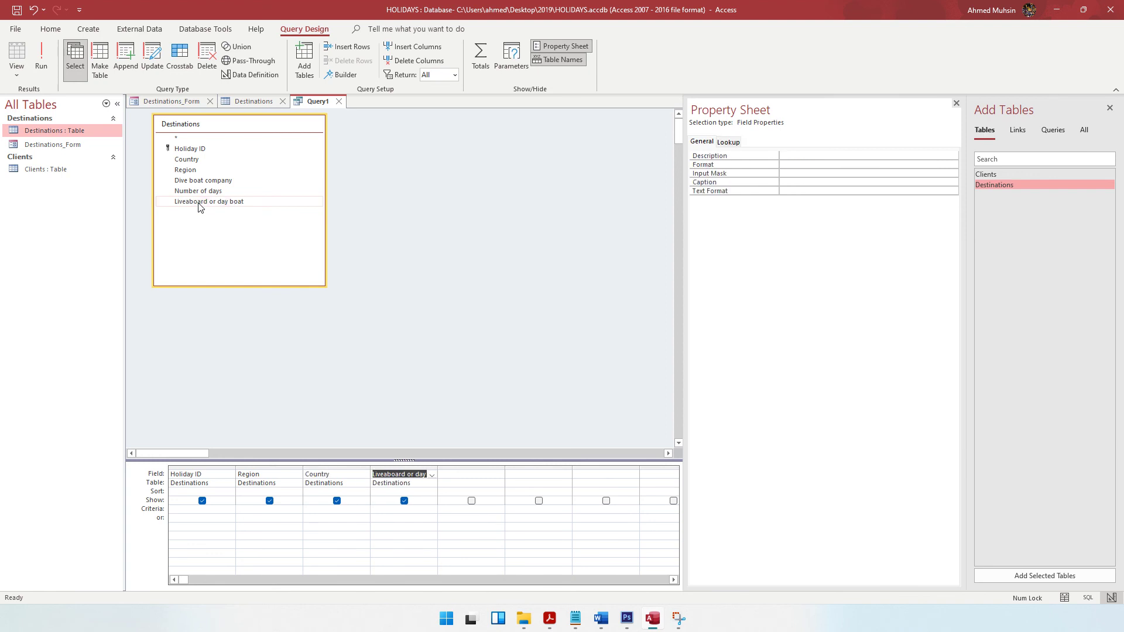
left_click(404, 501)
Step: Recheck which fields the list must show in the exam PDF, and set the Liveaboard or day boat criterion to "liveaboard"
left_click(550, 619)
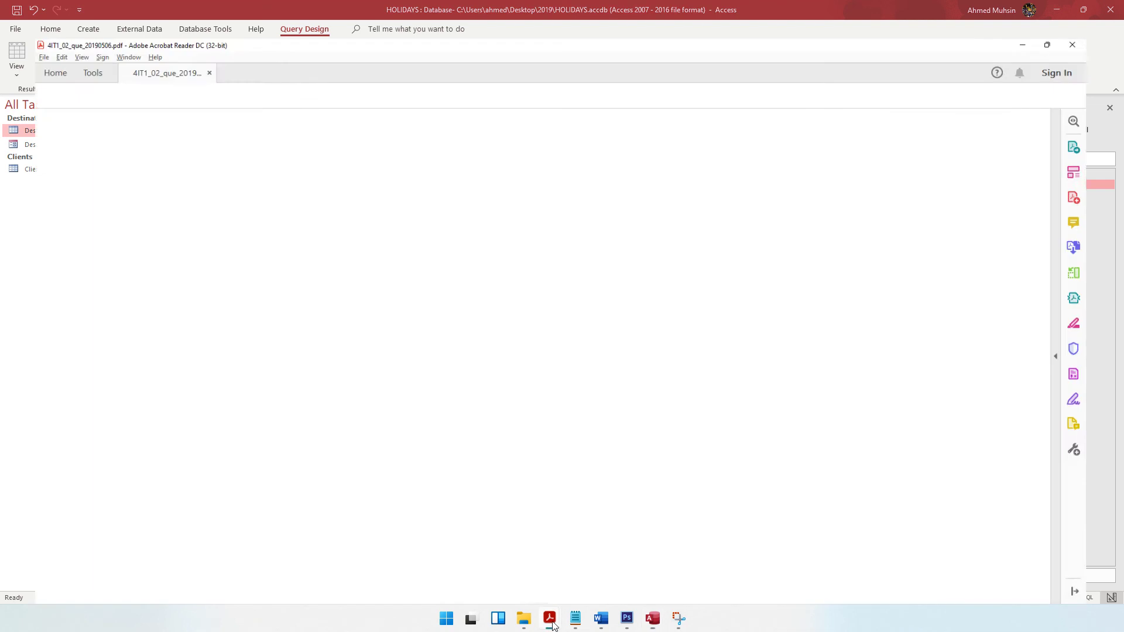
left_click(496, 327)
left_click_drag(490, 326, 622, 328)
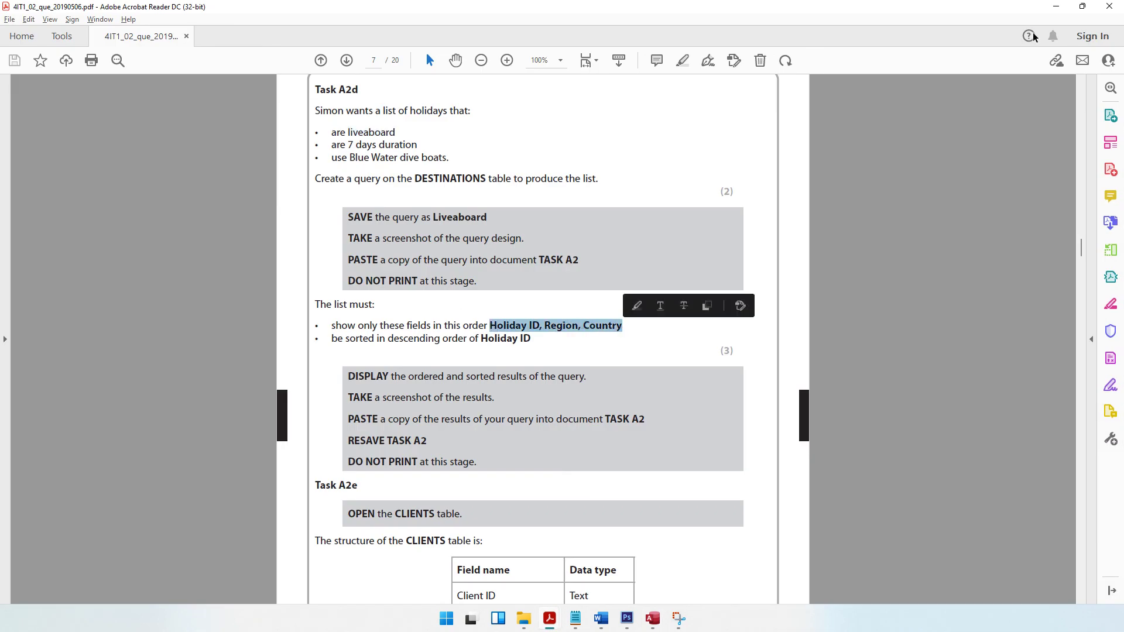
key("alt+Tab")
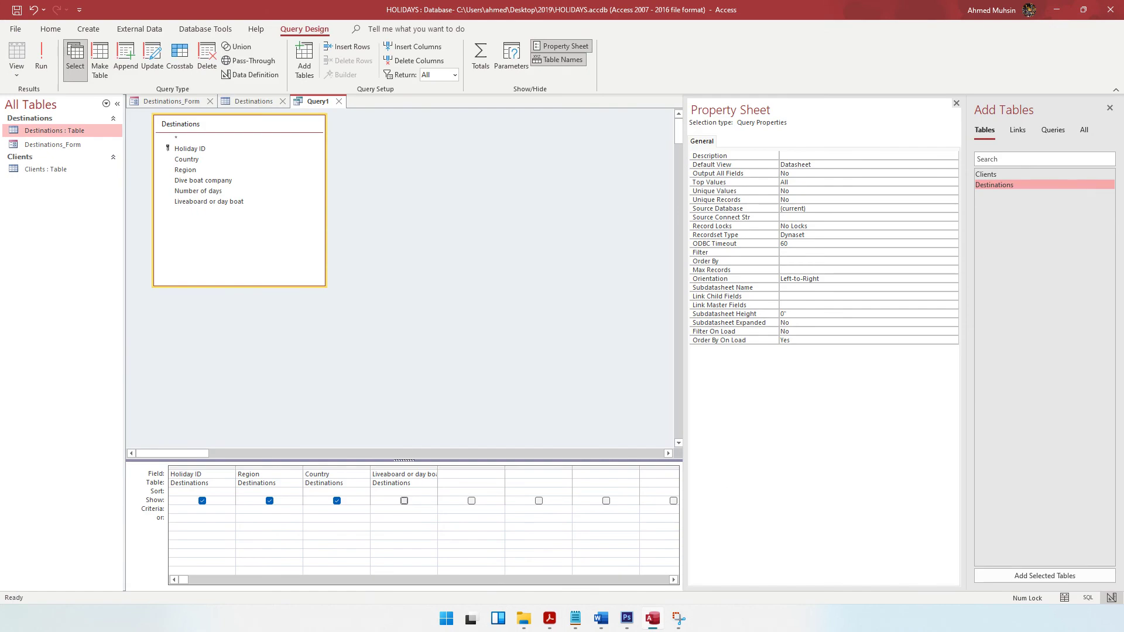
left_click(406, 509)
left_click(432, 474)
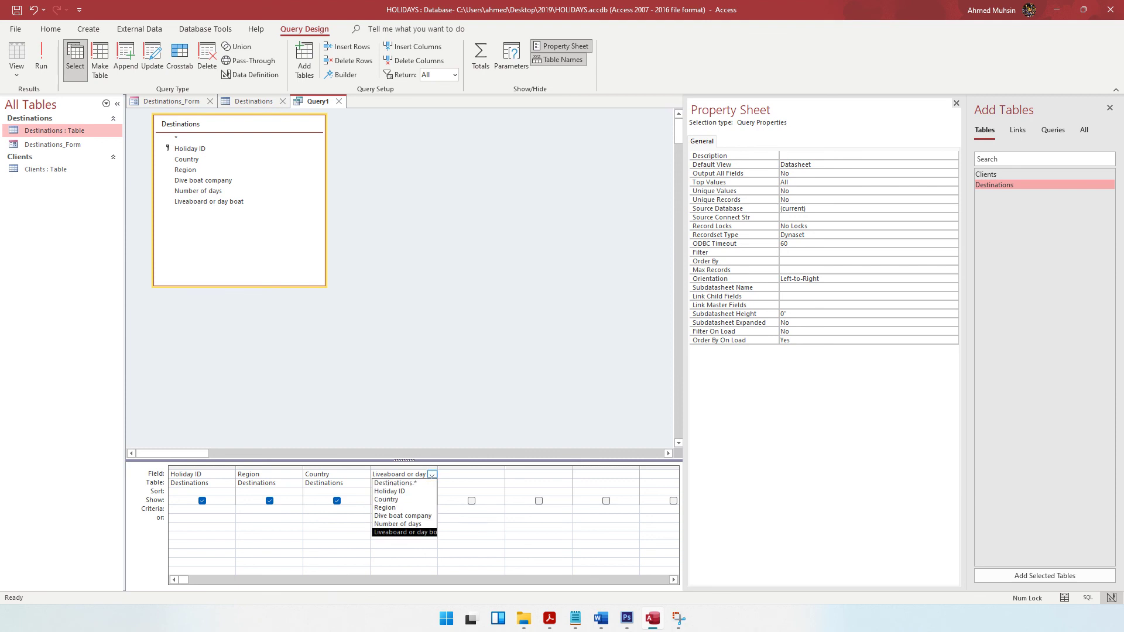
key("Return")
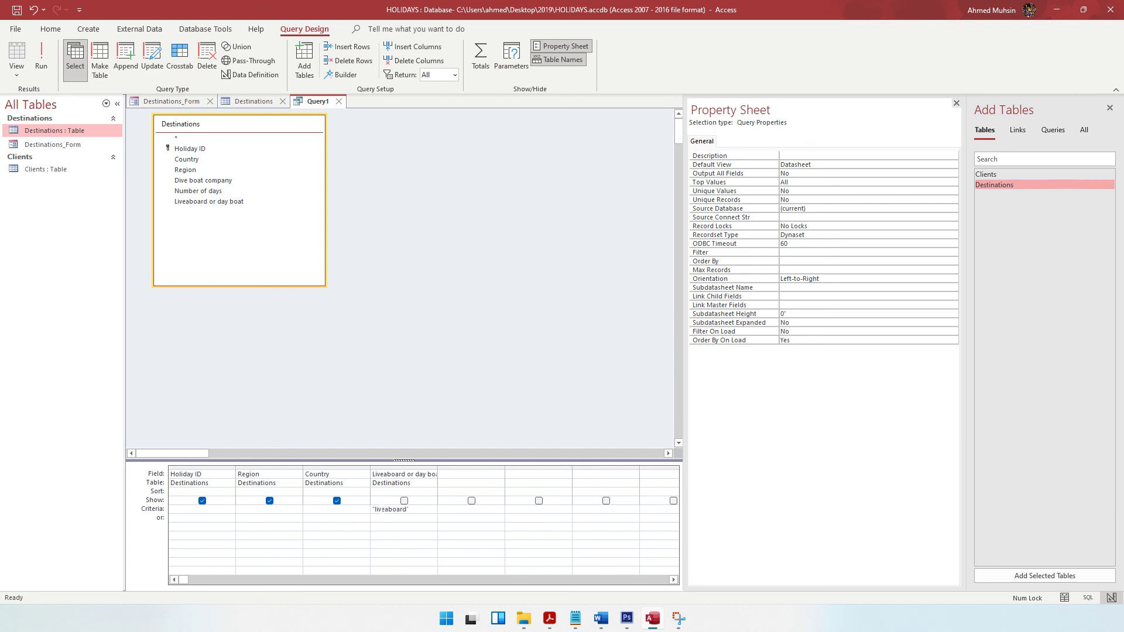
Step: Check the duration condition in the exam PDF, and add Number of days as a hidden query field with the criterion 7
left_click(550, 618)
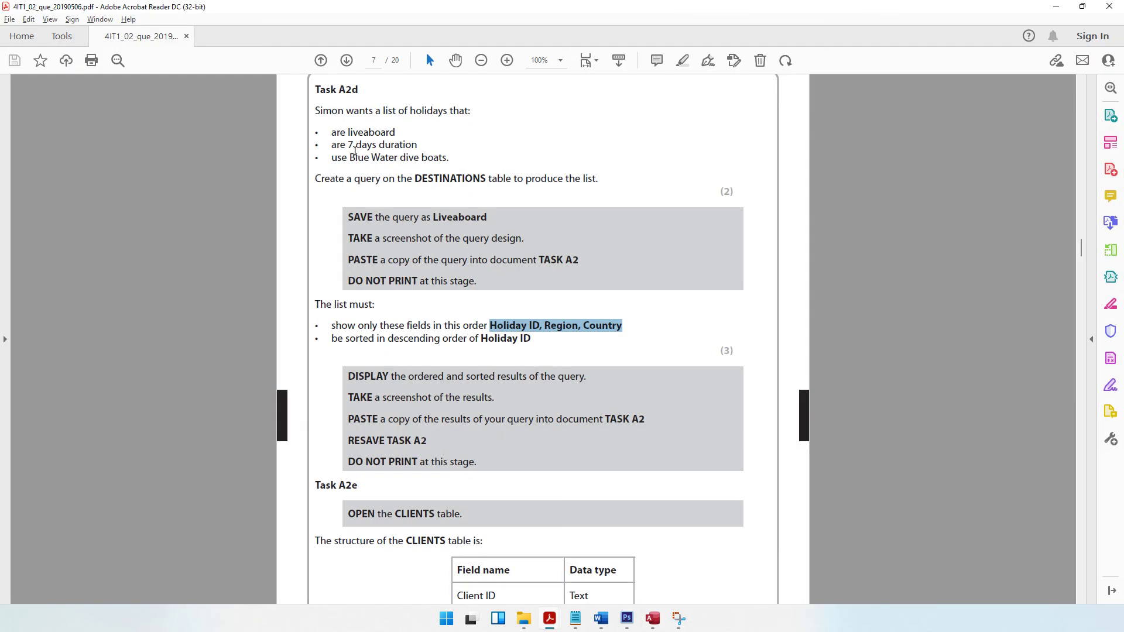
left_click_drag(349, 146, 412, 147)
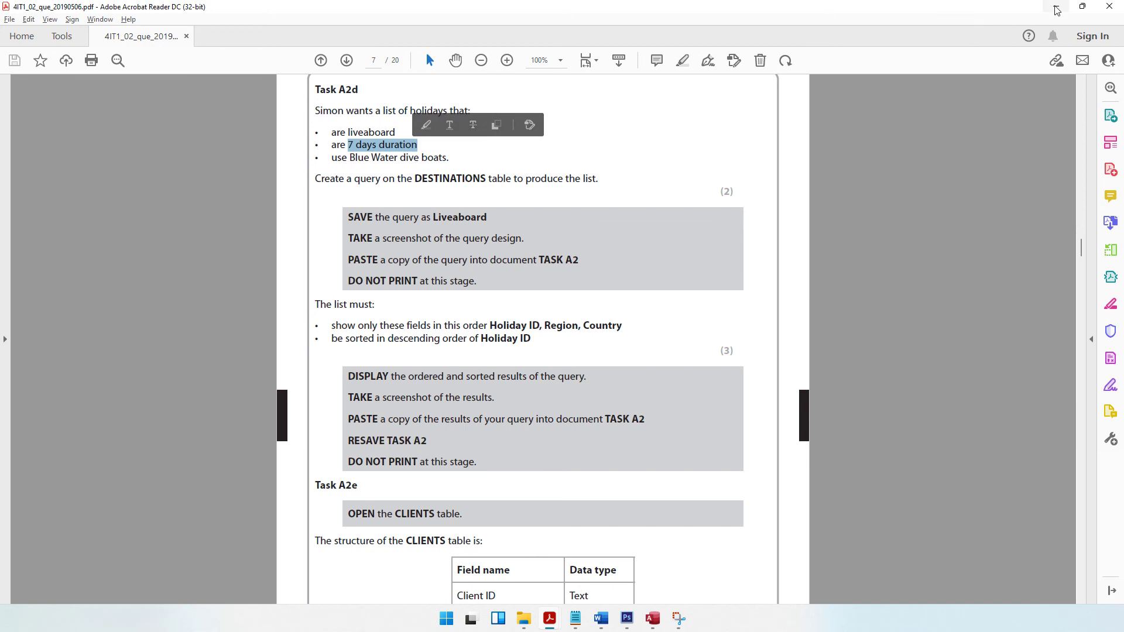
key("alt+Tab")
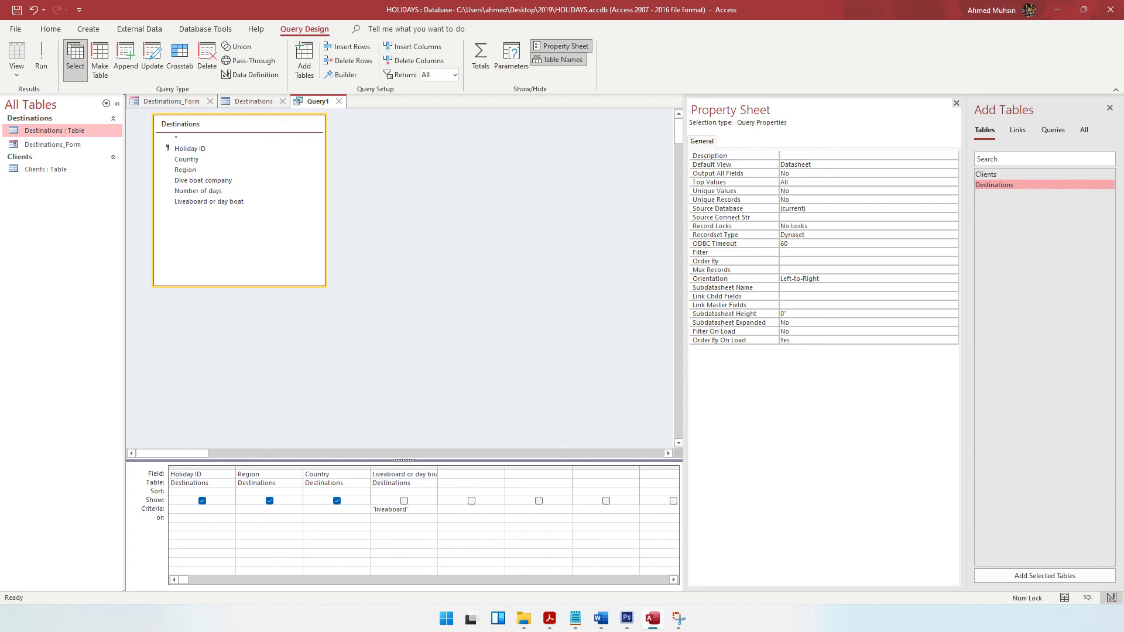
double_click(202, 192)
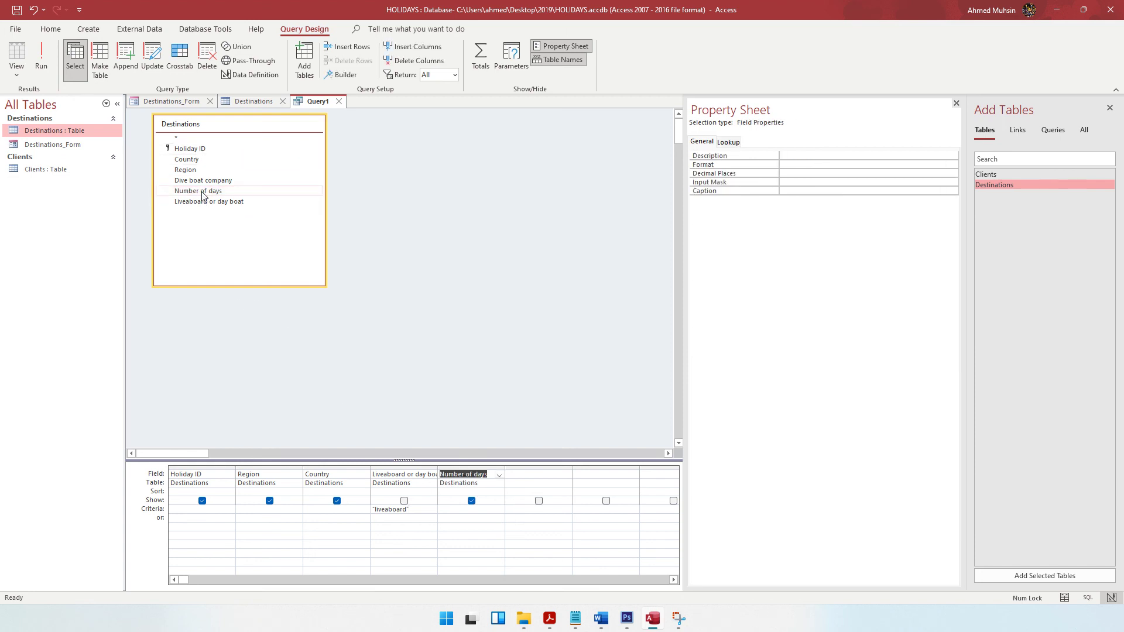
left_click(471, 501)
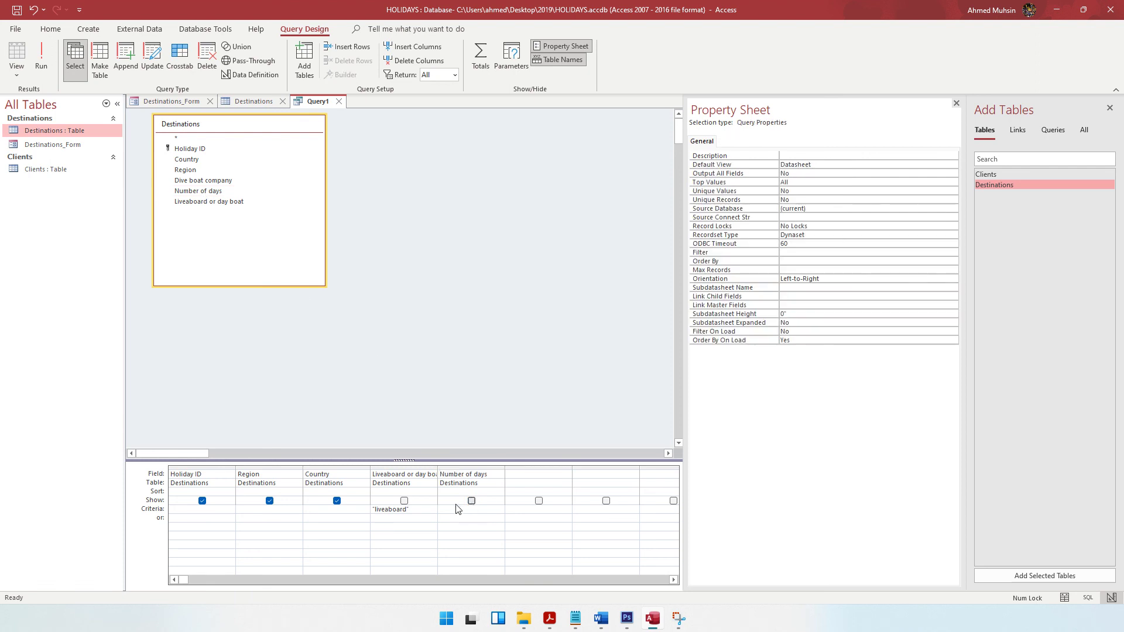
type("7")
Step: Check the dive boat condition in the exam PDF, and add Dive boat company as a hidden query field with the criterion "Blue Water"
left_click(549, 618)
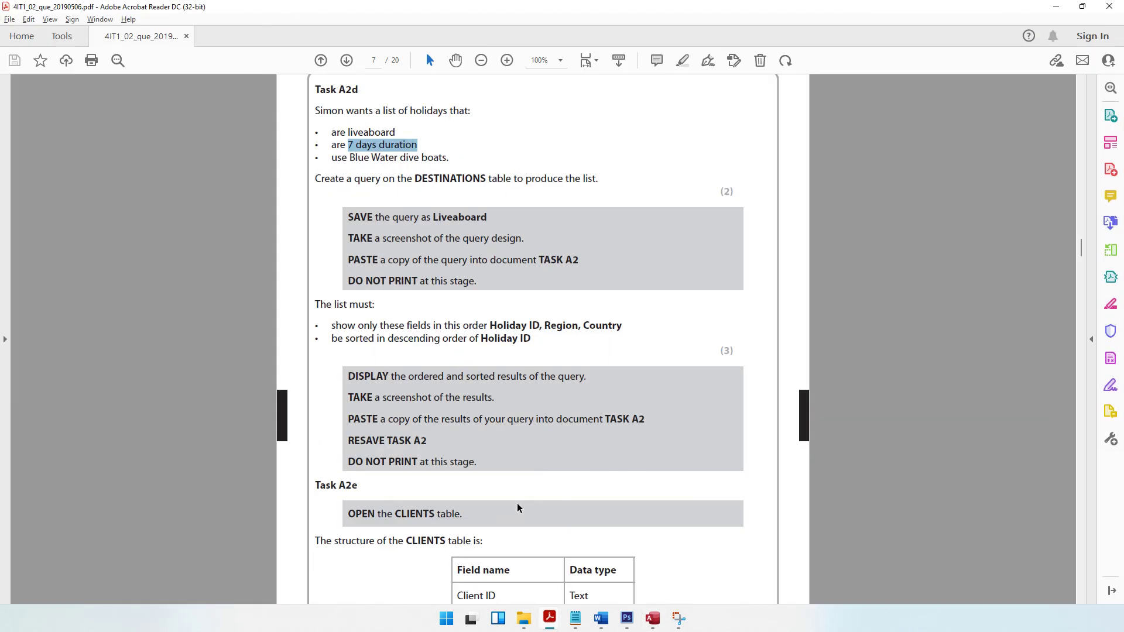
left_click_drag(349, 158, 418, 158)
left_click(1057, 7)
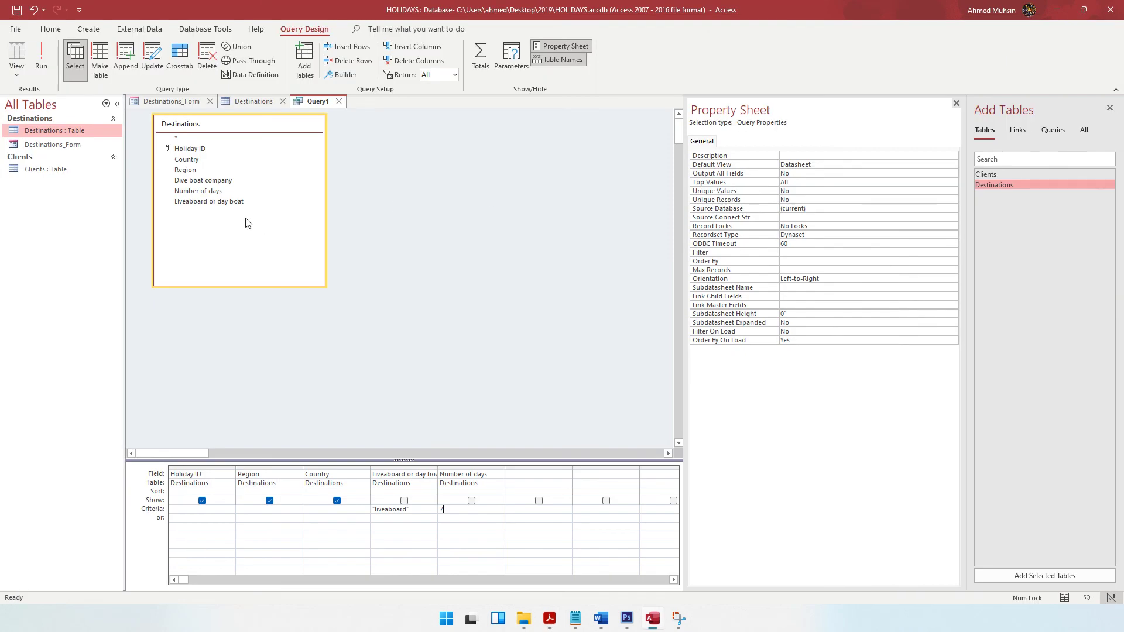
double_click(219, 185)
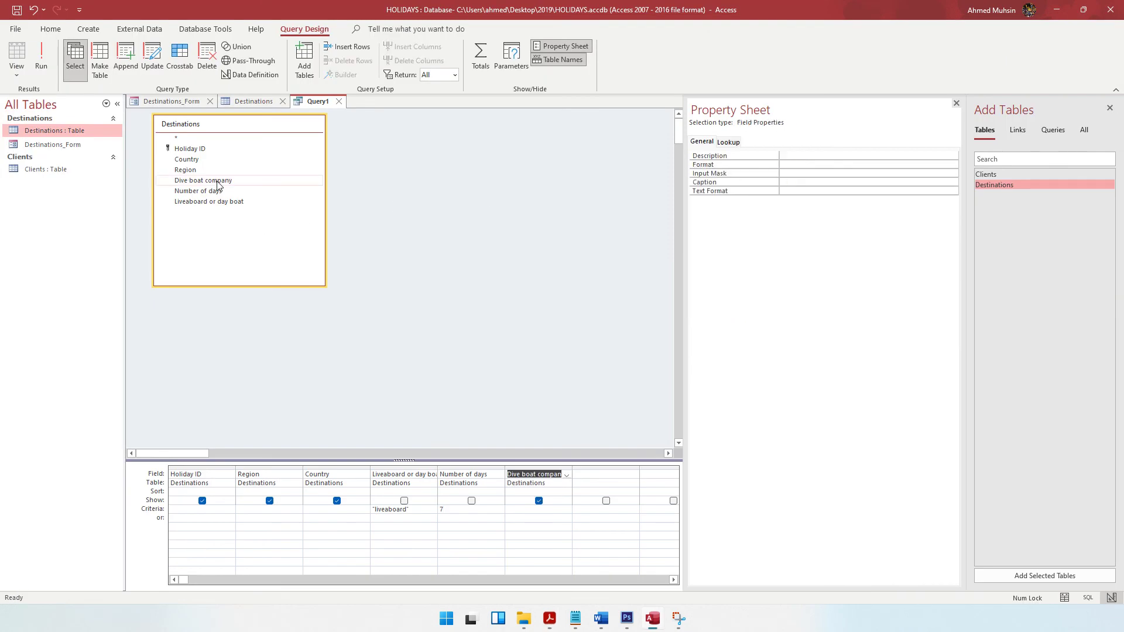
left_click(538, 501)
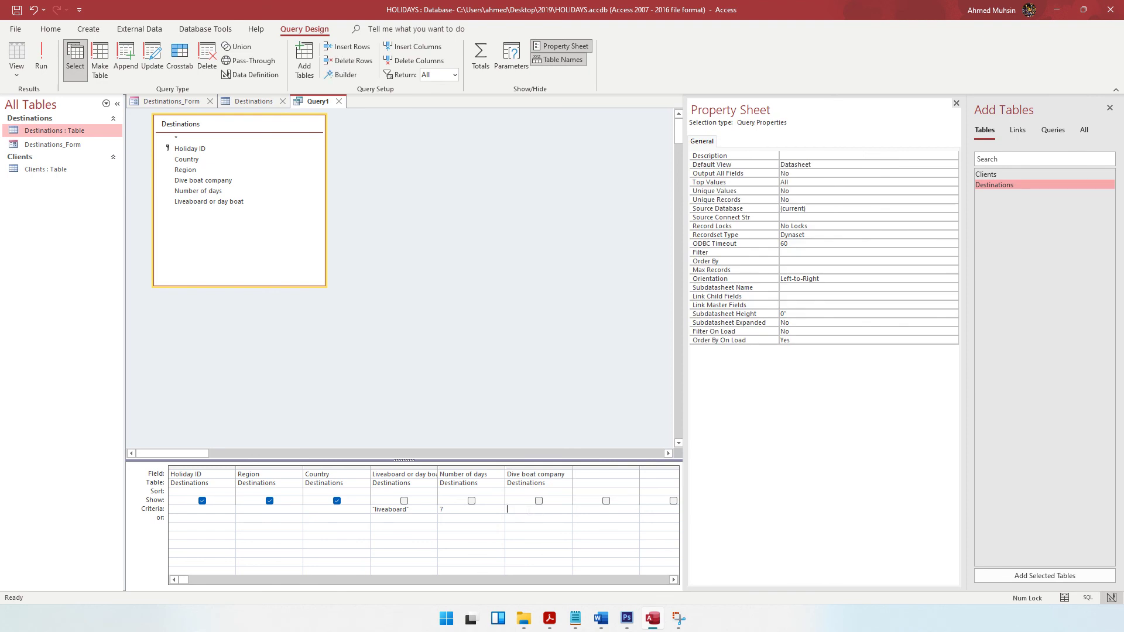
left_click(530, 510)
type("\"Blue Water")
Step: Look up the Blue Water company names in the Destinations table and replace the Dive boat company criterion with "Blue Water I" copied from there
left_click(251, 102)
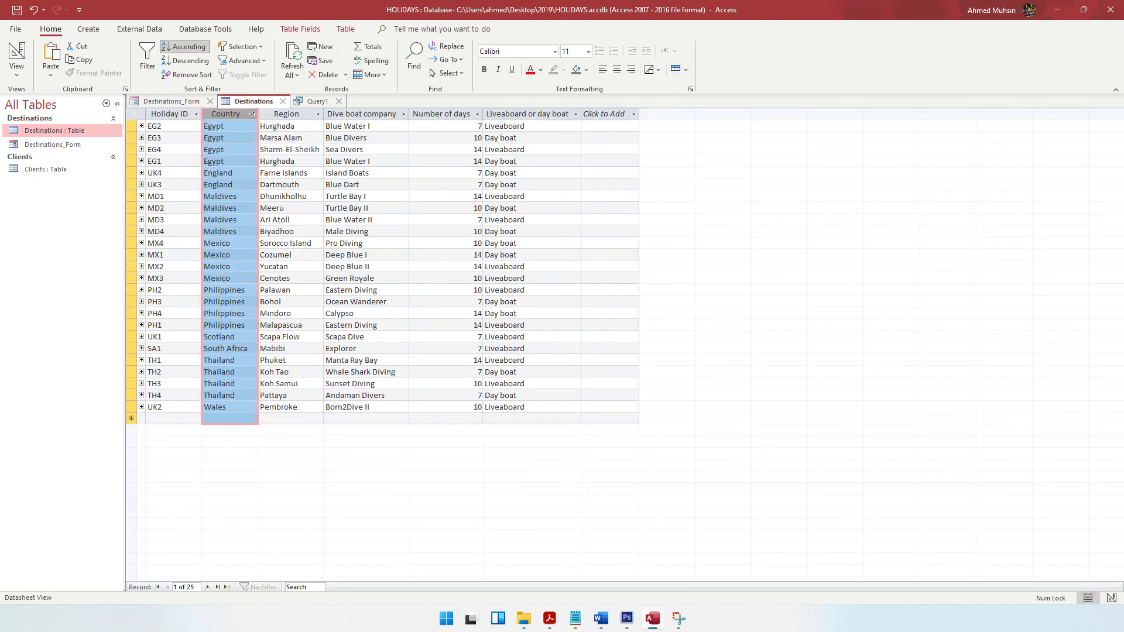
left_click(362, 117)
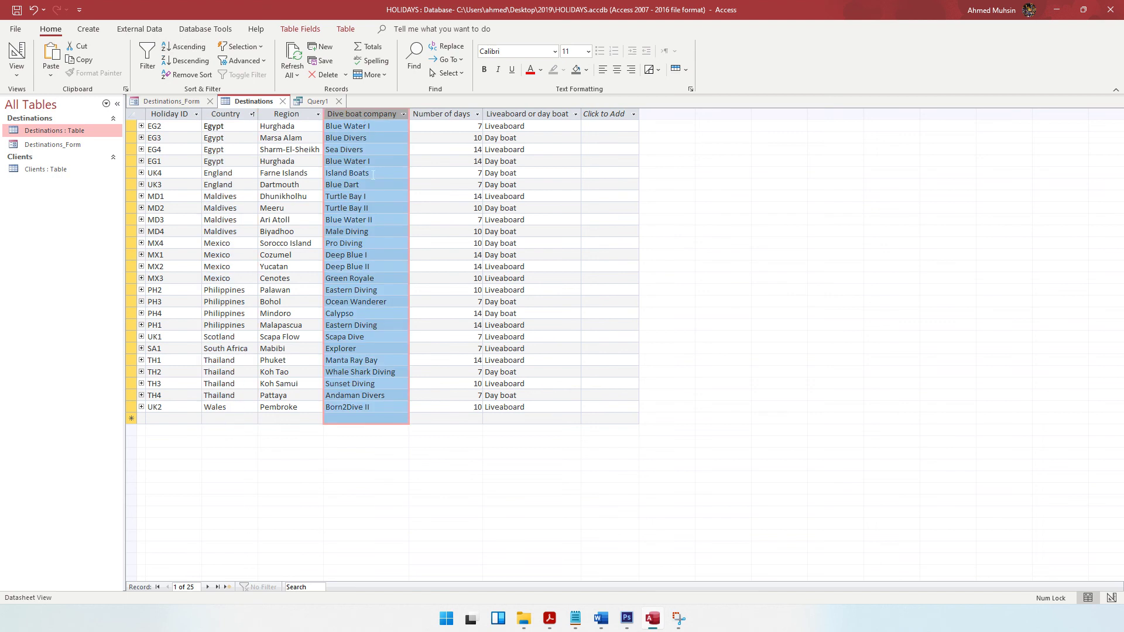
left_click(376, 128)
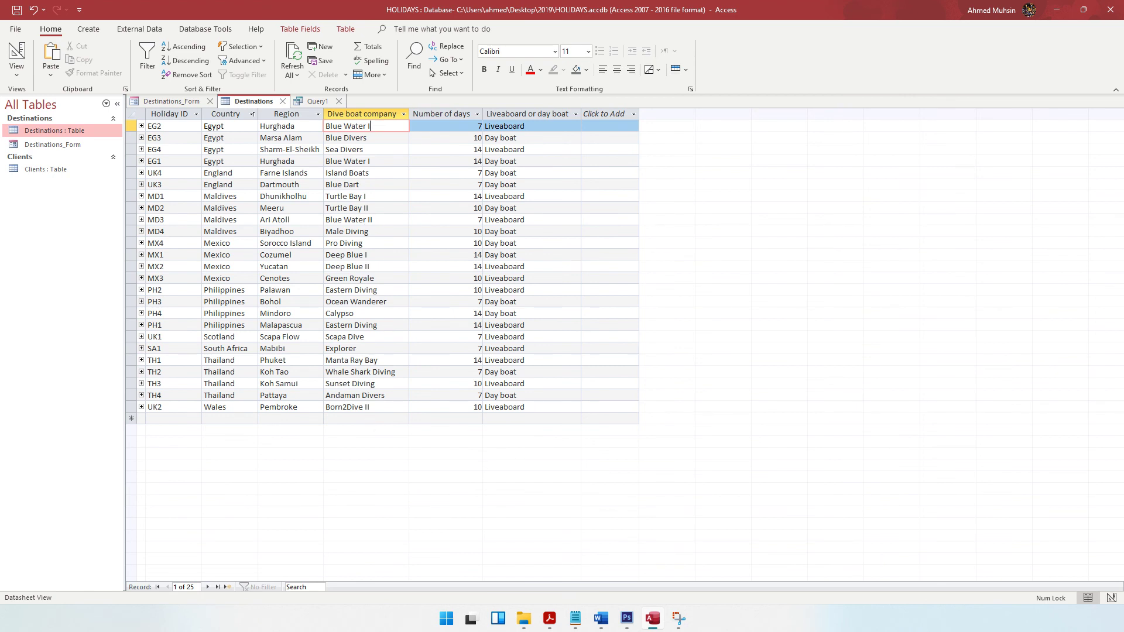
left_click(375, 220)
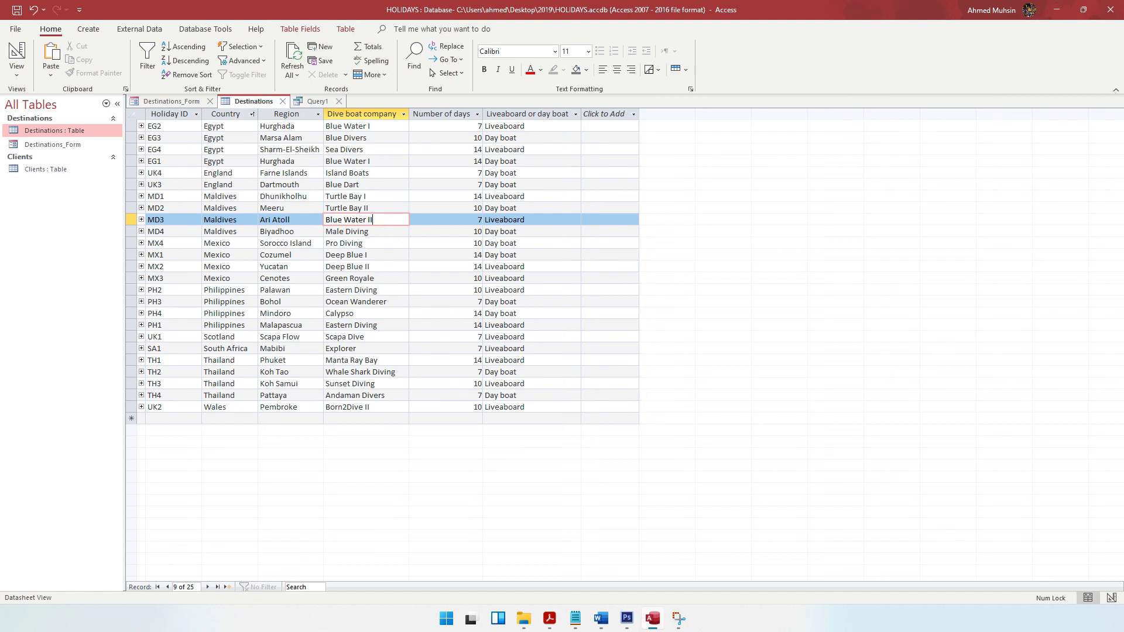
left_click_drag(371, 126, 325, 126)
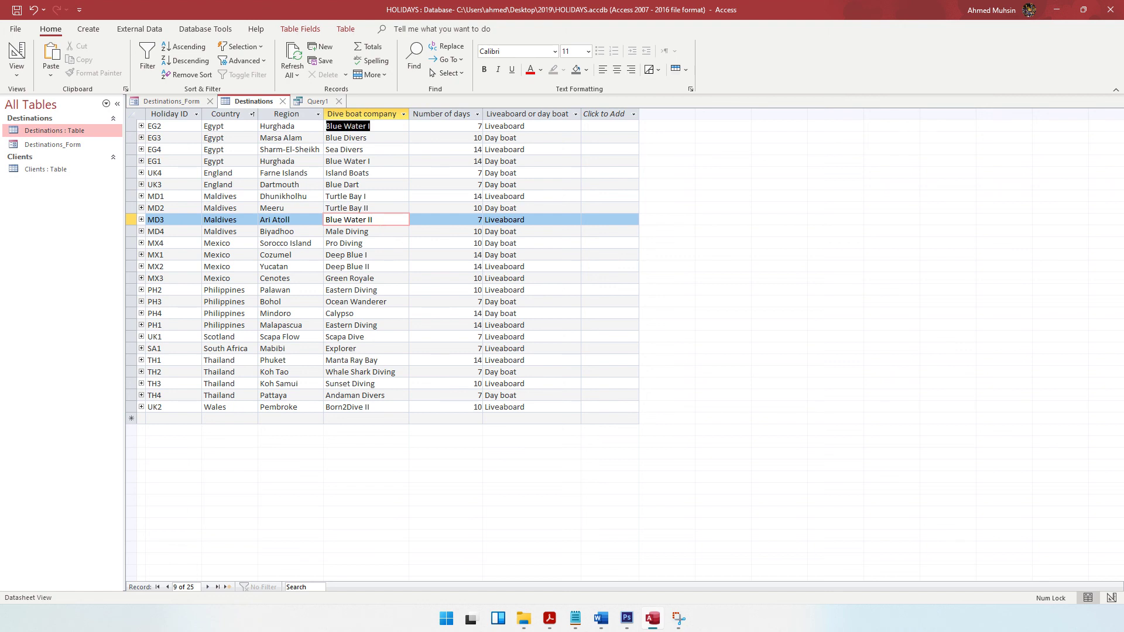
right_click(332, 125)
left_click(351, 151)
left_click(305, 104)
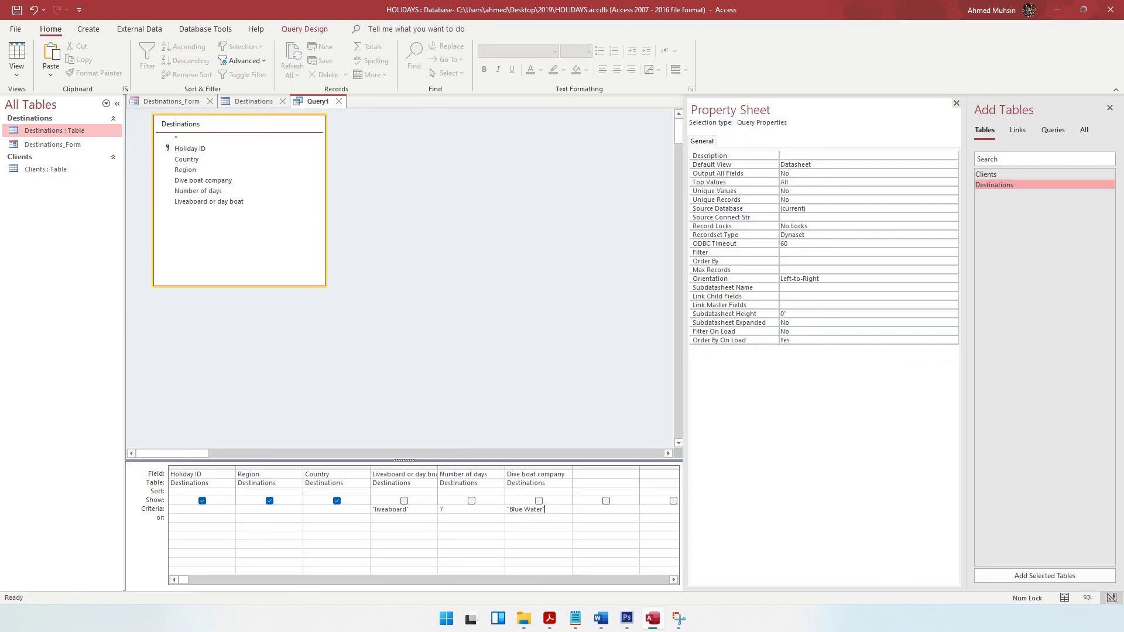
left_click_drag(546, 509, 496, 509)
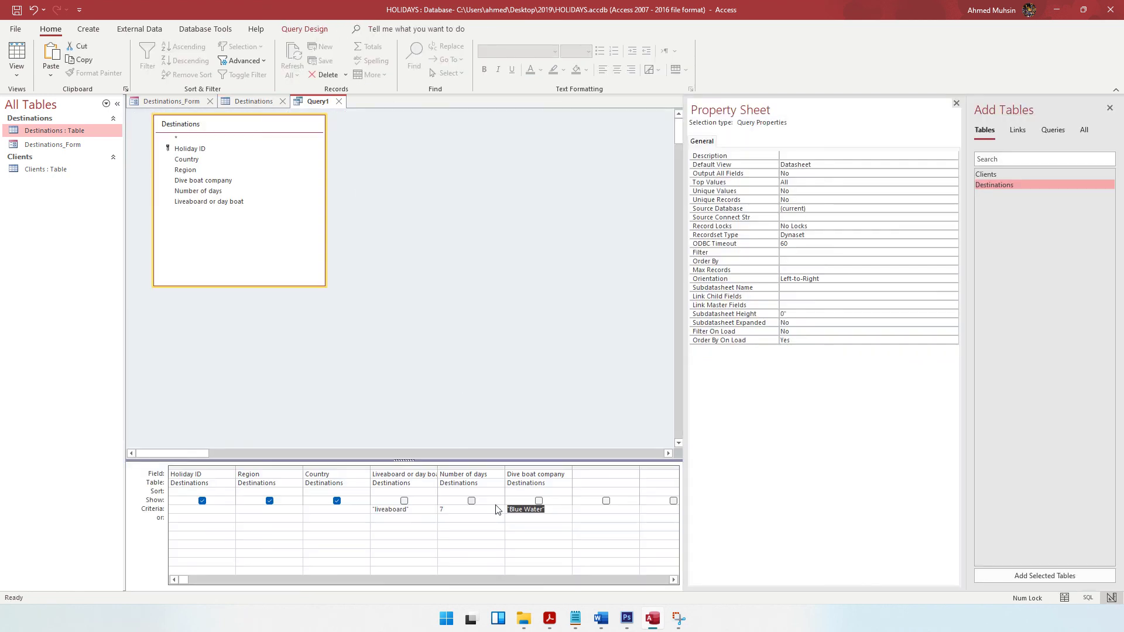
type("\"")
key("ctrl+v")
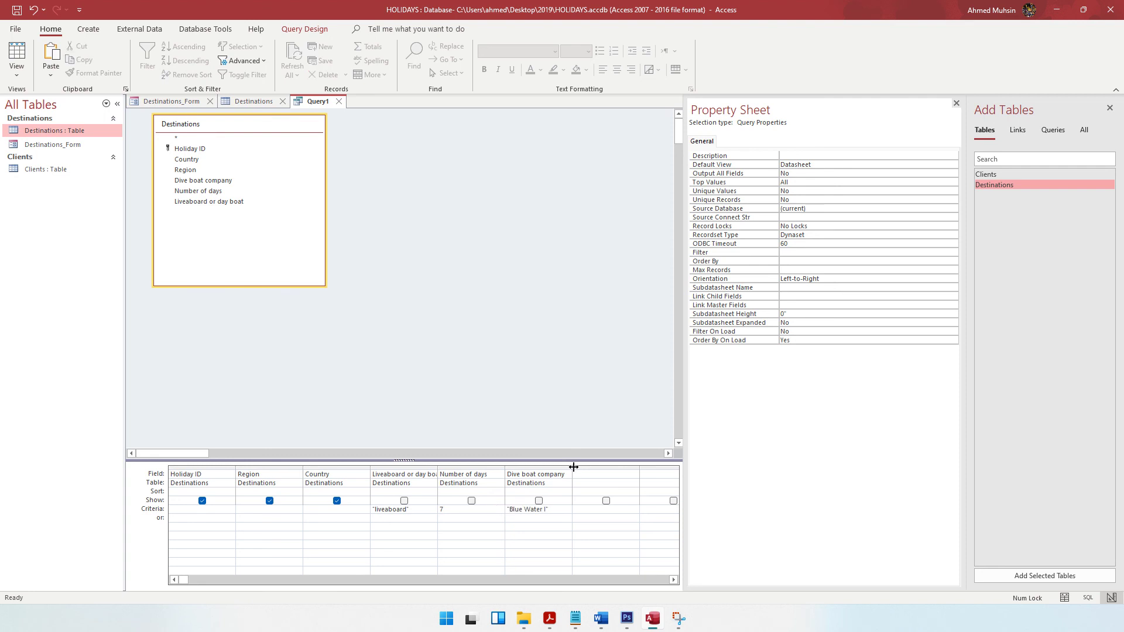
Step: Widen the Dive boat company column and extend its criterion with or "Blue Water II", copying the name from the Destinations table
left_click_drag(574, 466, 613, 467)
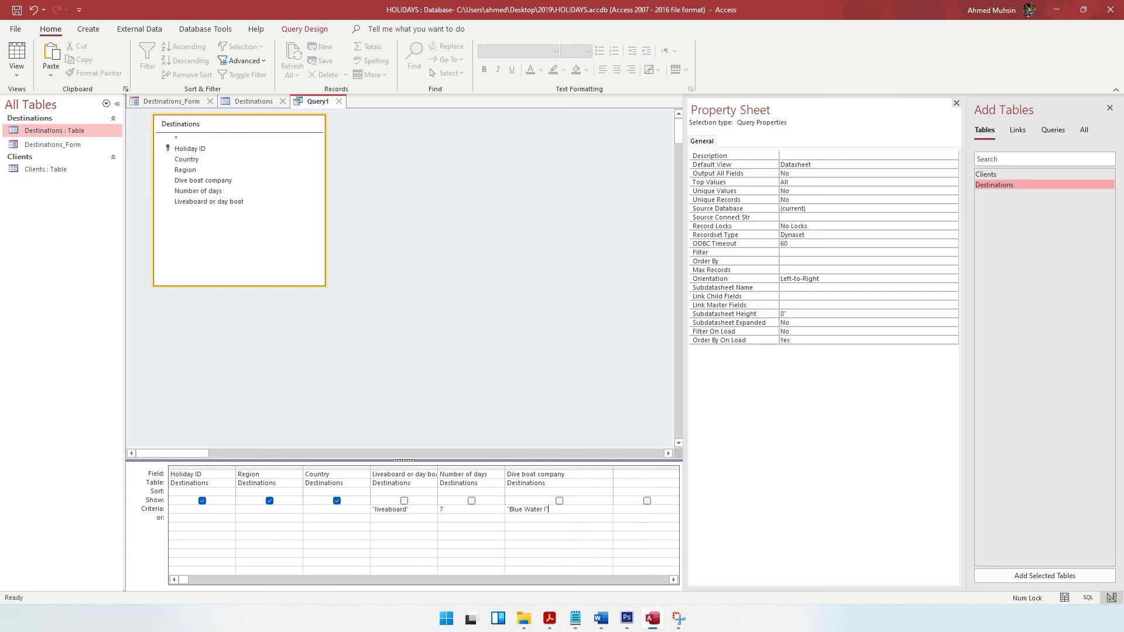
type("or")
left_click(247, 101)
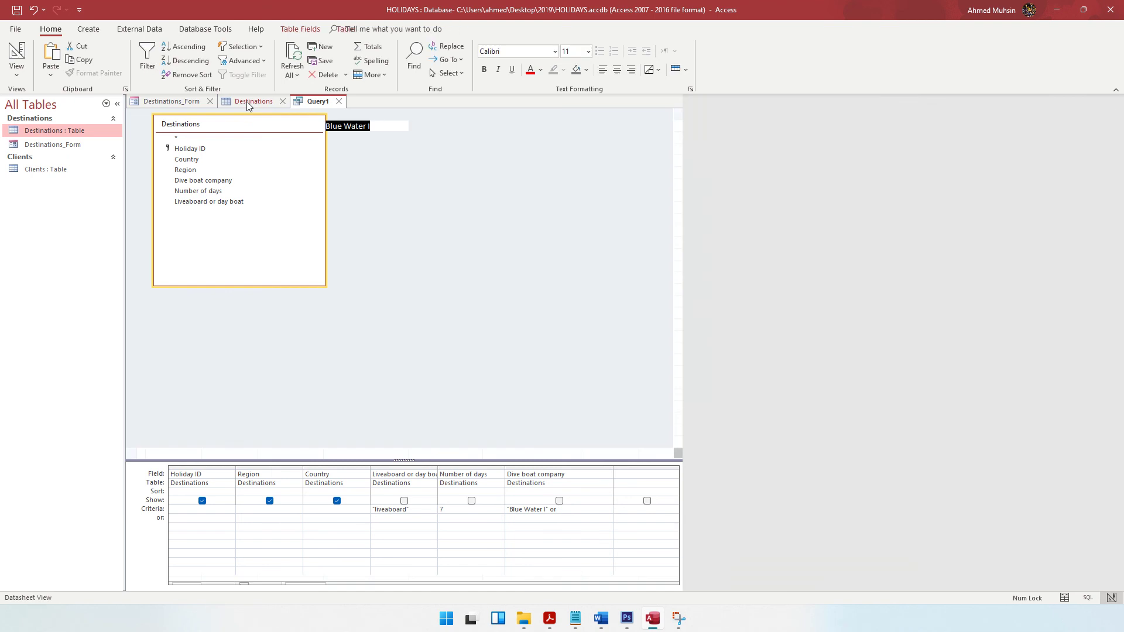
left_click_drag(326, 219, 372, 220)
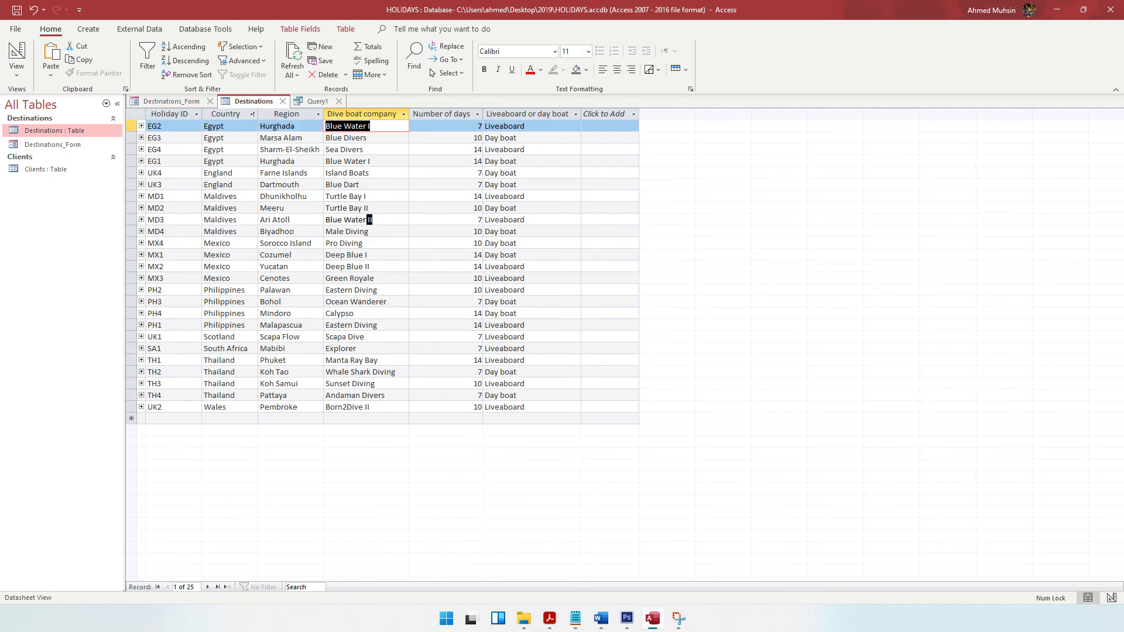
right_click(347, 222)
left_click(376, 246)
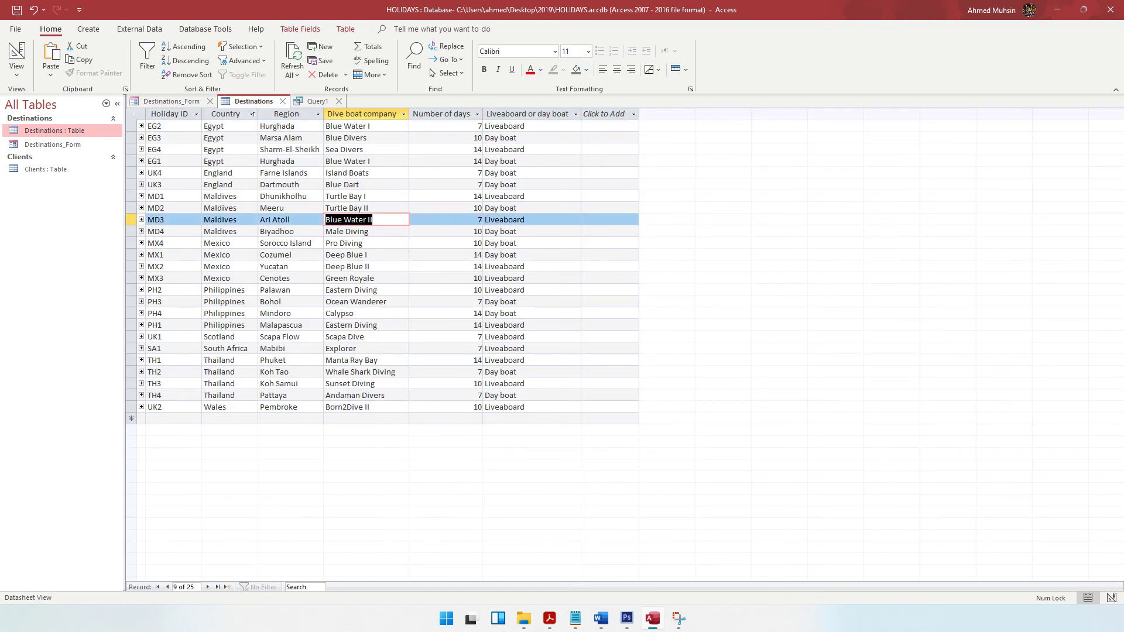
left_click(322, 103)
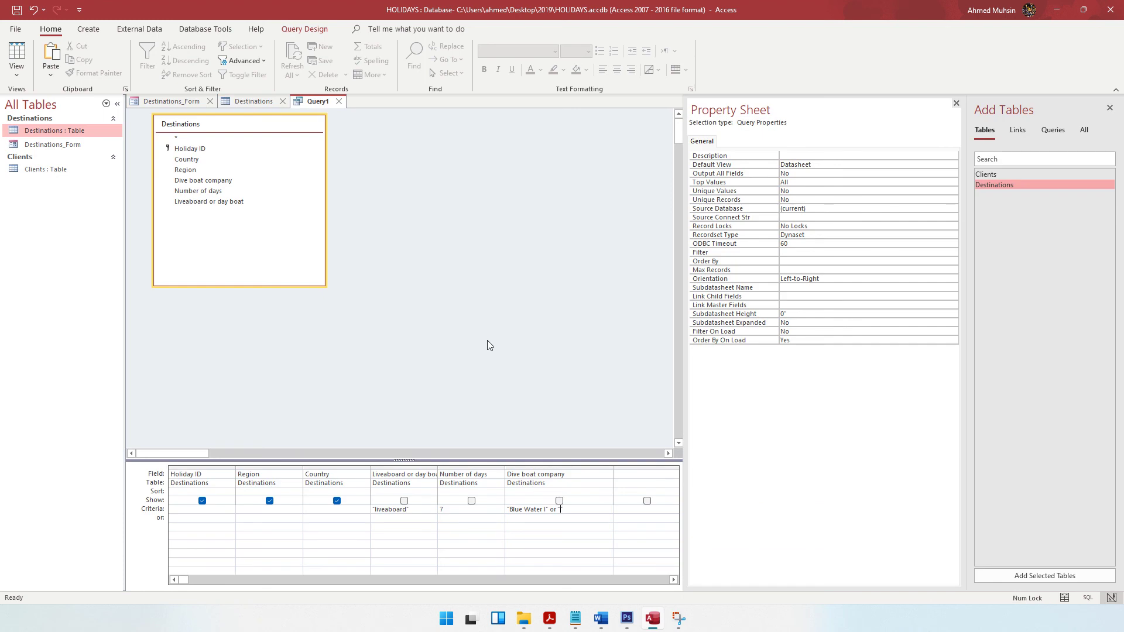
key("ctrl+v")
Step: Check the sort order required for the Task A2d list in the exam PDF and return to the query design in Access
left_click(549, 618)
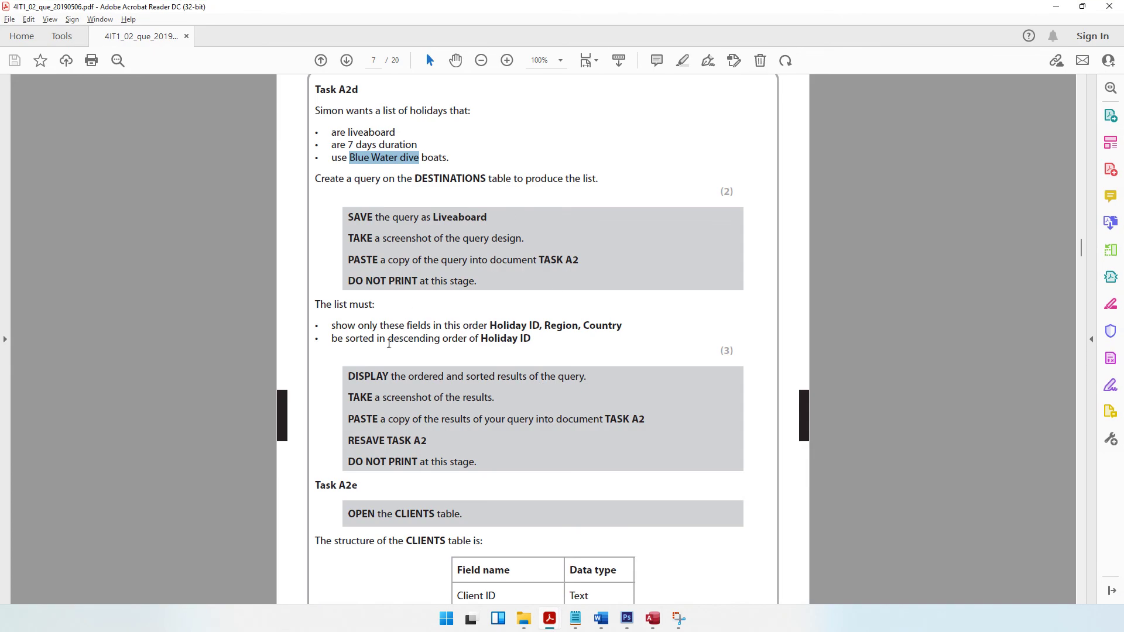
left_click_drag(388, 338, 524, 350)
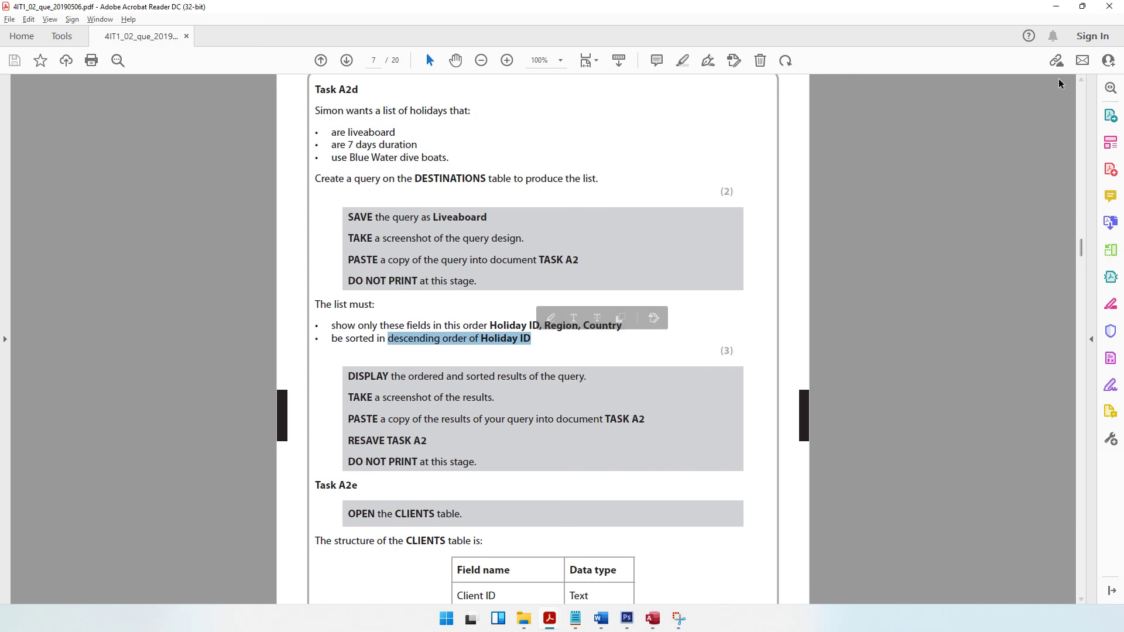
left_click(1056, 7)
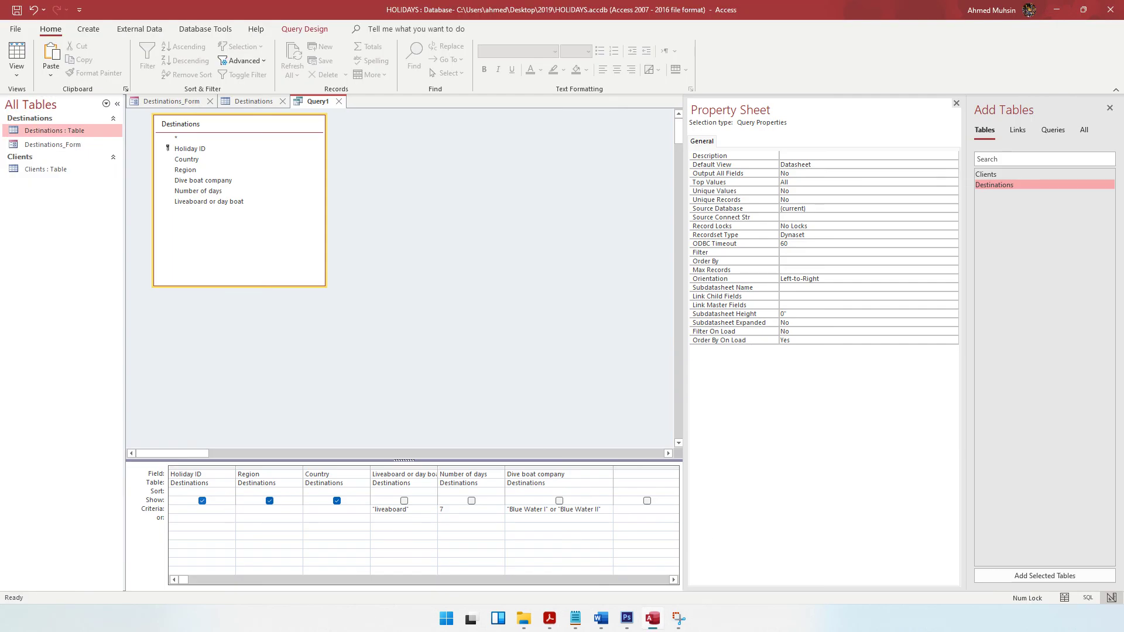
Step: Sort the query by Holiday ID in descending order as the exam PDF requires, and run it in Access
left_click(202, 492)
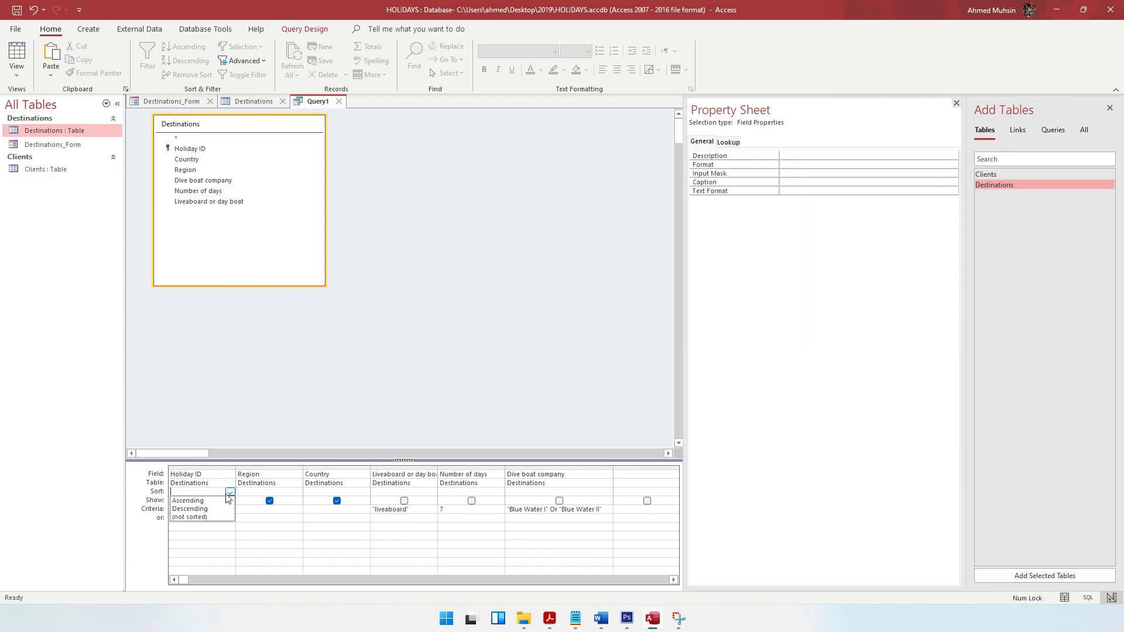
left_click(194, 511)
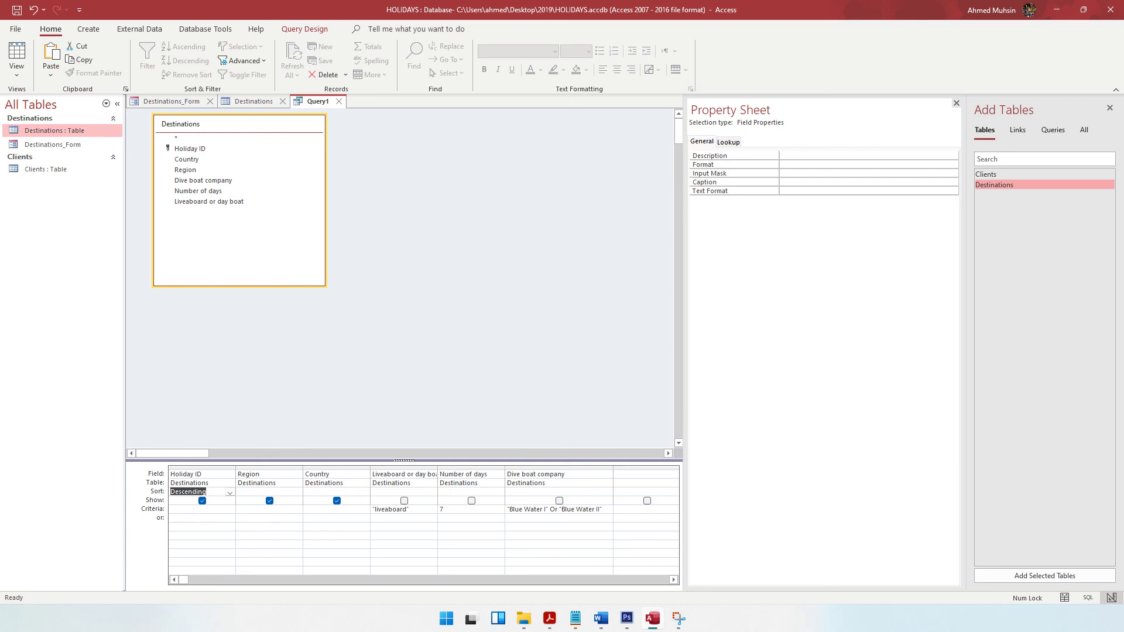
left_click(551, 619)
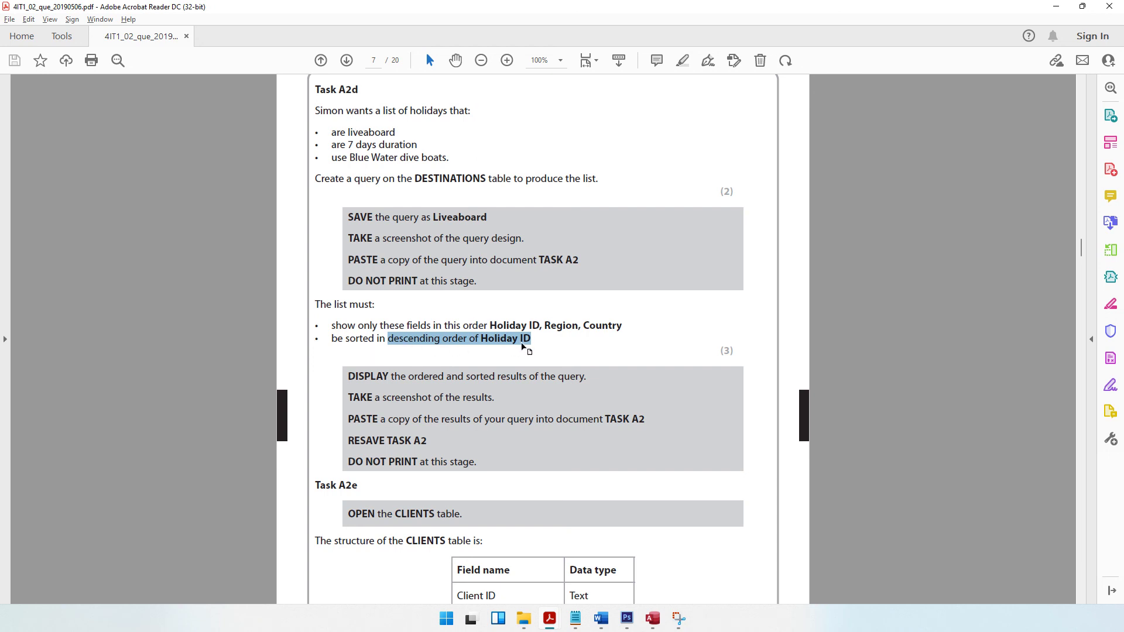
left_click(1056, 7)
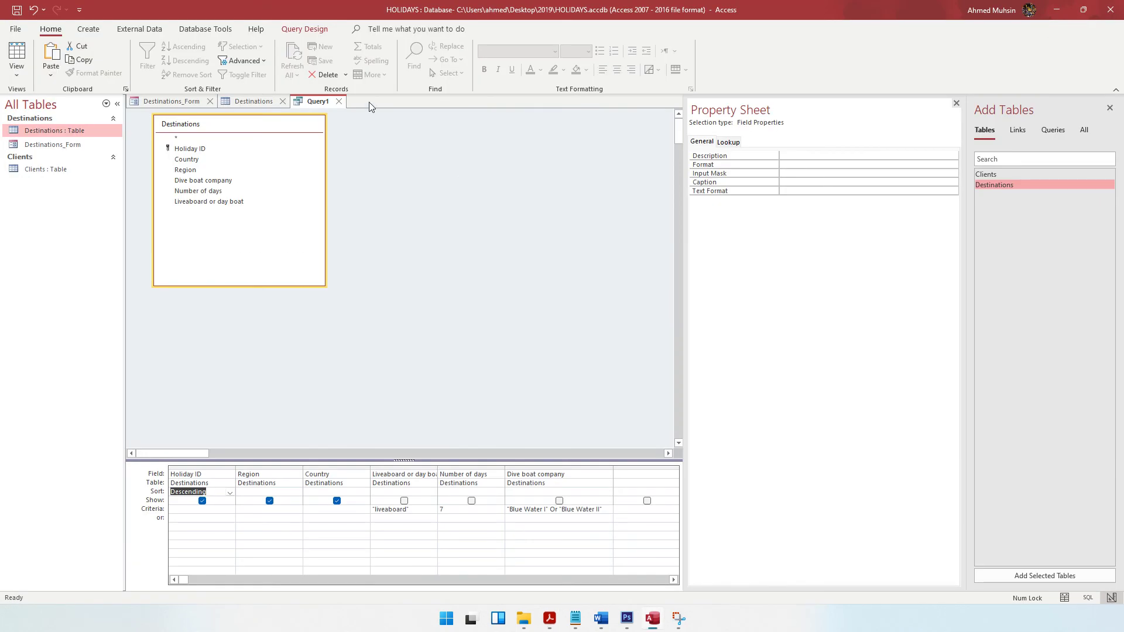
left_click(304, 29)
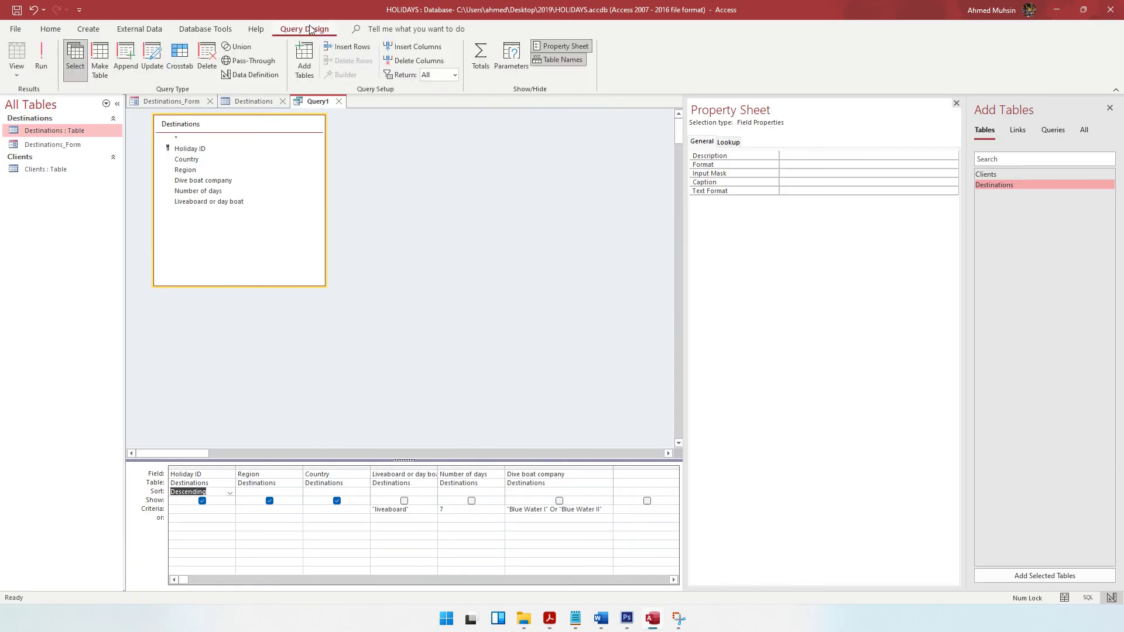
left_click(41, 65)
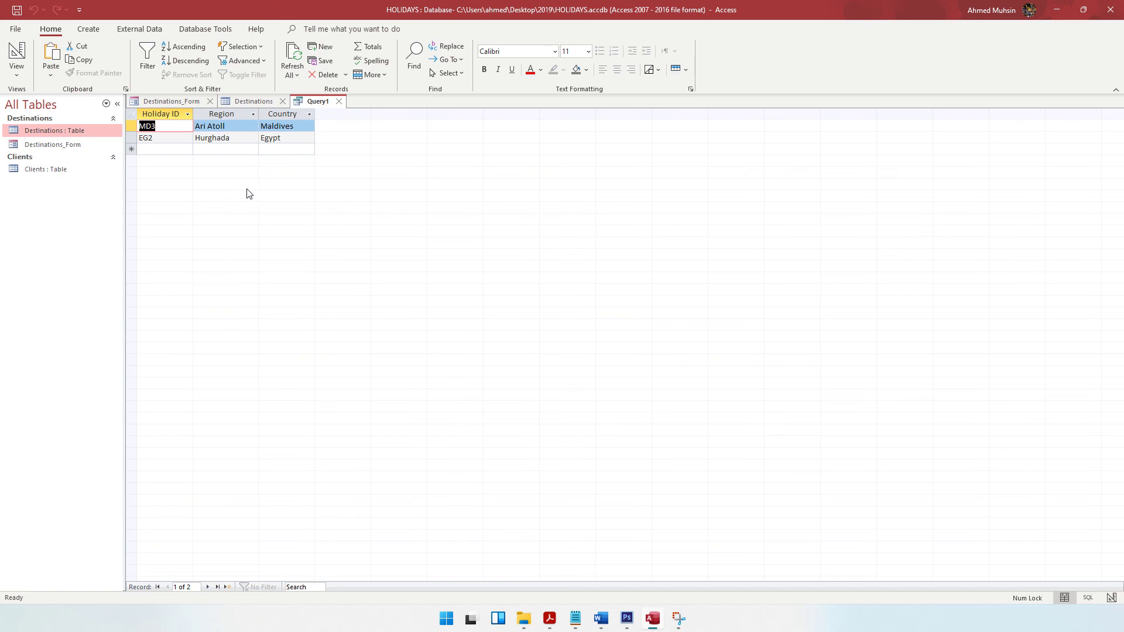
Step: Check the required query name in the exam PDF and save the query in Access as Liveaboard
left_click(550, 621)
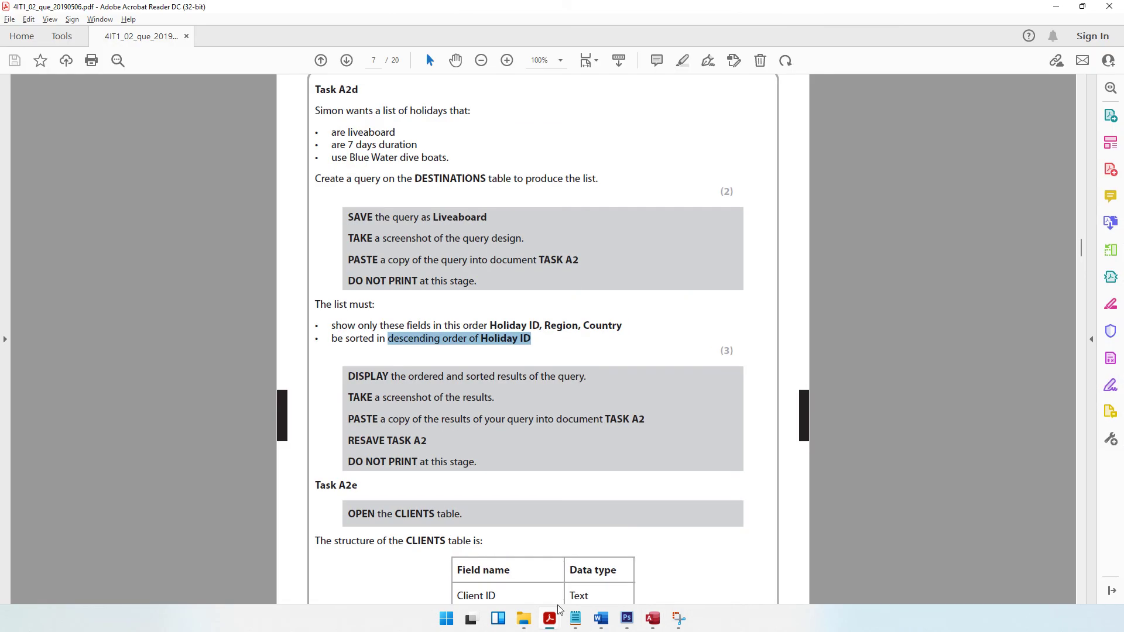
left_click_drag(432, 217, 492, 218)
key("alt+Tab")
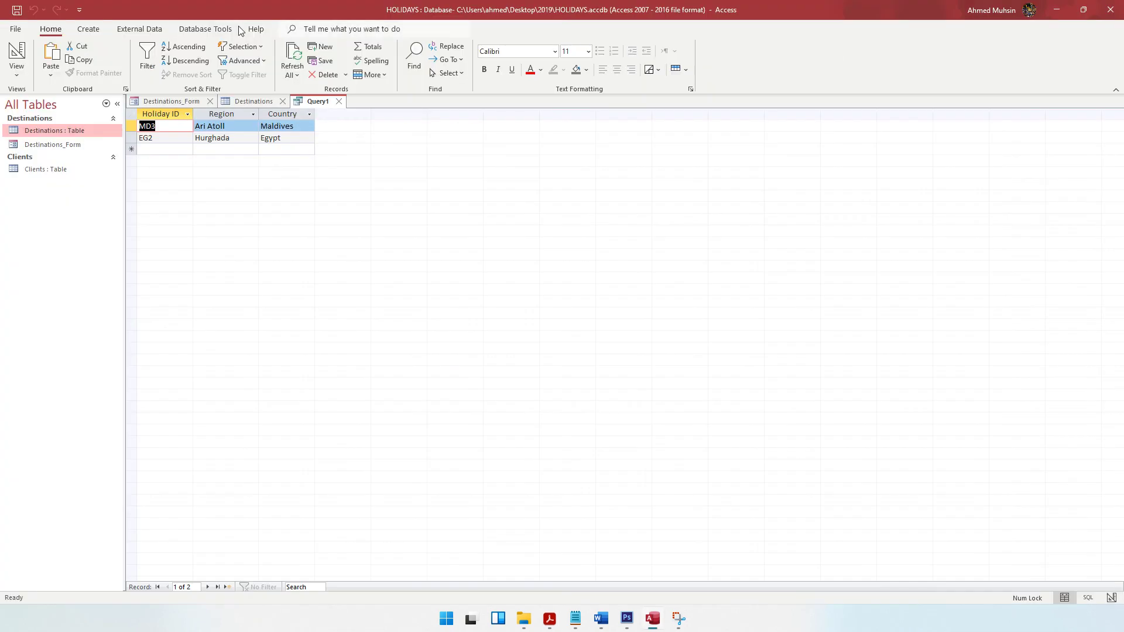
left_click(17, 10)
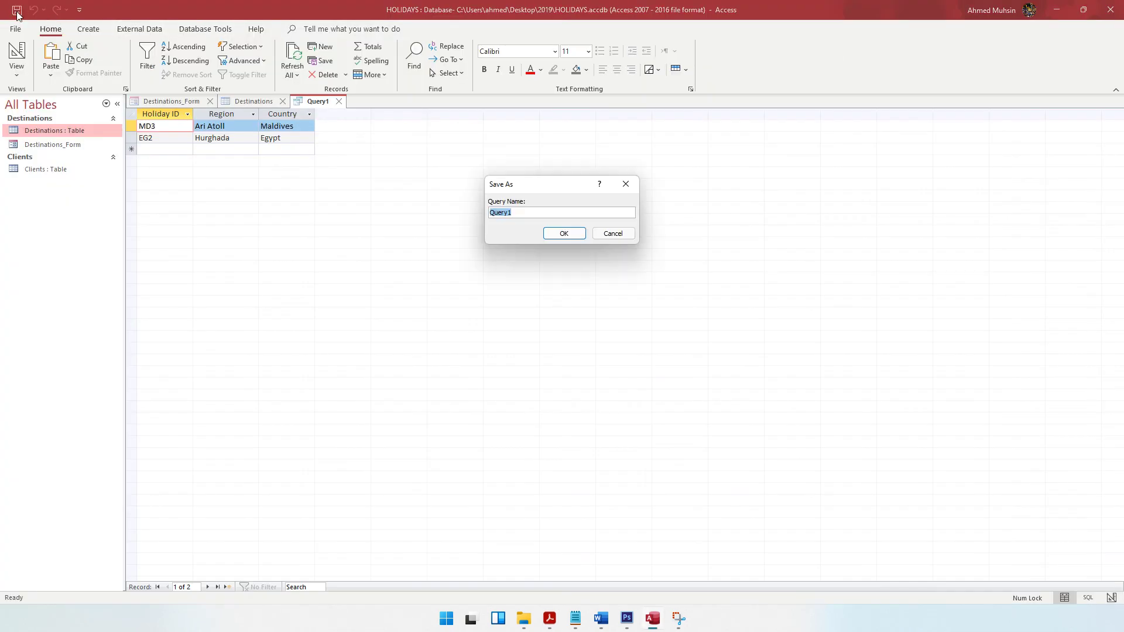
type("Liveaboard")
key("Return")
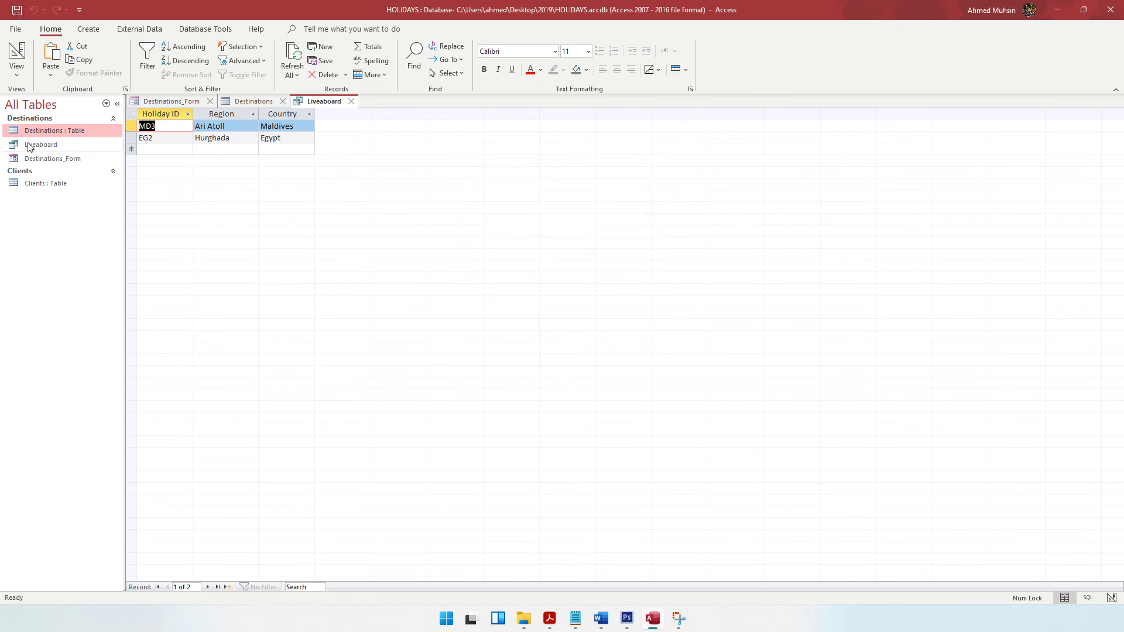
Step: Review the exam PDF's Task A2d instructions on screenshots, pasting and resaving TASK A2, and the Task A2e instructions on the CLIENTS table
left_click(549, 618)
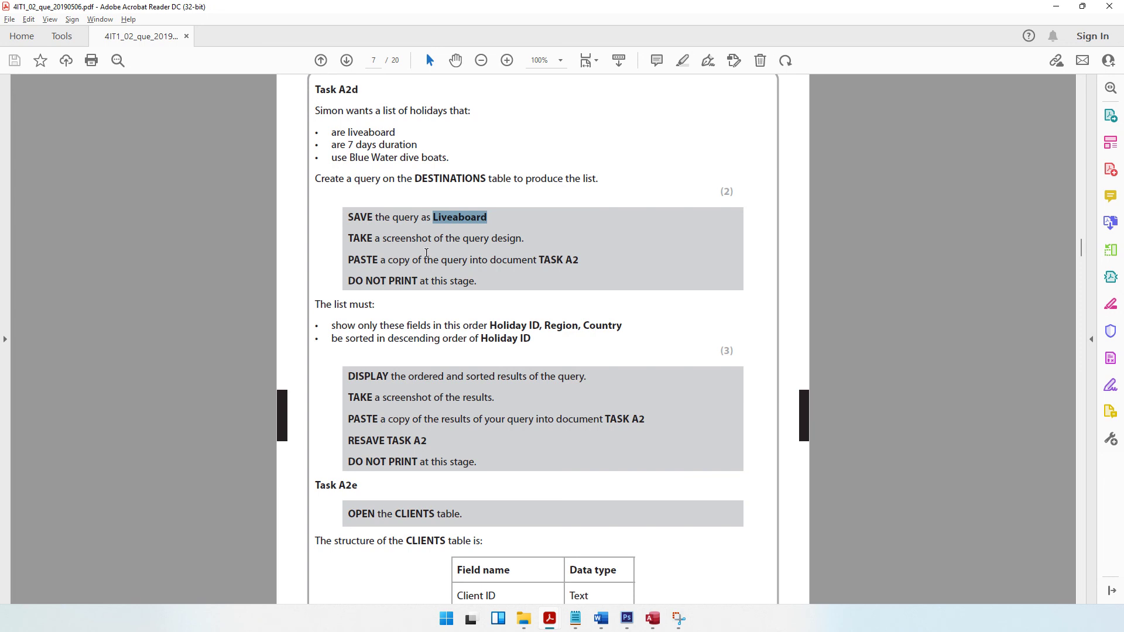
left_click_drag(539, 260, 580, 261)
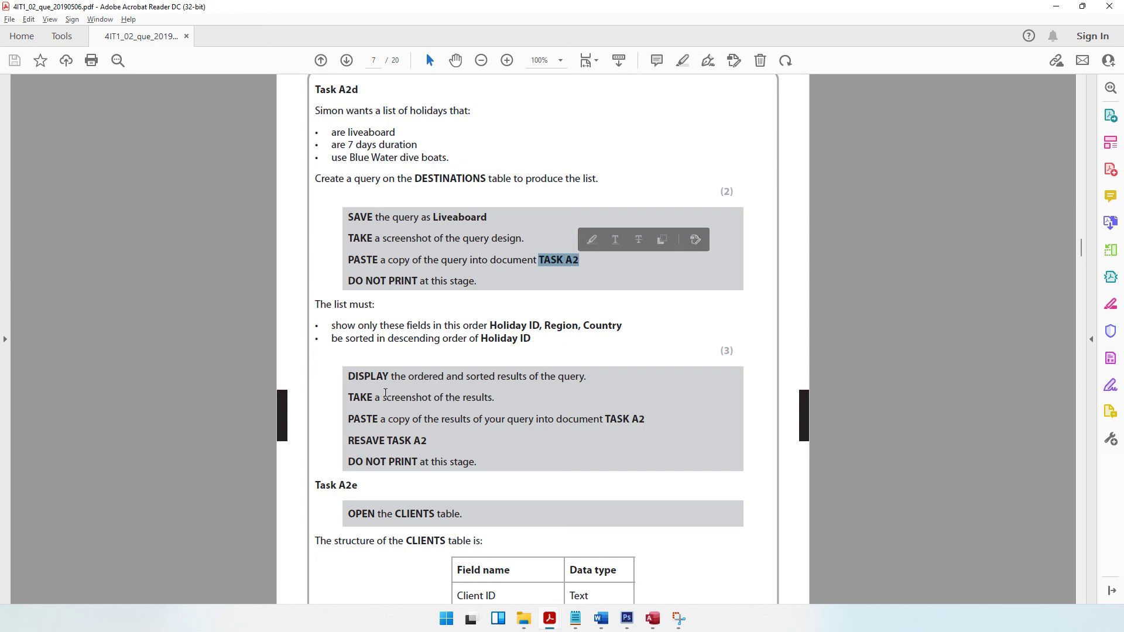
left_click_drag(349, 381, 600, 377)
left_click_drag(382, 398, 494, 400)
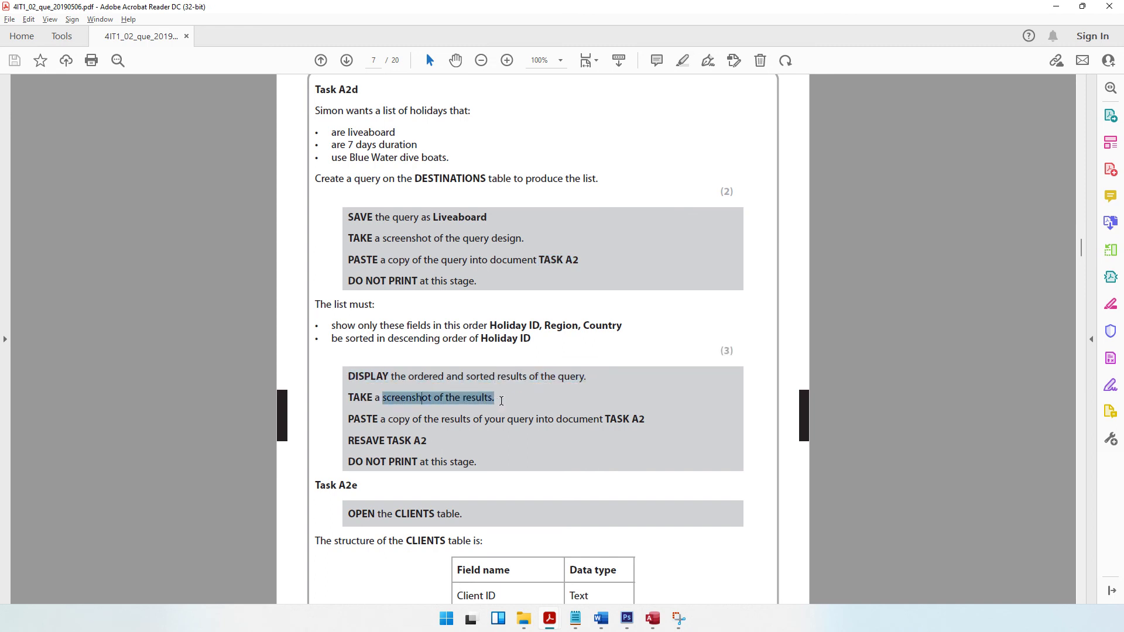
left_click_drag(389, 420, 656, 430)
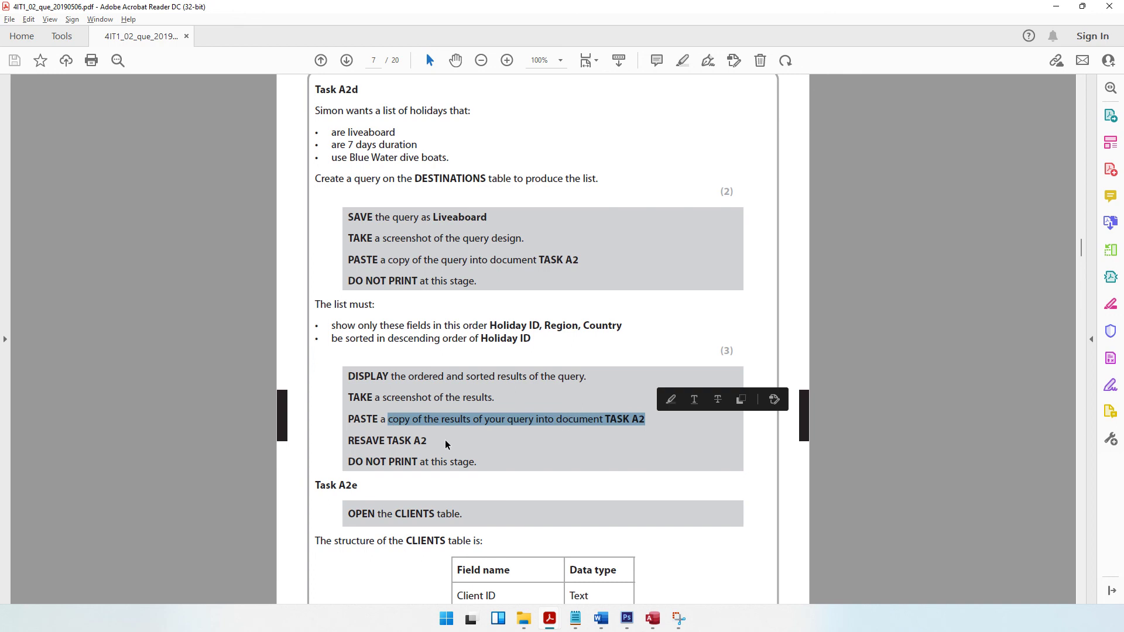
left_click_drag(445, 440, 468, 442)
scroll(514, 450, "down", 3)
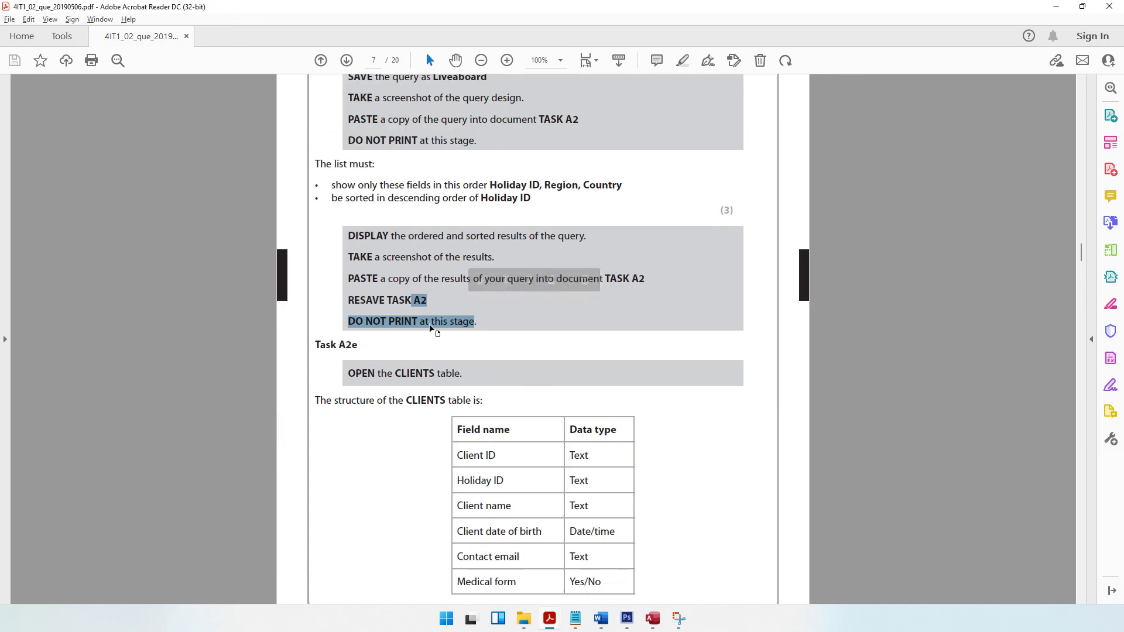
left_click_drag(351, 265, 359, 268)
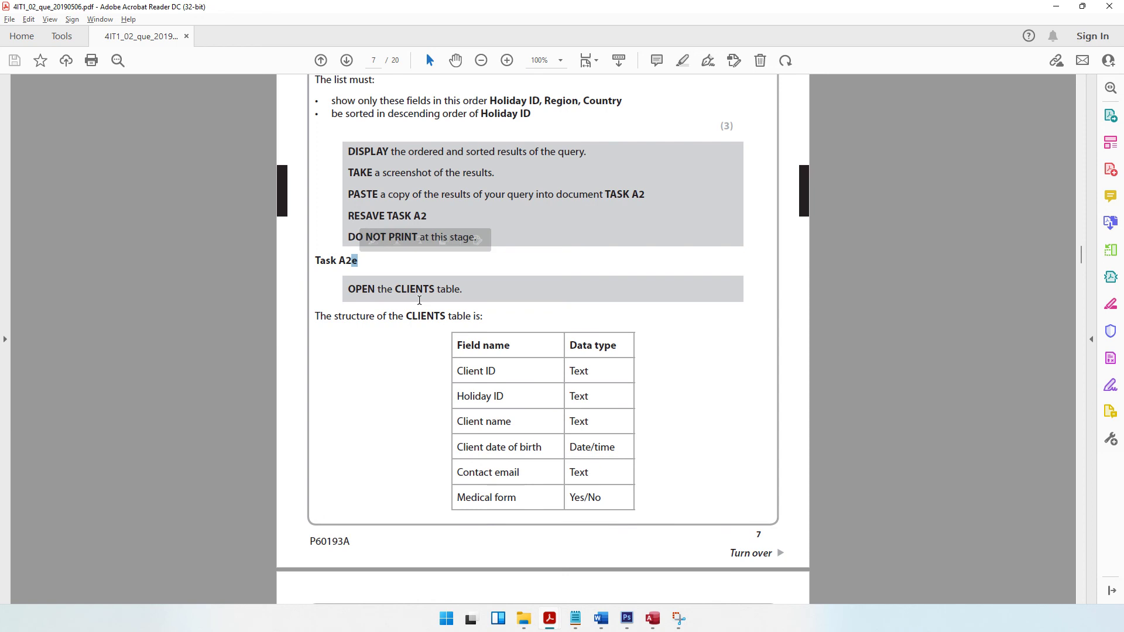
left_click(362, 271)
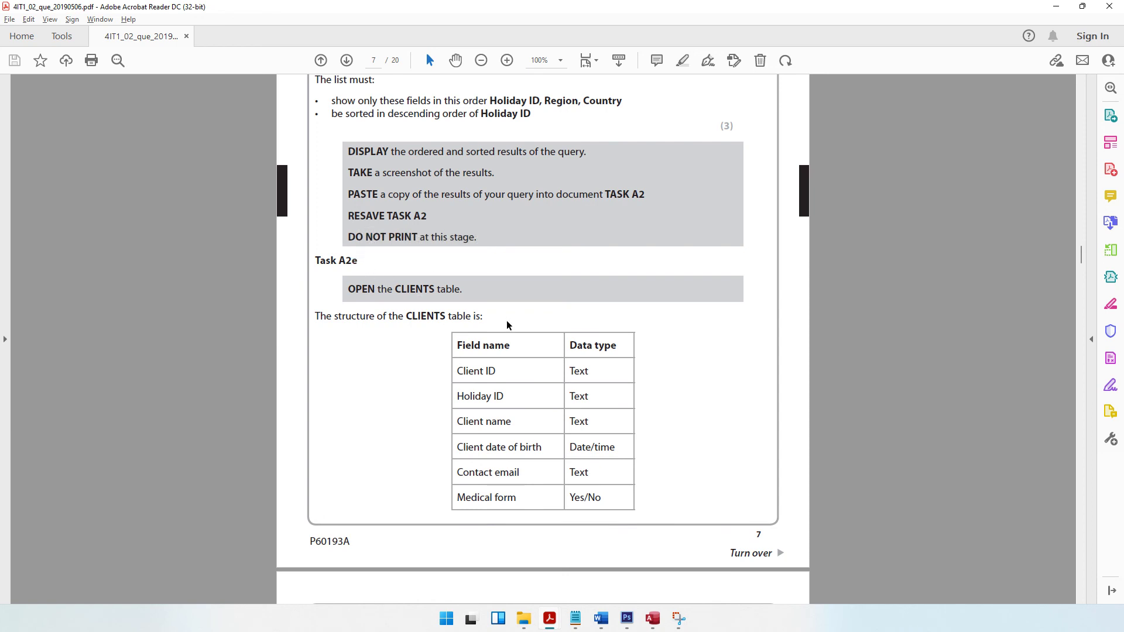